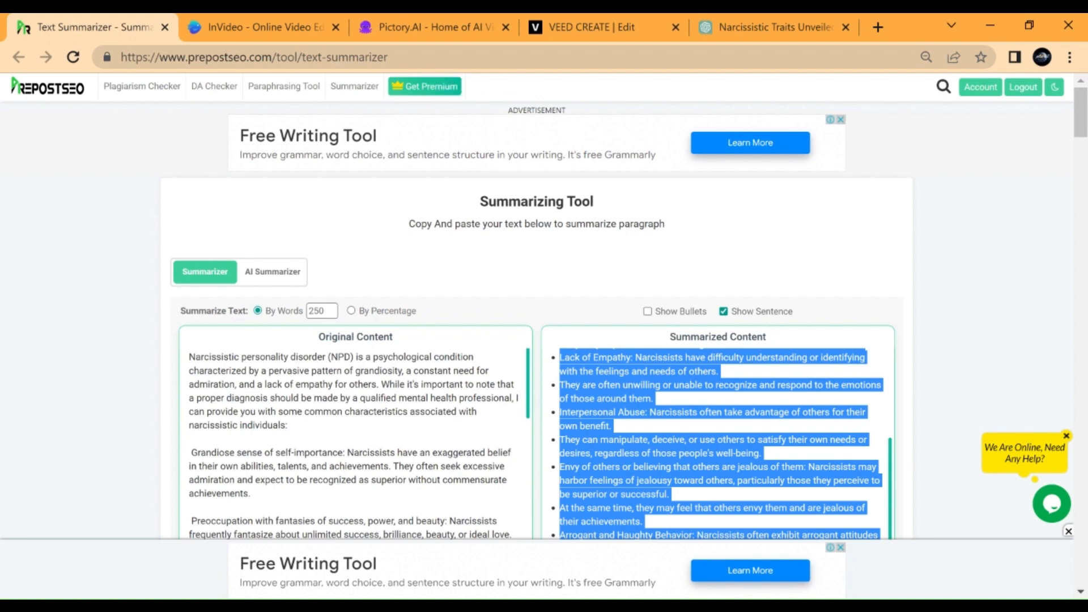
Step: Switch to ChatGPT and read through the response about the characteristics of a narcissist
click(774, 27)
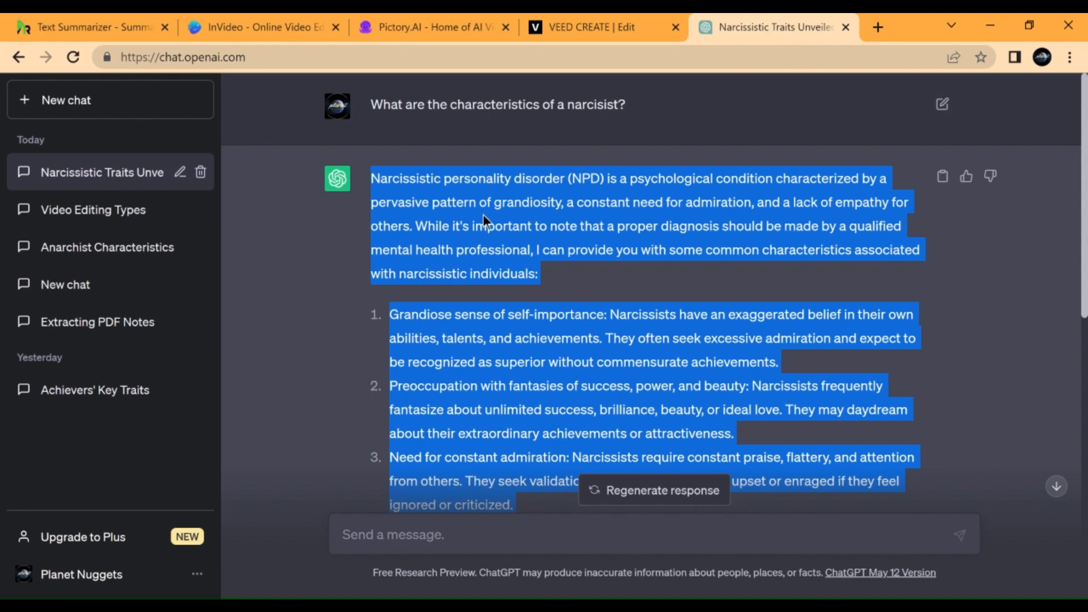
click(319, 286)
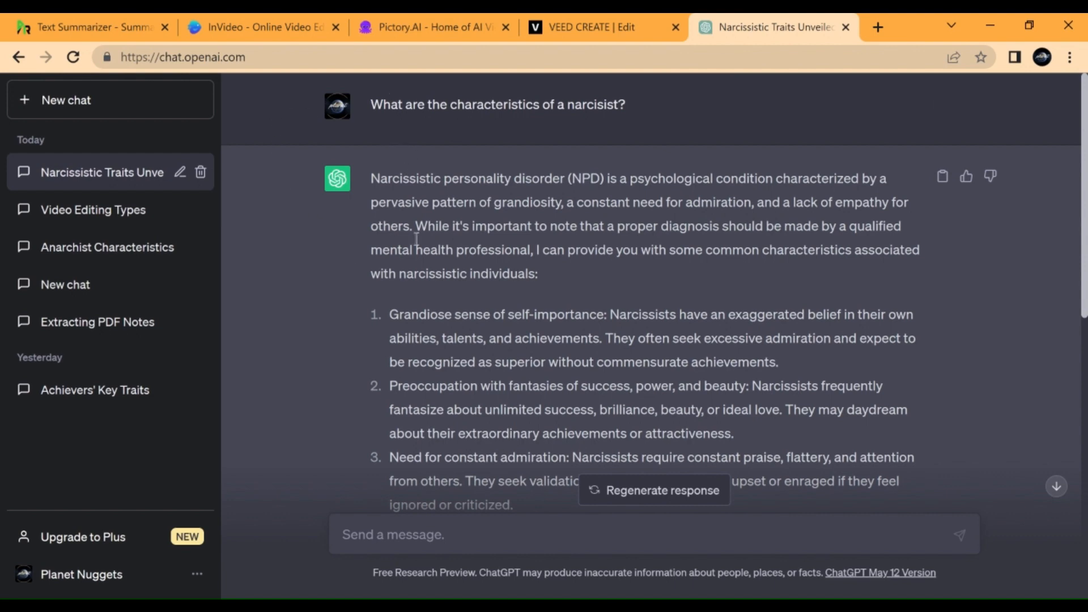
scroll(419, 243, down, 10)
scroll(394, 220, up, 6)
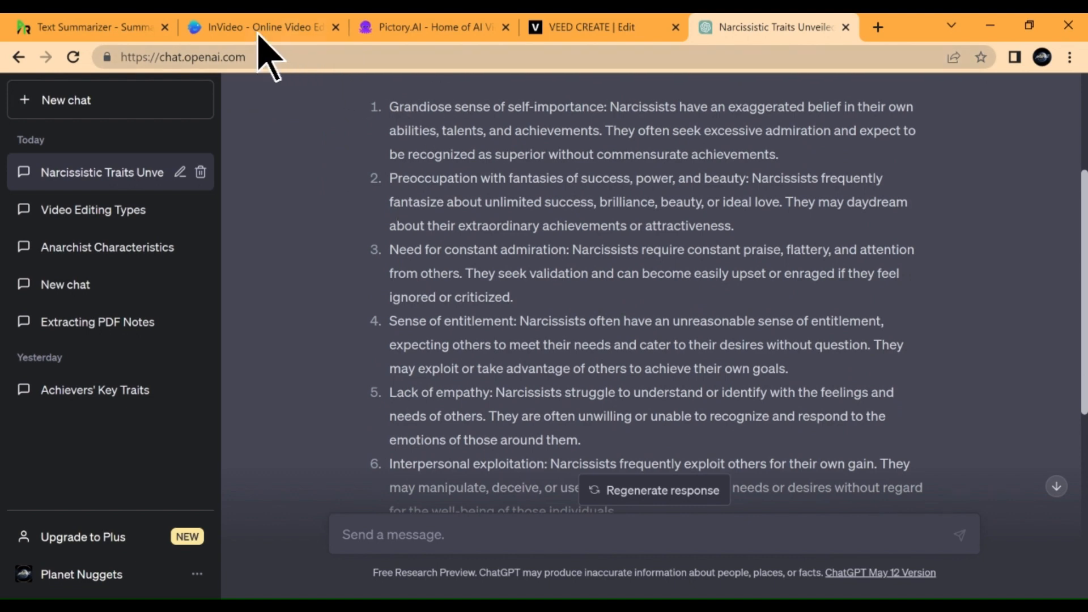
Step: Switch to the Prepostseo text summarizer and review the original content, clearing the highlight on the summarized text
click(70, 28)
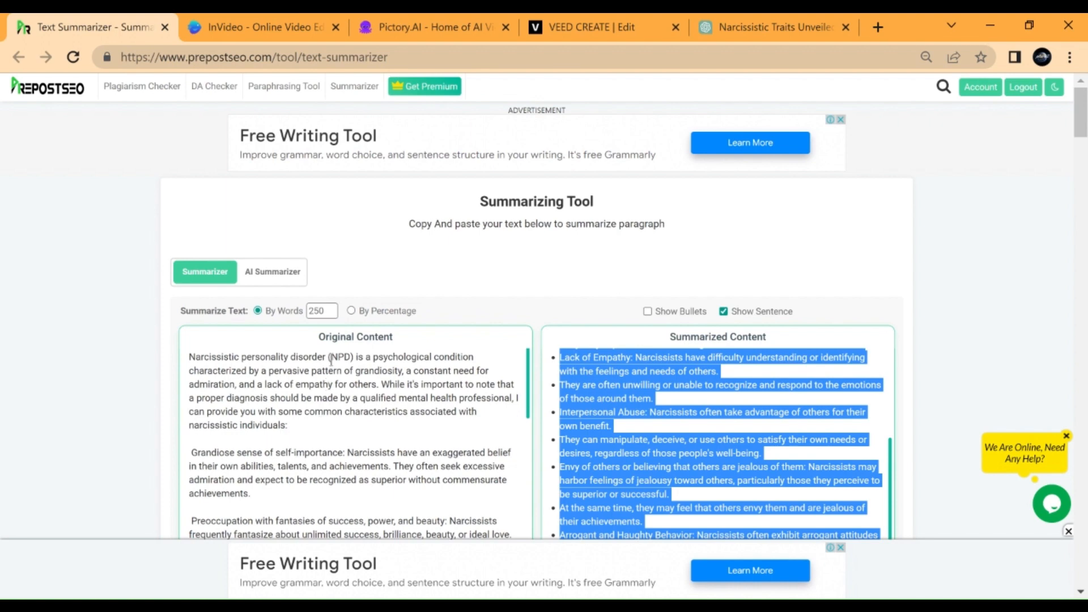
scroll(335, 374, down, 5)
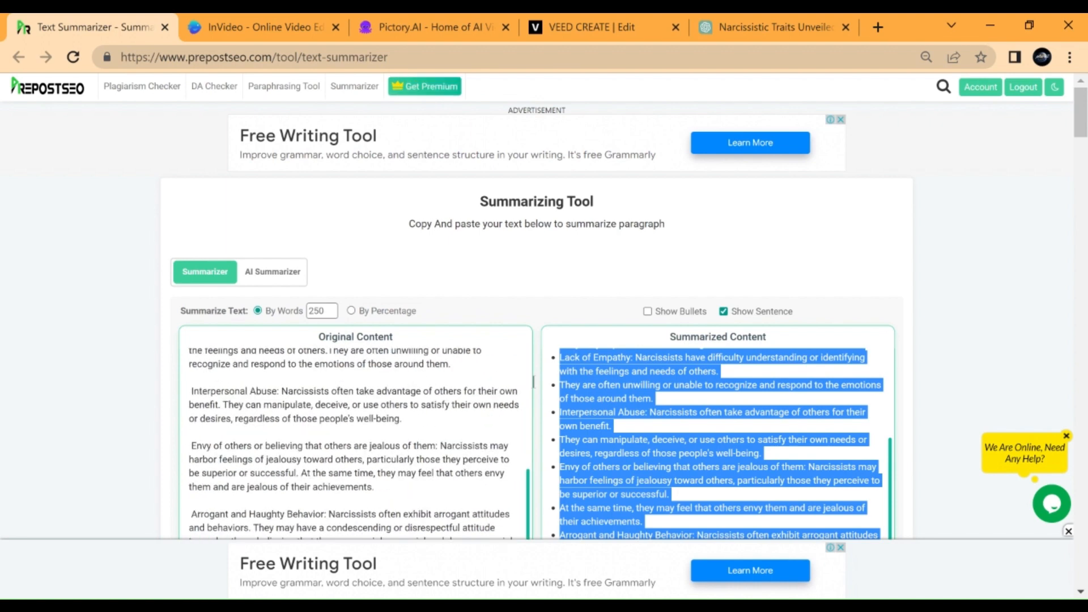
click(656, 369)
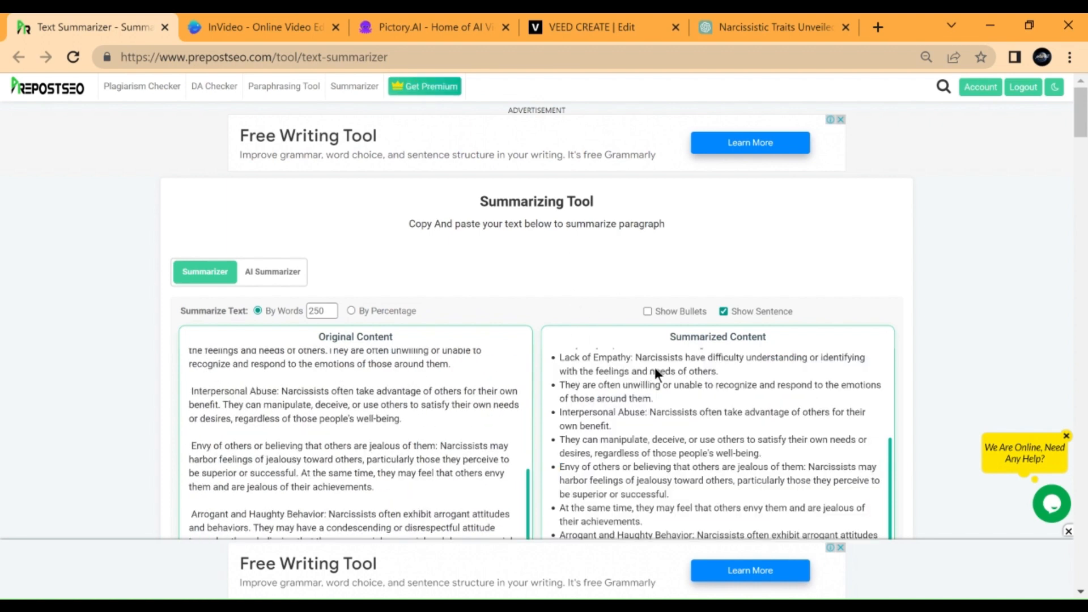
Step: Try the Show Bullets display for the summarized content and restore Show Sentence
click(723, 312)
click(687, 312)
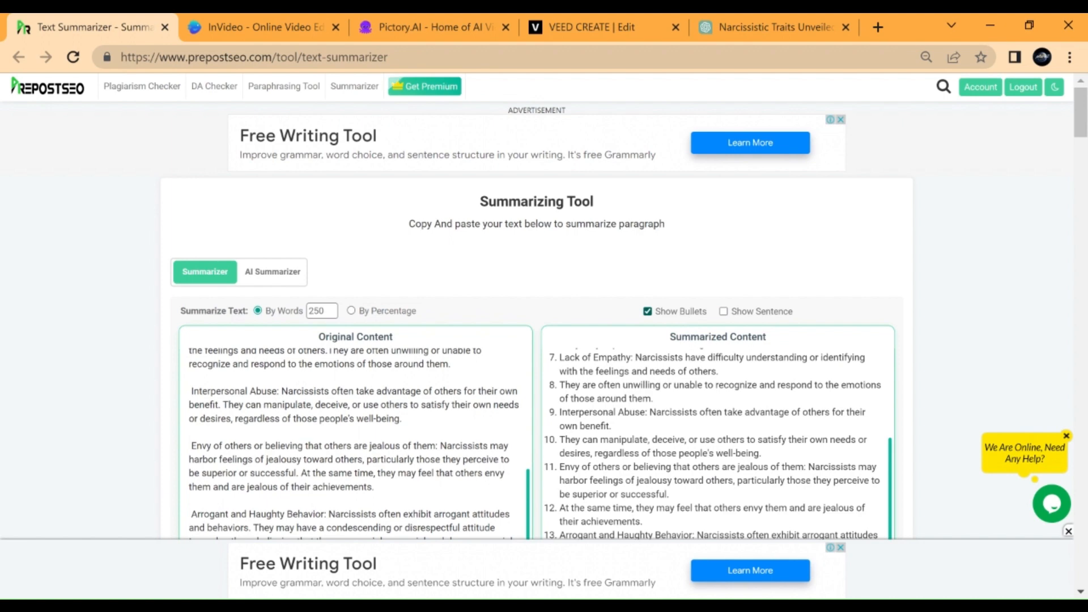
click(679, 312)
click(722, 311)
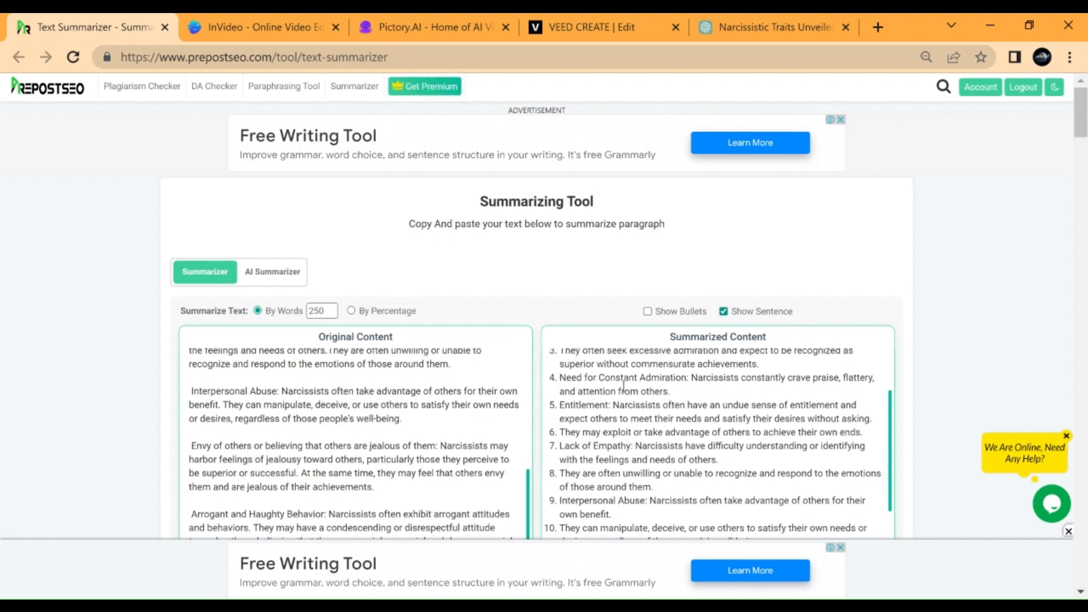
Step: Read through the numbered sentences of the summarized content and check the rest of the summarizer page
scroll(619, 439, up, 3)
scroll(619, 440, down, 5)
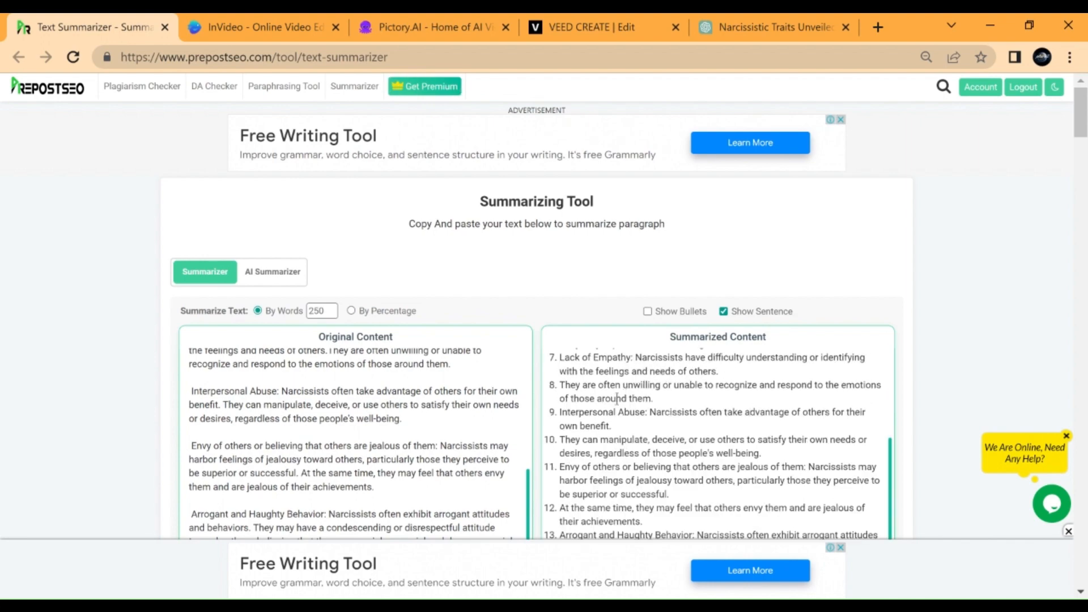
scroll(544, 468, down, 10)
scroll(542, 444, up, 10)
scroll(536, 478, down, 8)
scroll(452, 189, up, 8)
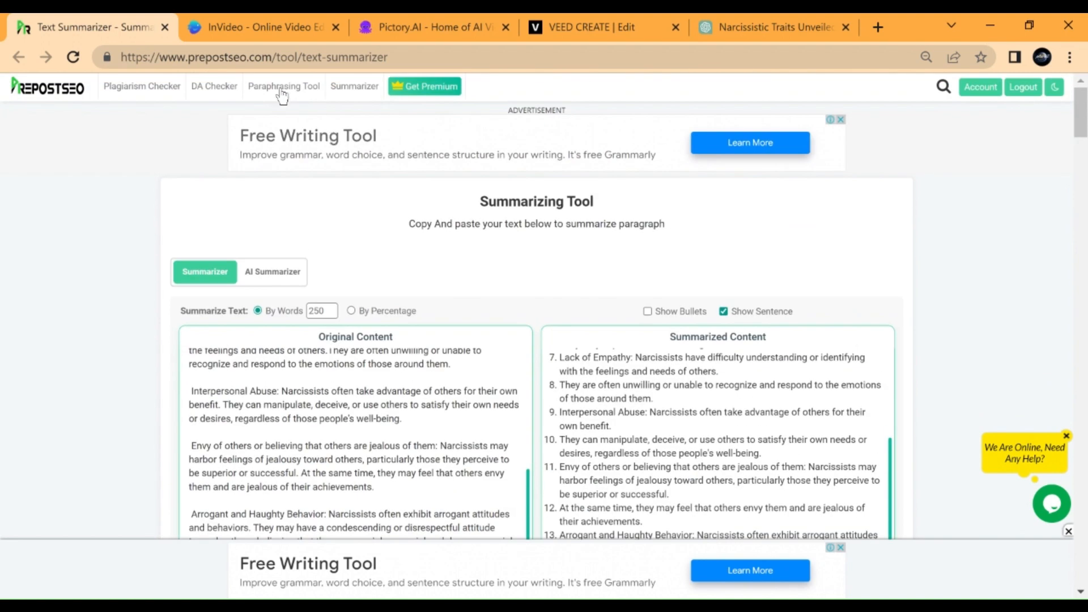
Step: Switch to InVideo and browse its pre-built video templates
click(301, 25)
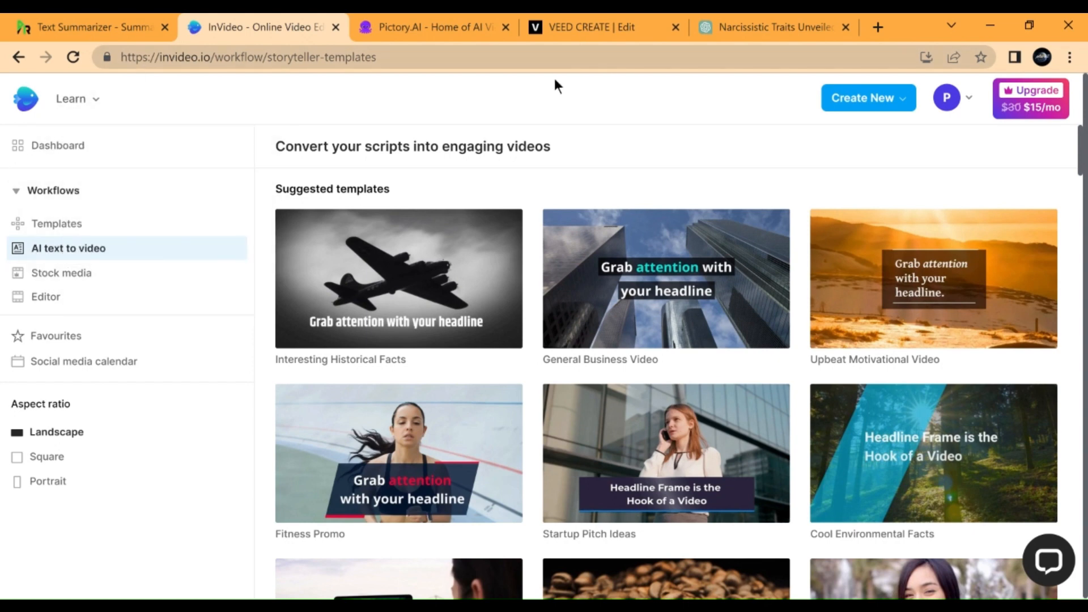
click(59, 229)
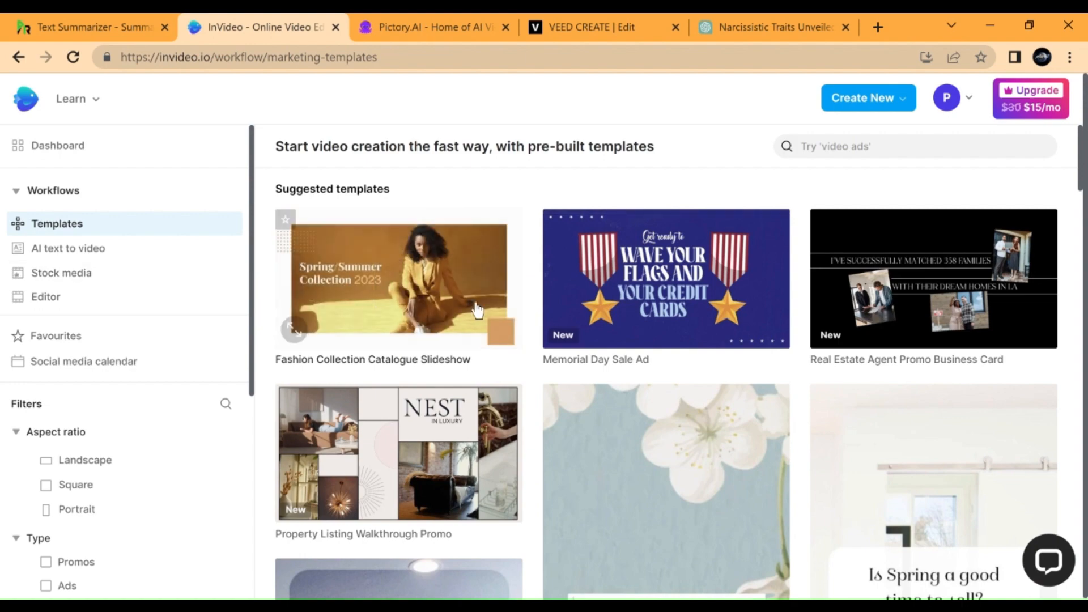
scroll(438, 350, down, 7)
scroll(438, 350, down, 4)
scroll(437, 361, up, 11)
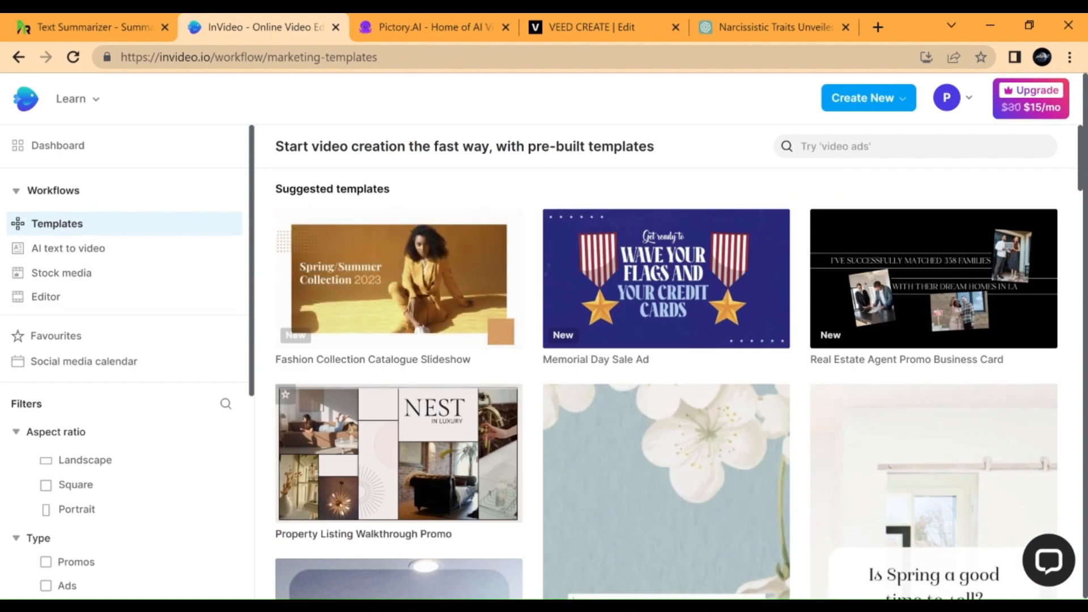
Step: Start an AI text to video project from the landscape 16:9 Startup Pitch Ideas template
click(102, 257)
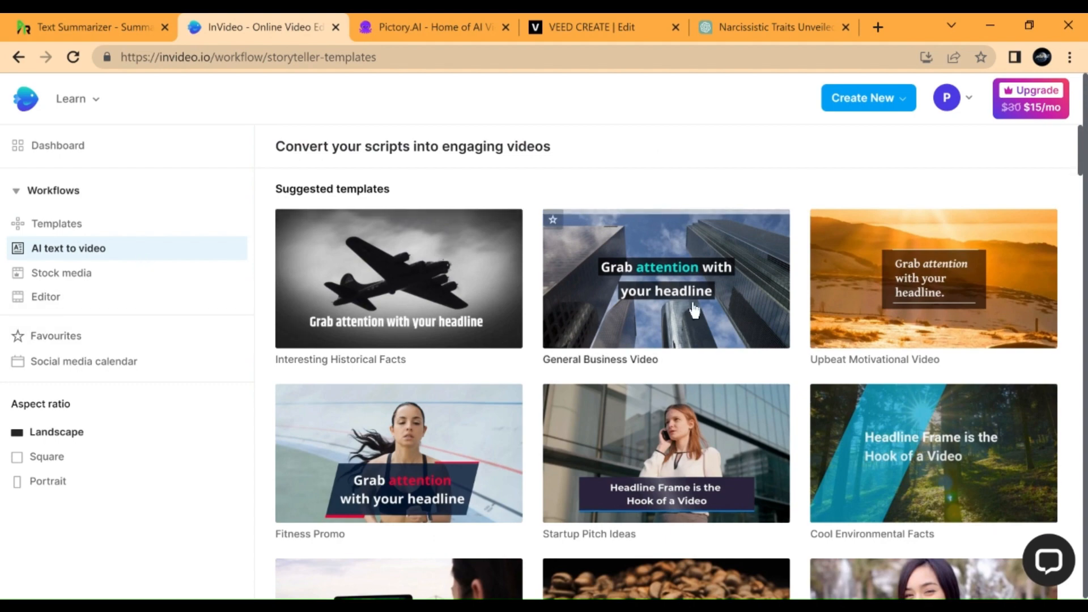
scroll(486, 328, down, 14)
scroll(513, 359, up, 2)
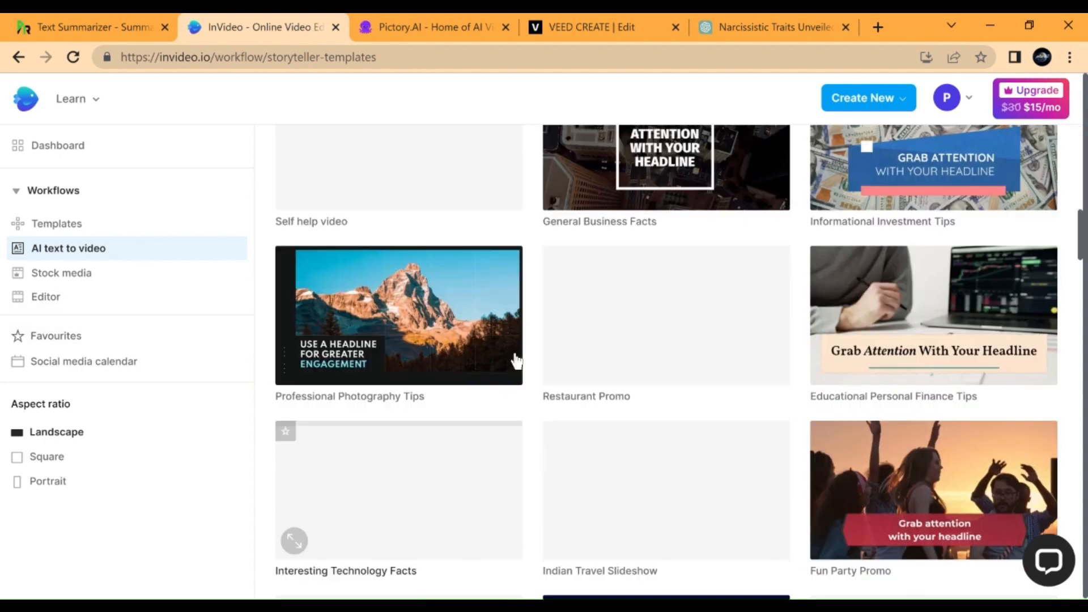
scroll(516, 359, up, 12)
click(637, 459)
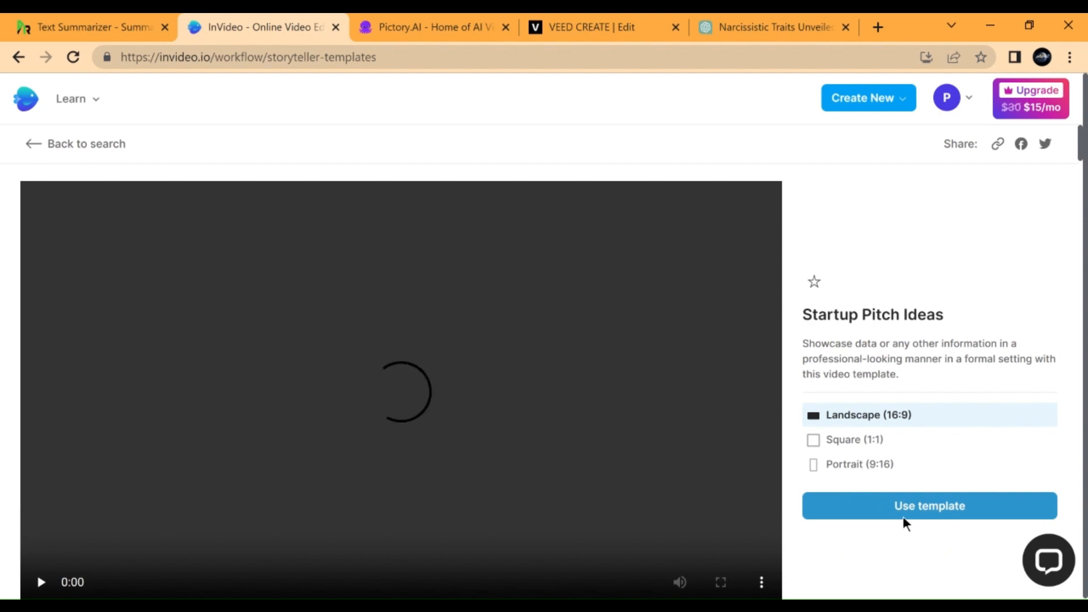
click(882, 503)
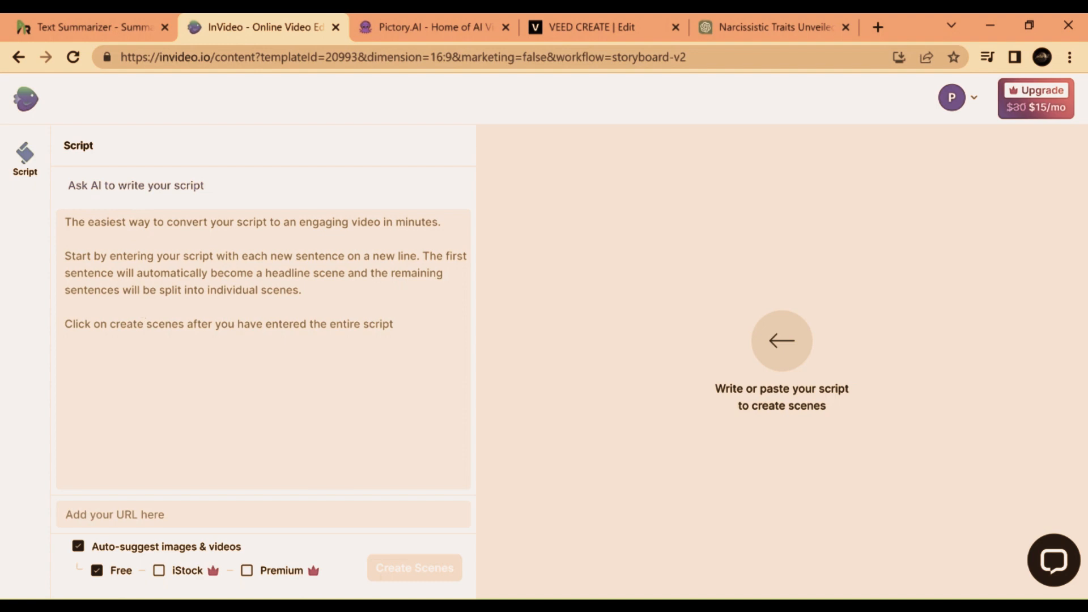
Step: Paste the summarized narcissism text as the script and create scenes with free auto-suggested media, allowing the text to be rearranged
click(146, 292)
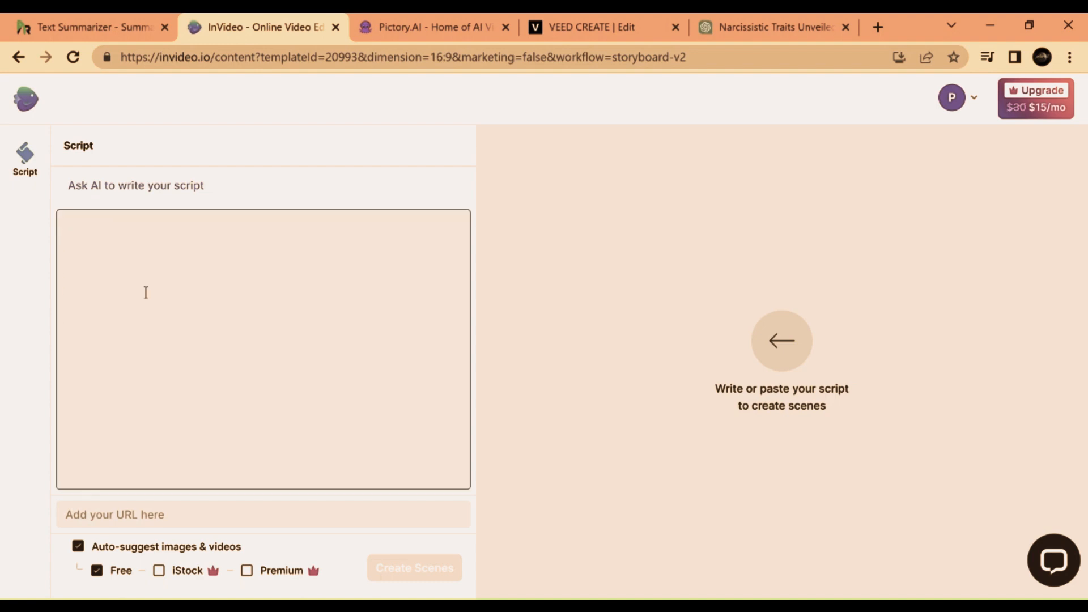
key(ctrl+v)
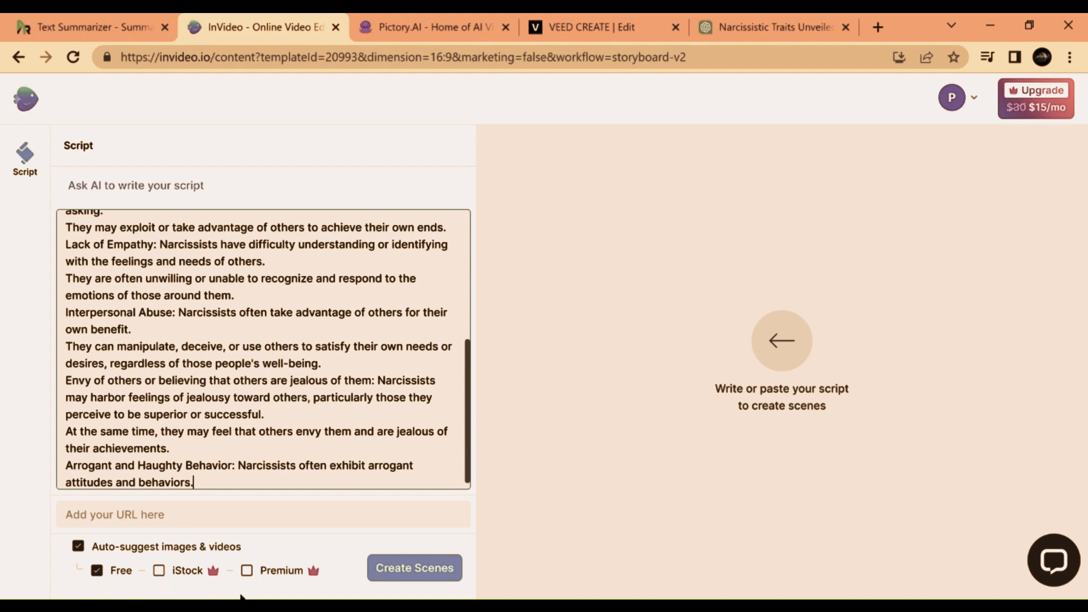
mouse_move(212, 573)
click(415, 569)
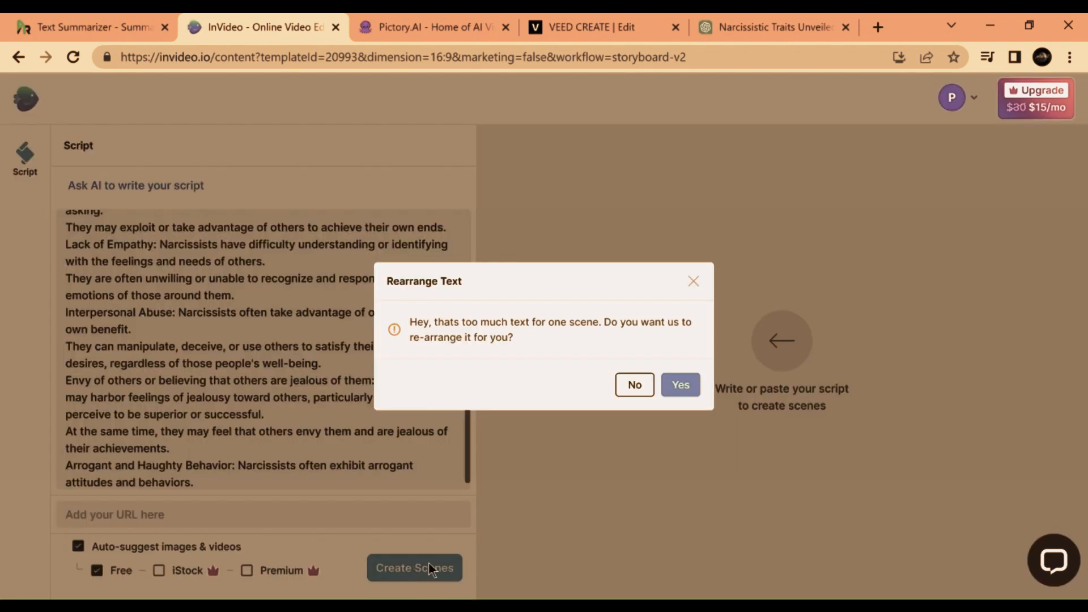
click(679, 390)
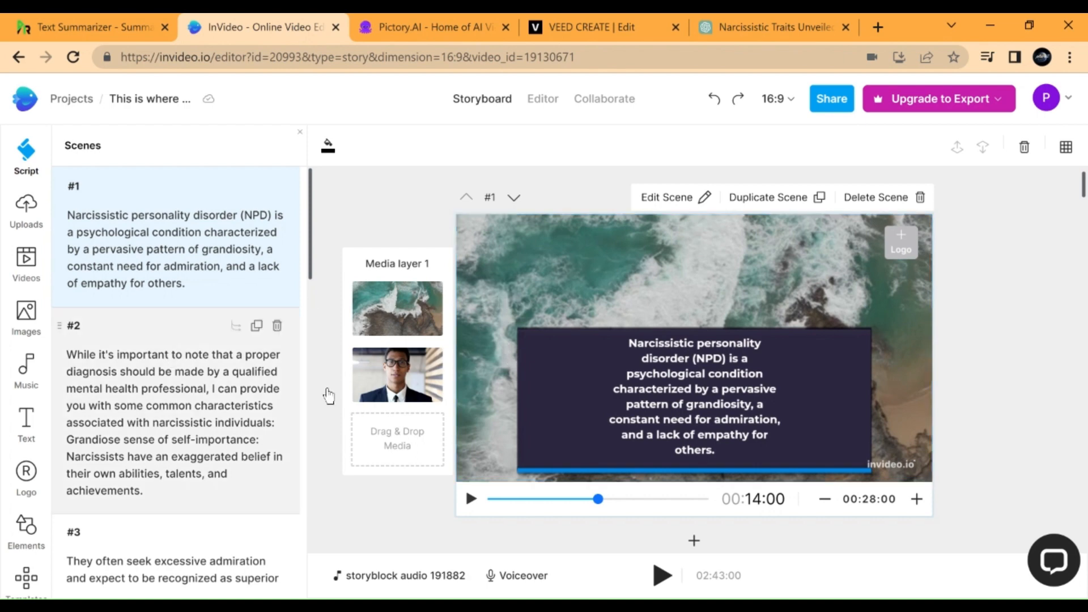
Step: Replace the ocean waves clip in scene 1 with the full 14-second stock video of a woman holding a phone
click(408, 311)
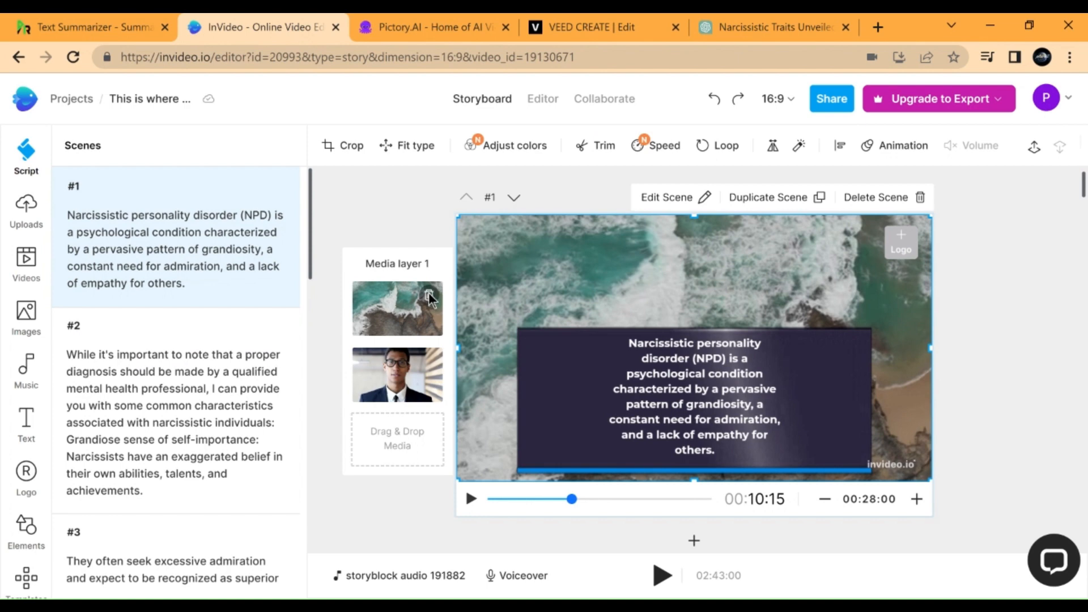
click(429, 297)
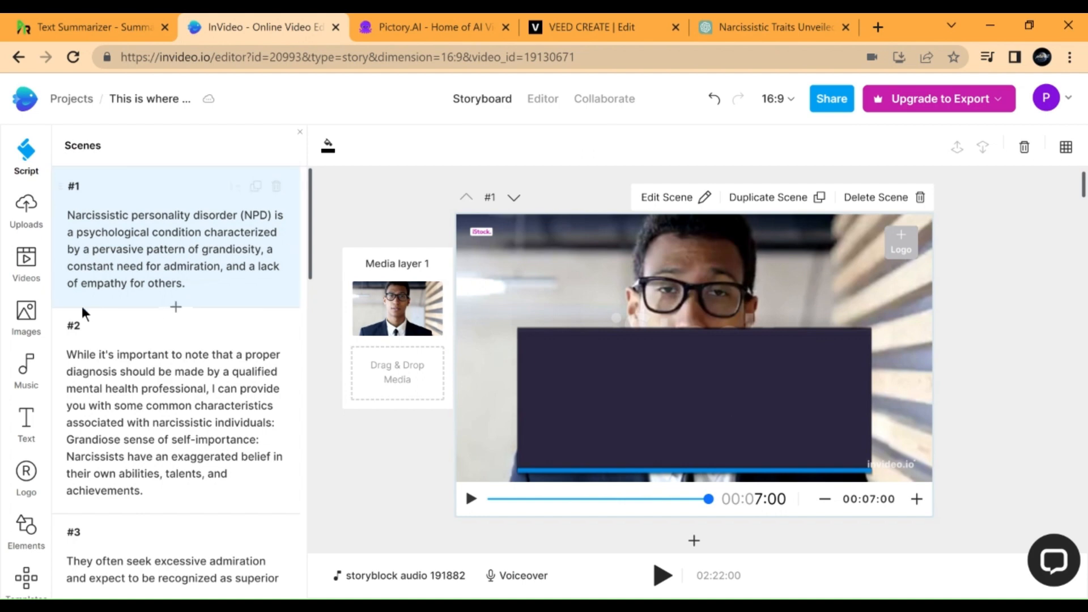
click(32, 279)
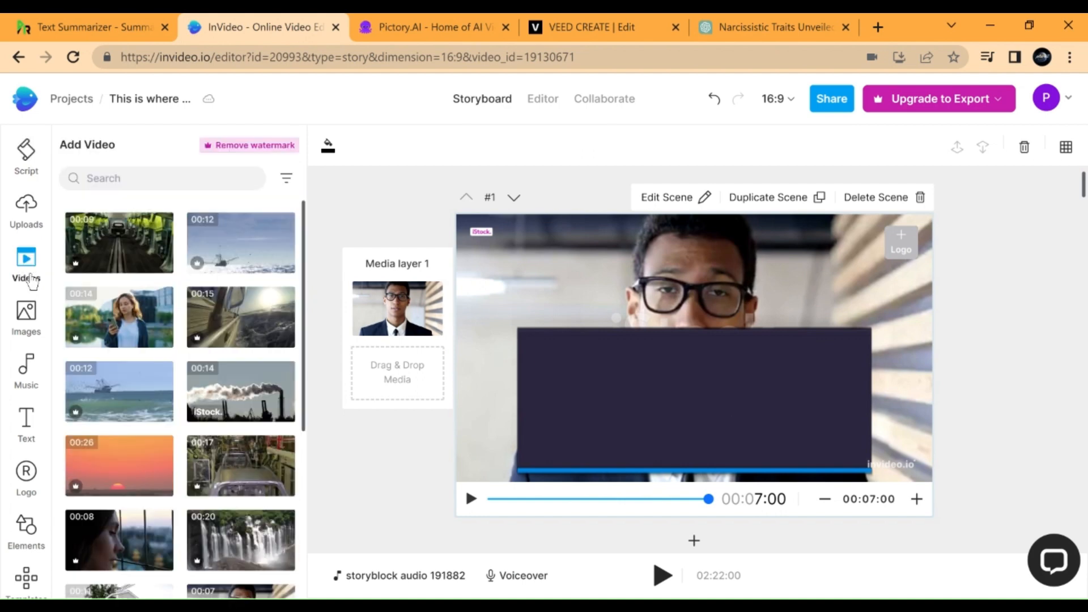
mouse_move(119, 335)
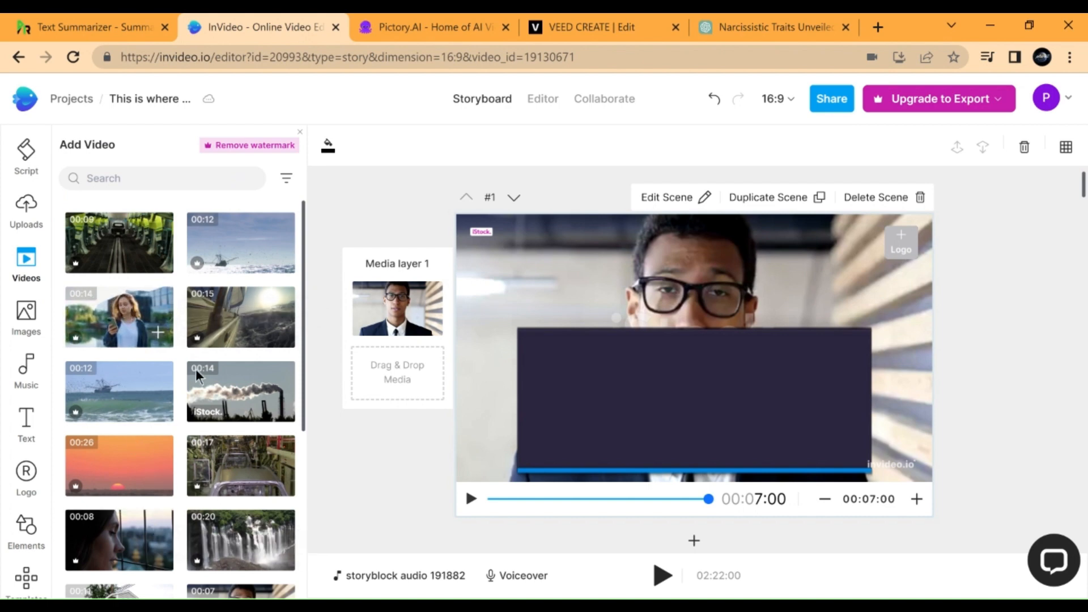
drag(106, 312, 171, 336)
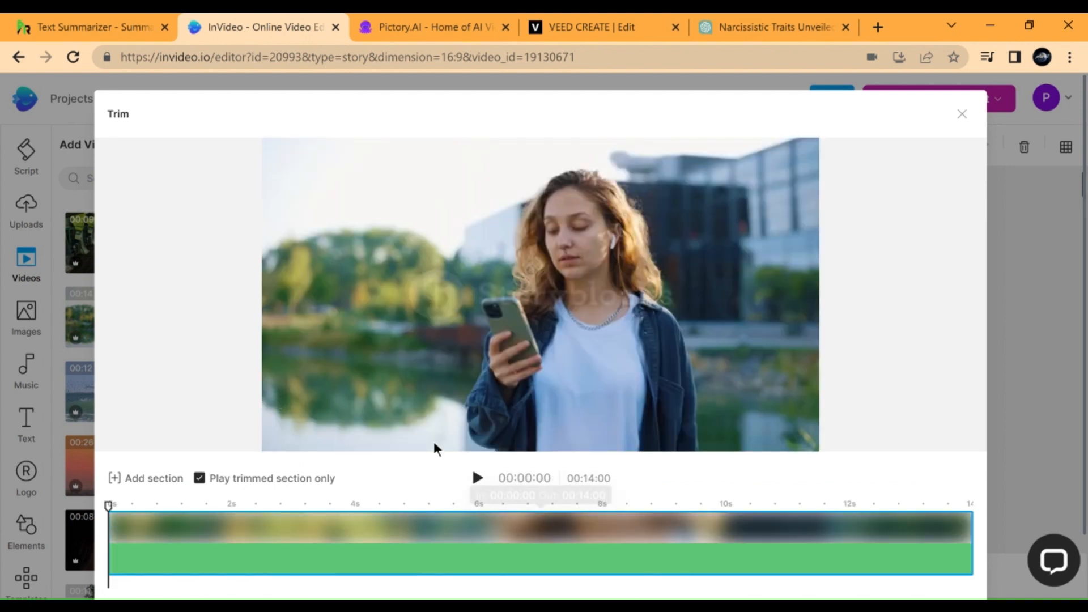
scroll(535, 382, down, 1)
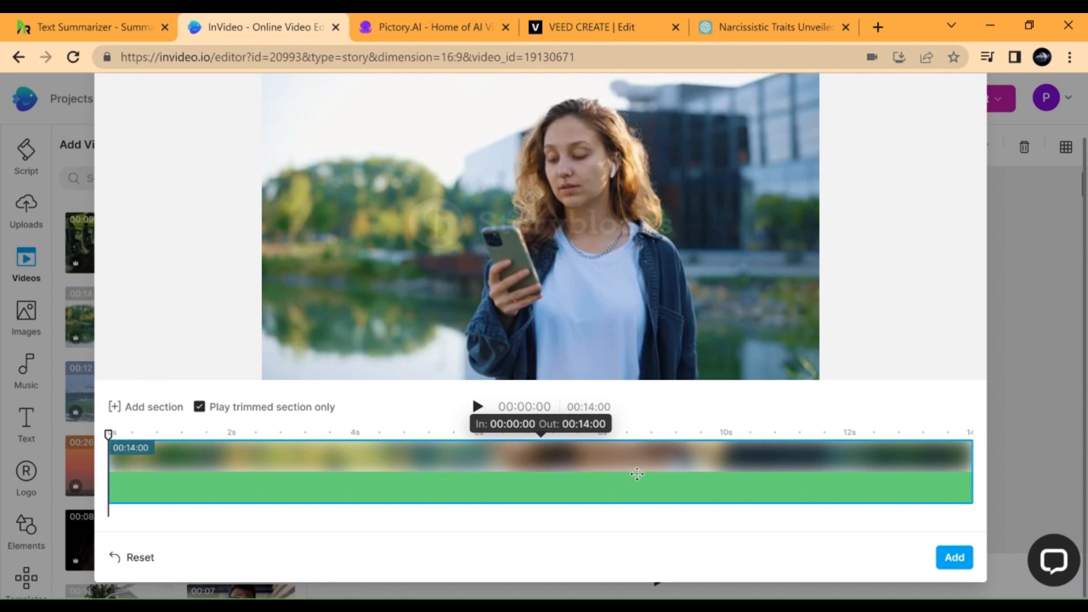
click(692, 442)
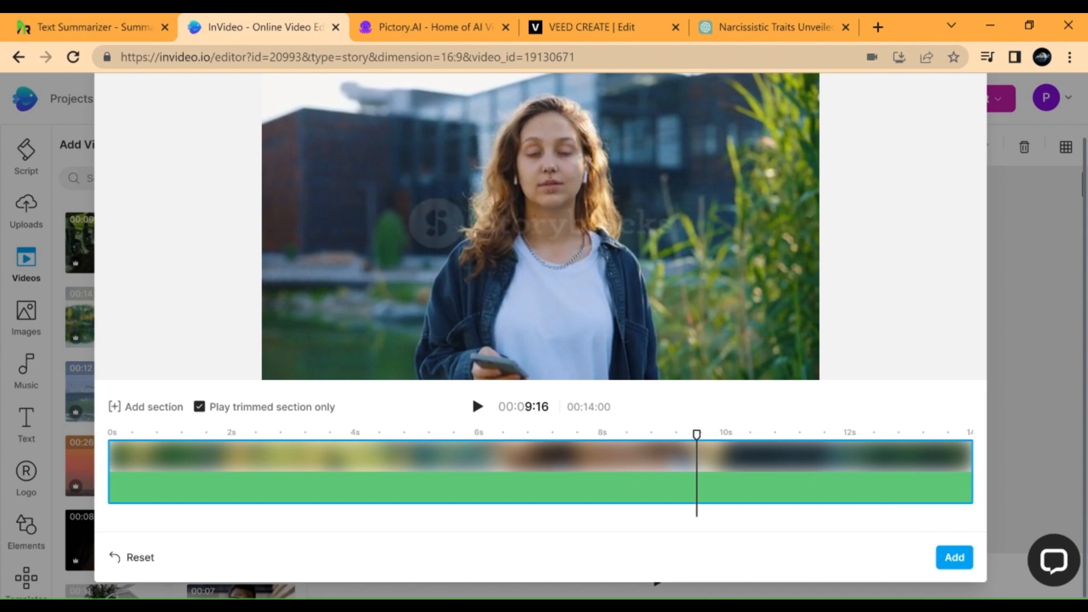
click(959, 567)
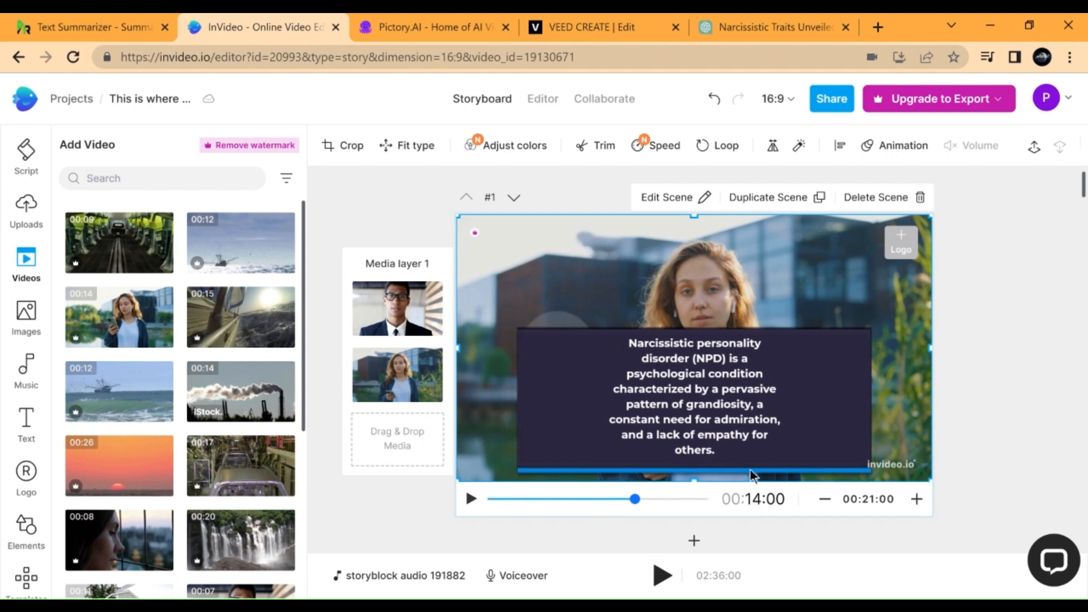
Step: Review scene 2's ocean clip and look over the media chosen for the remaining storyboard scenes
scroll(674, 307, down, 2)
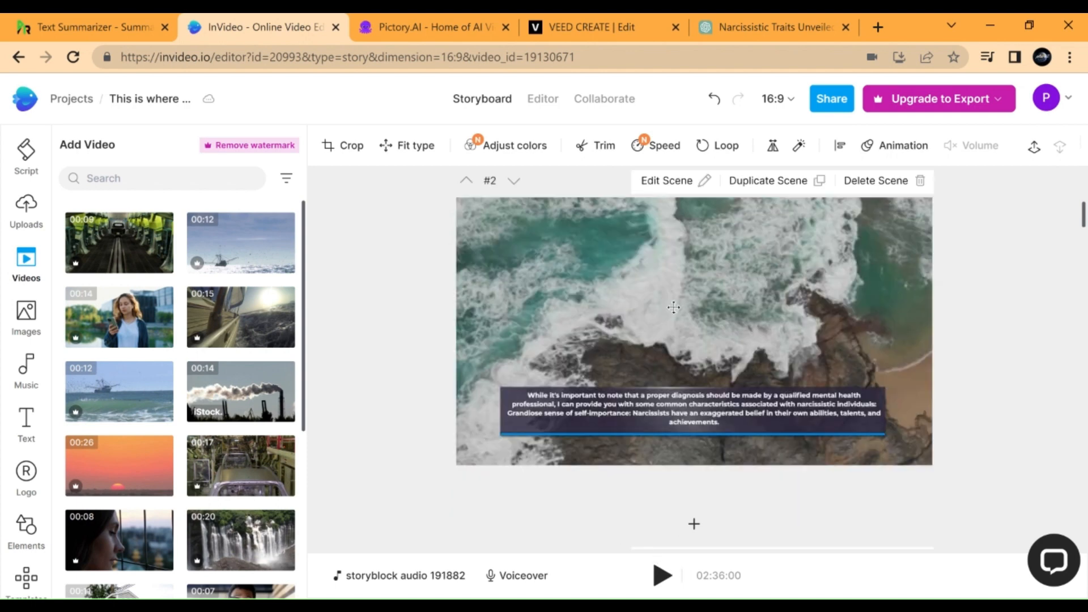
click(674, 307)
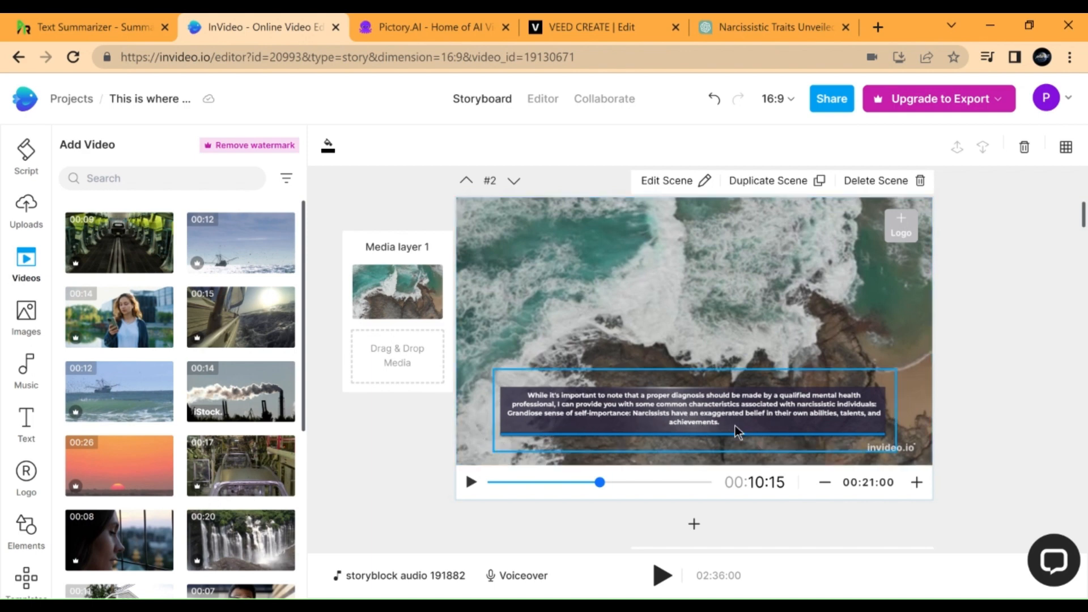
click(444, 274)
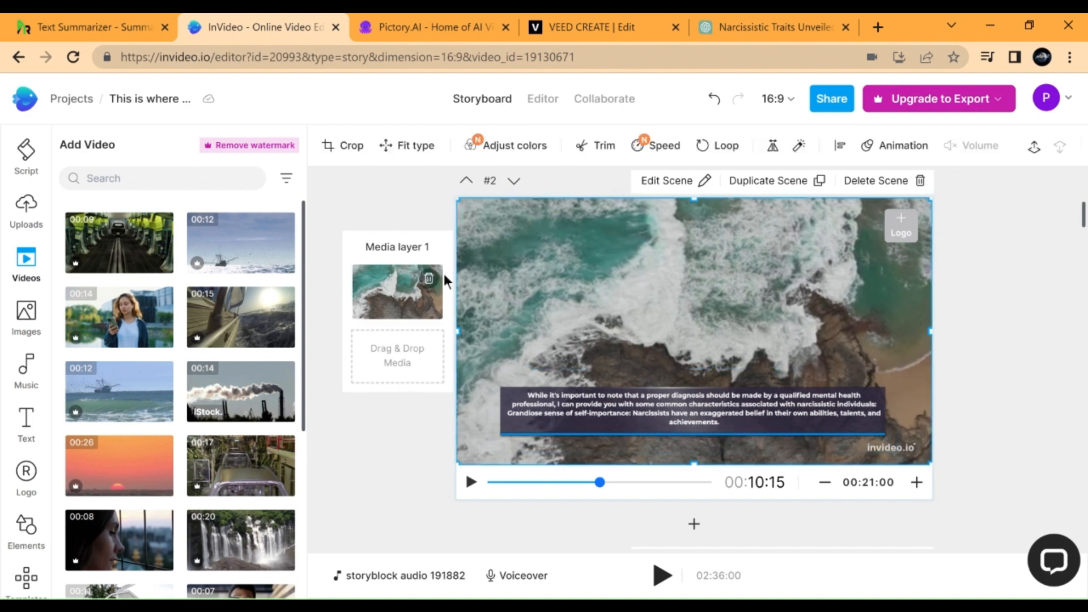
scroll(488, 426, down, 20)
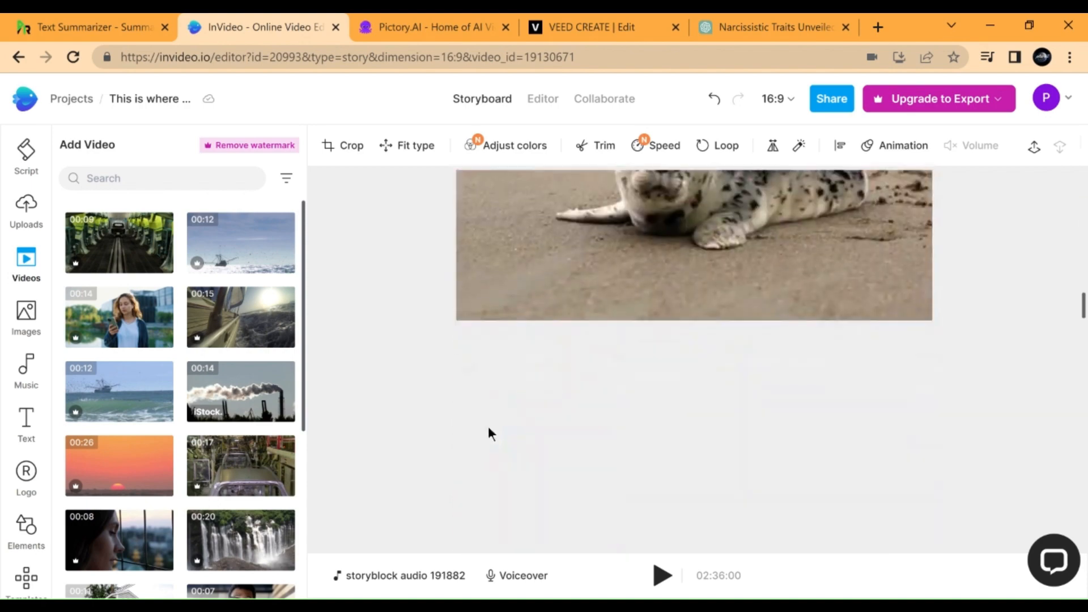
scroll(494, 415, up, 20)
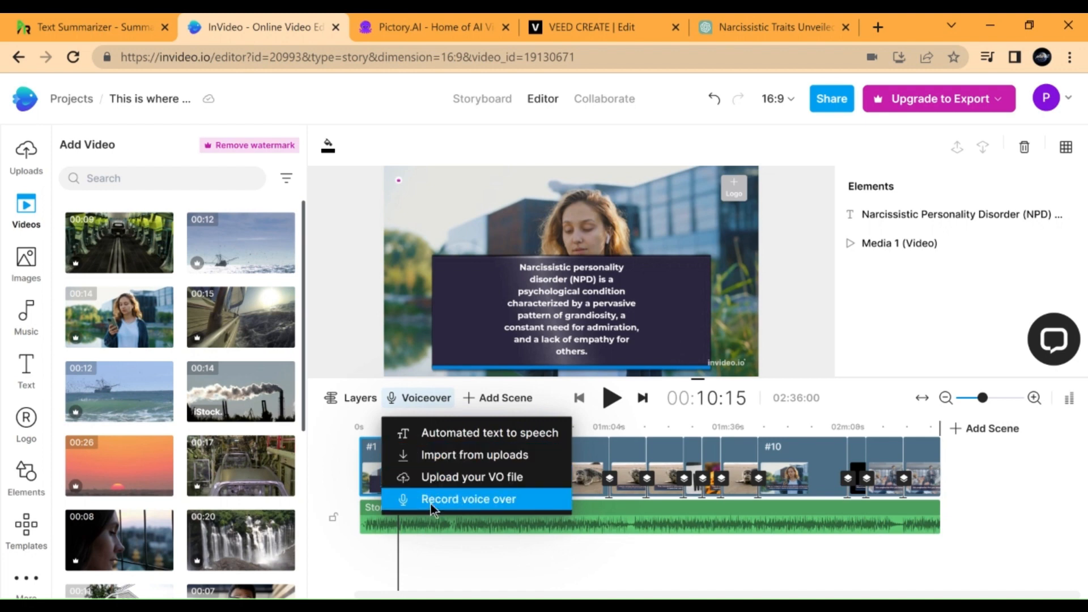
Step: Set up an automated text-to-speech voiceover for scene 1 with the Realistic (New) type, US English and the Nathan voice
click(463, 440)
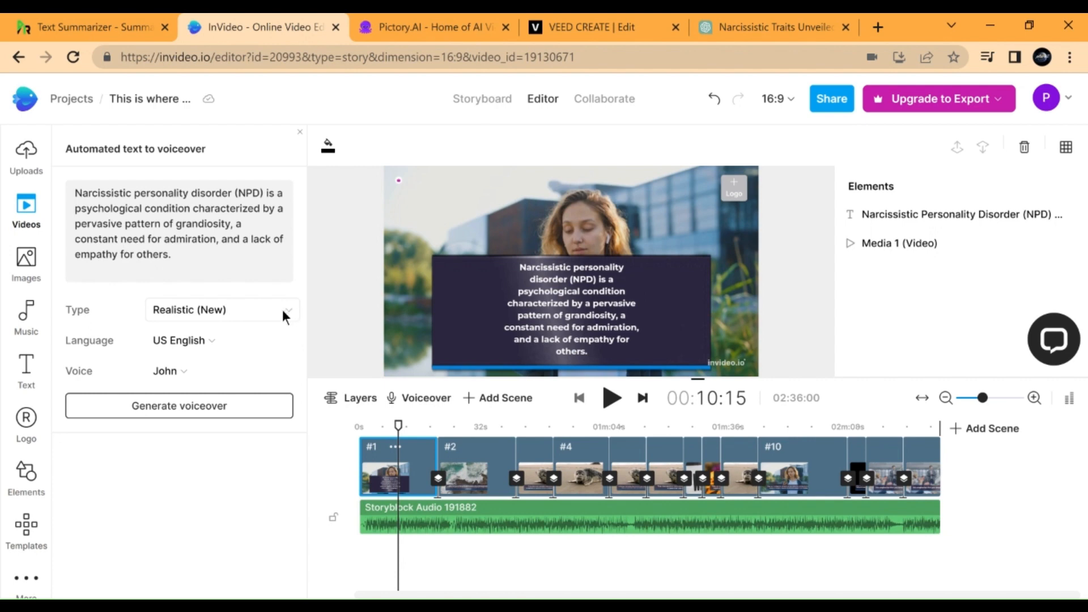
click(284, 310)
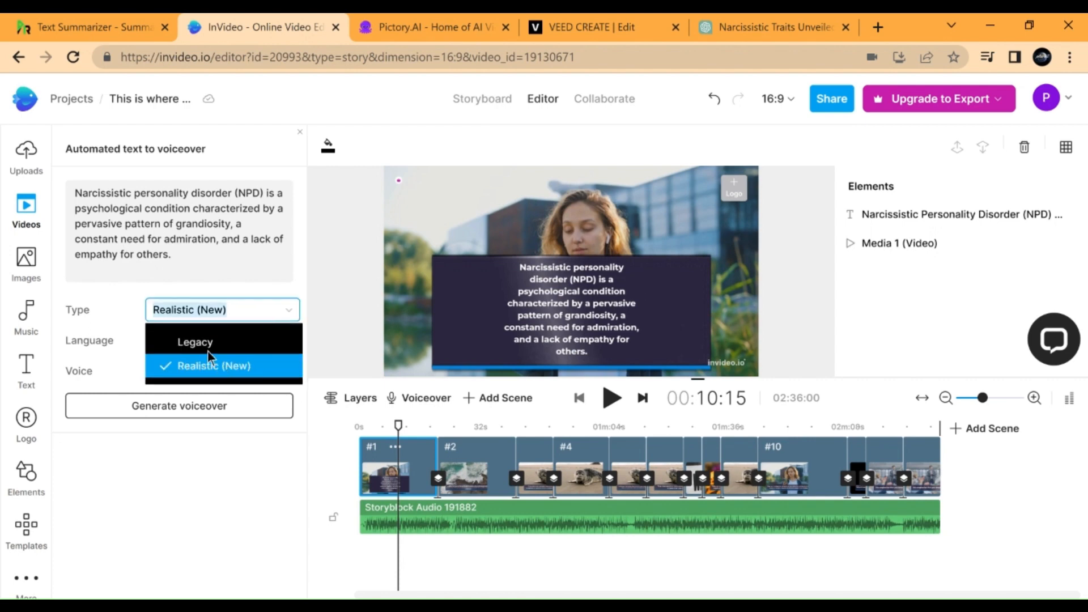
click(212, 366)
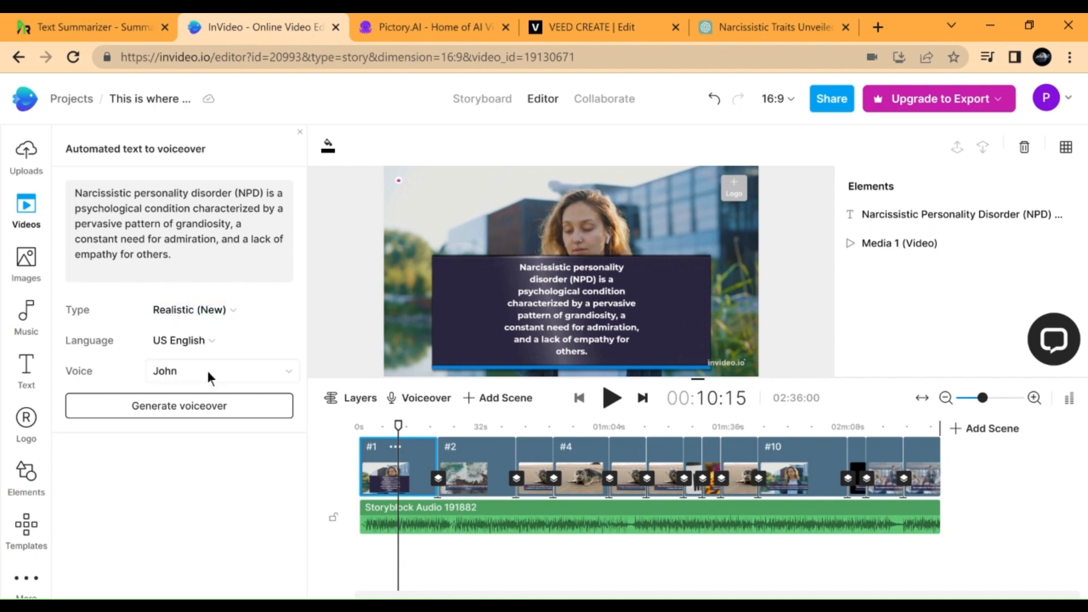
click(213, 342)
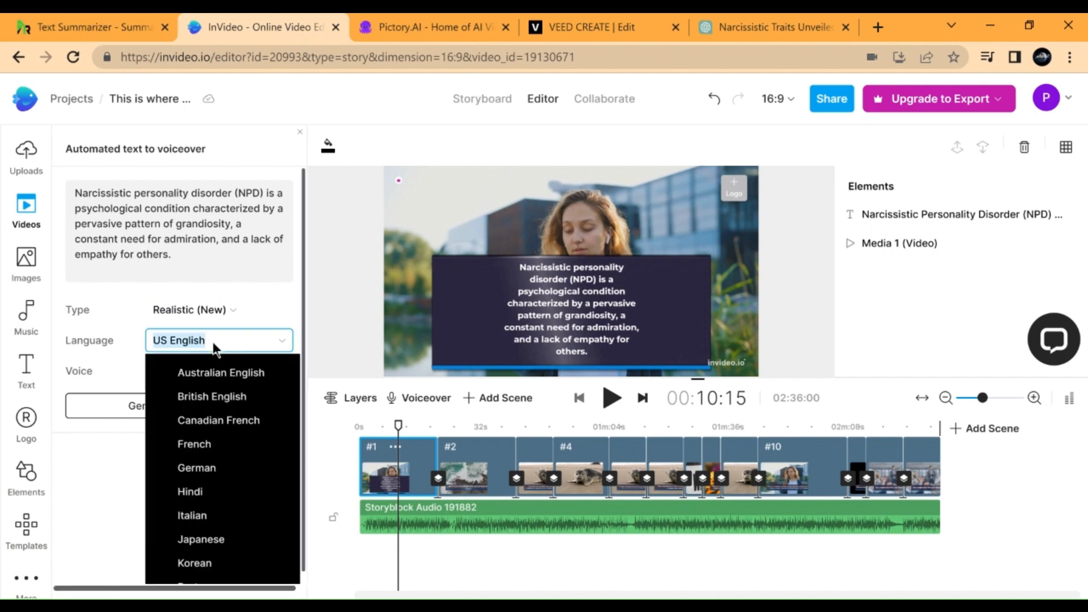
click(120, 332)
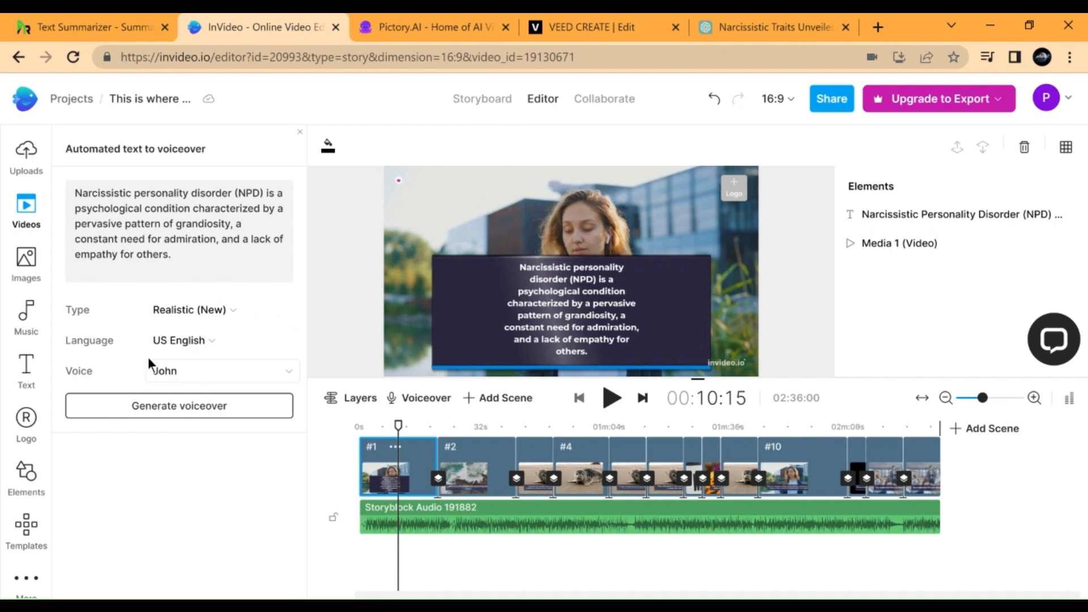
click(180, 374)
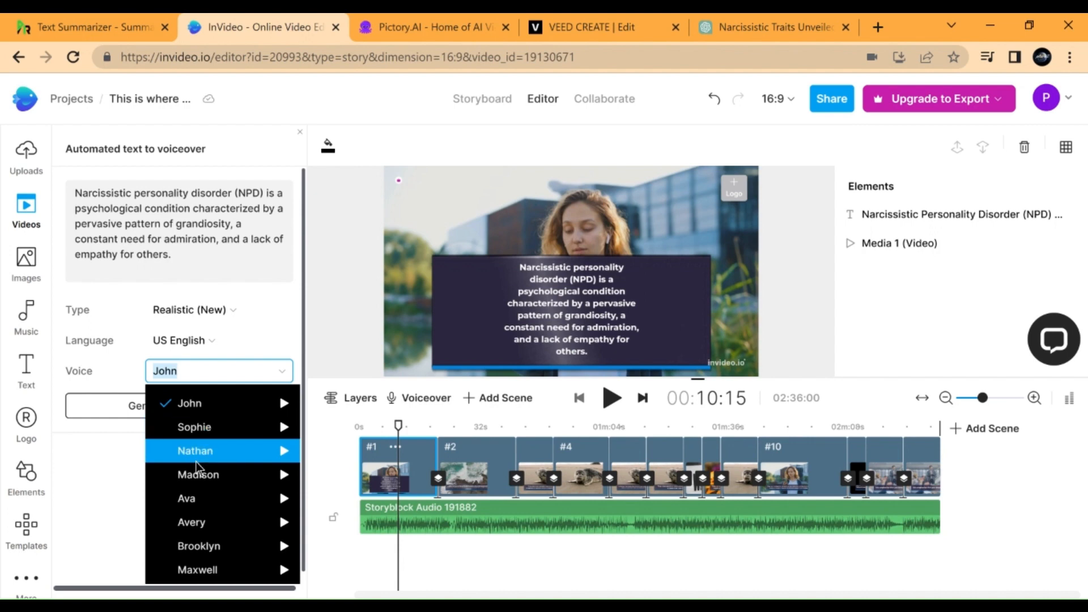
scroll(205, 516, down, 1)
scroll(205, 516, down, 1)
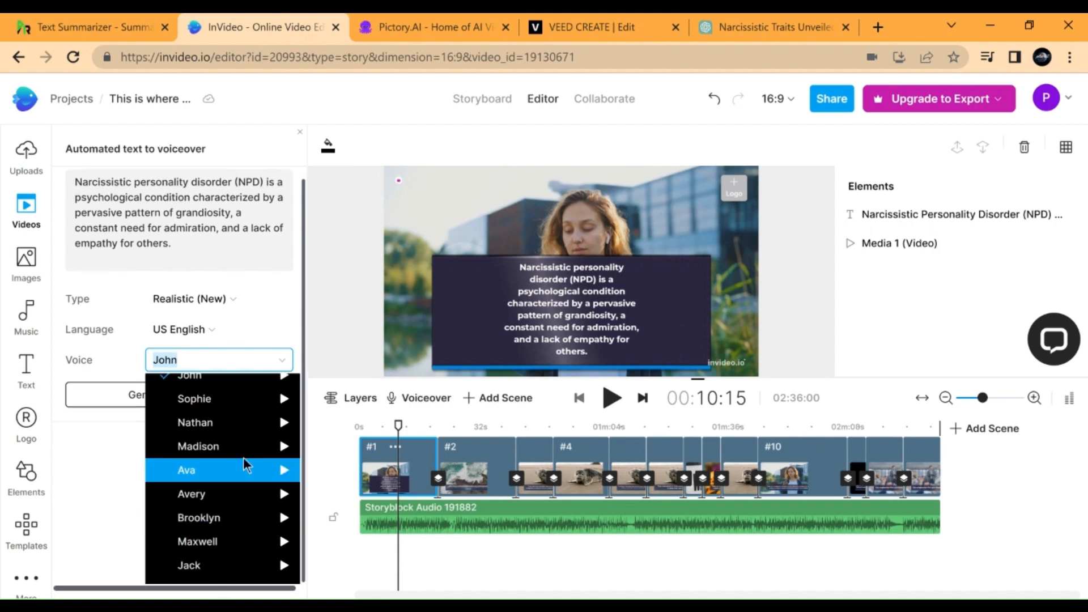
click(216, 422)
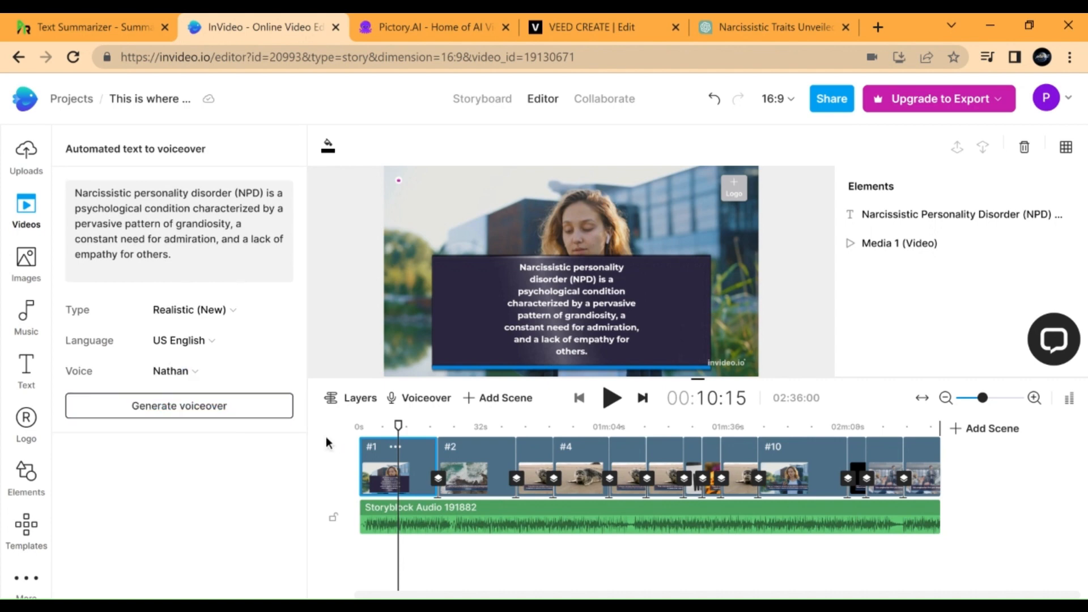
Step: Generate the scene 1 voiceover, preview it and the scene's playback, and add it to the timeline for that scene only
click(168, 412)
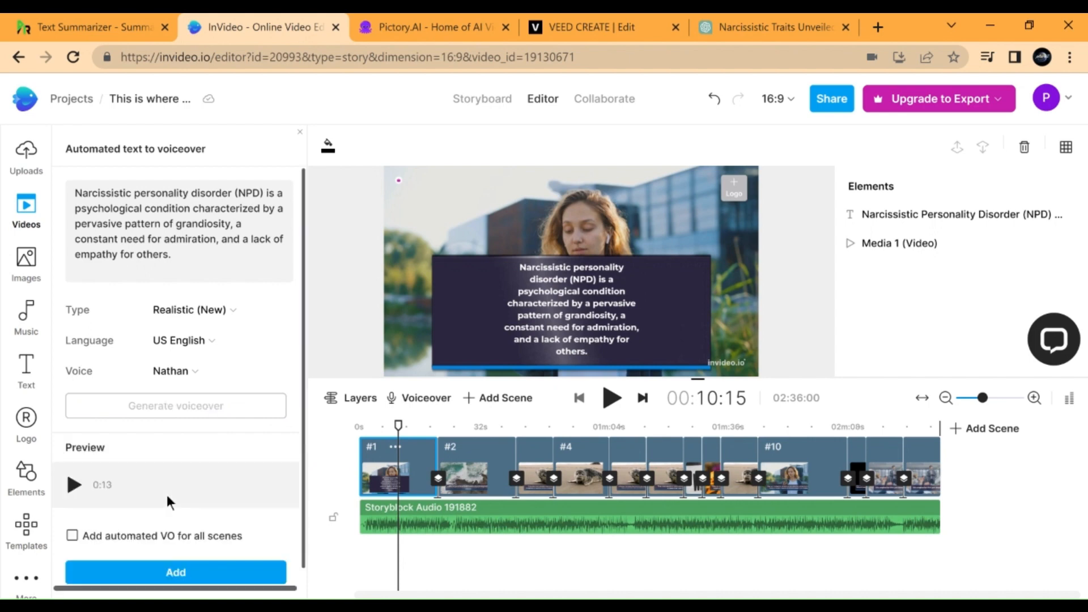
scroll(166, 495, down, 1)
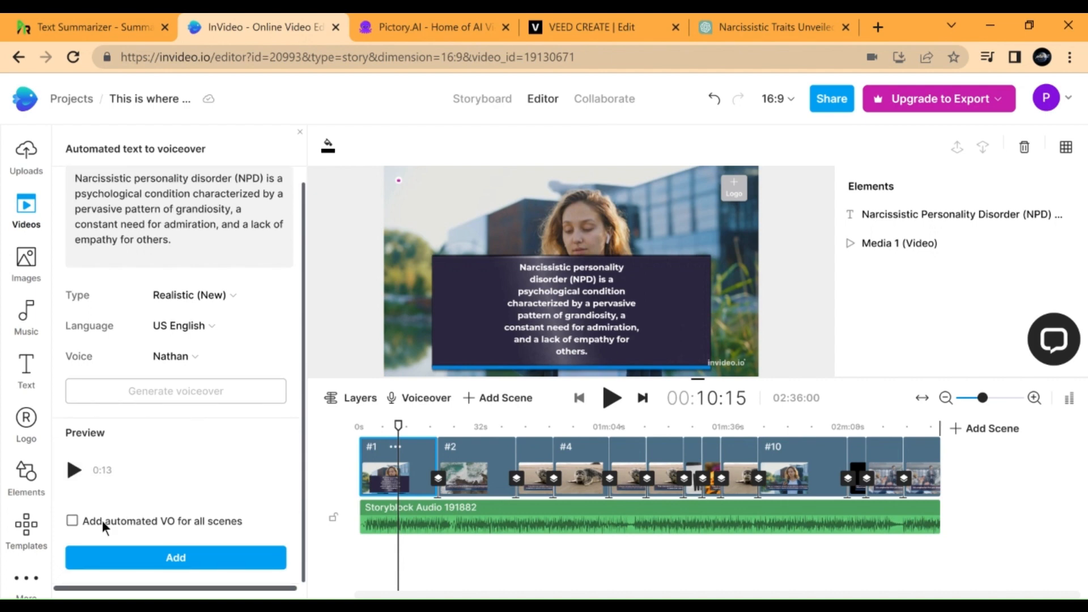
click(73, 470)
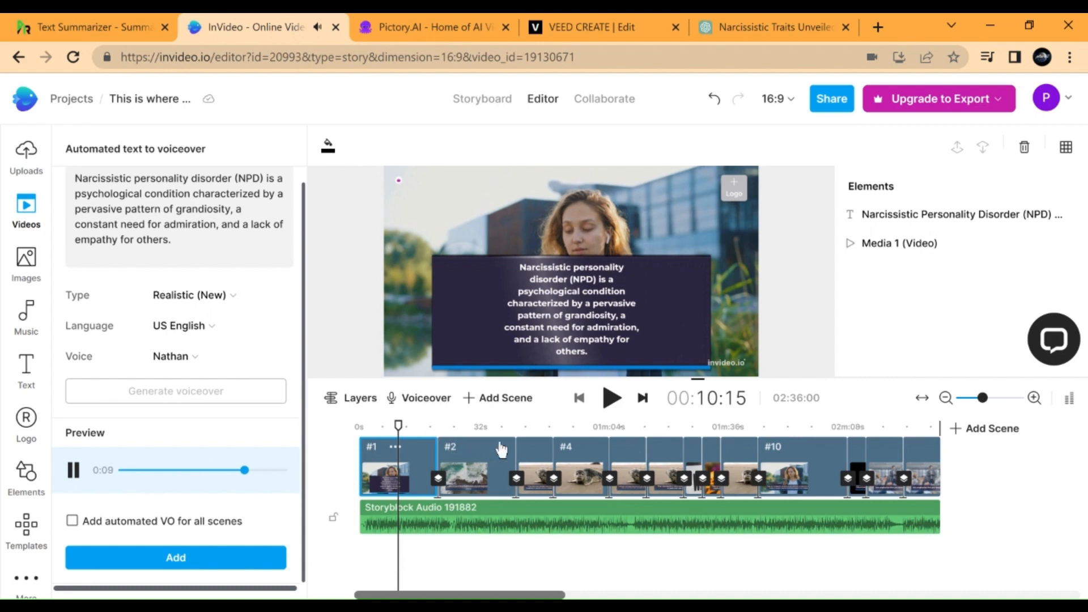
click(610, 400)
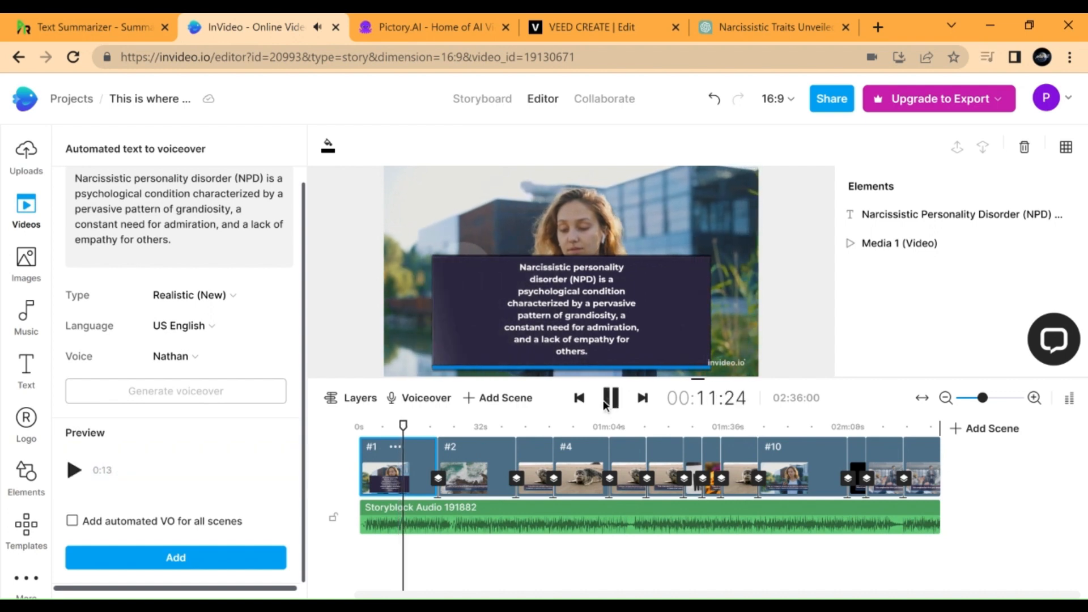
click(613, 401)
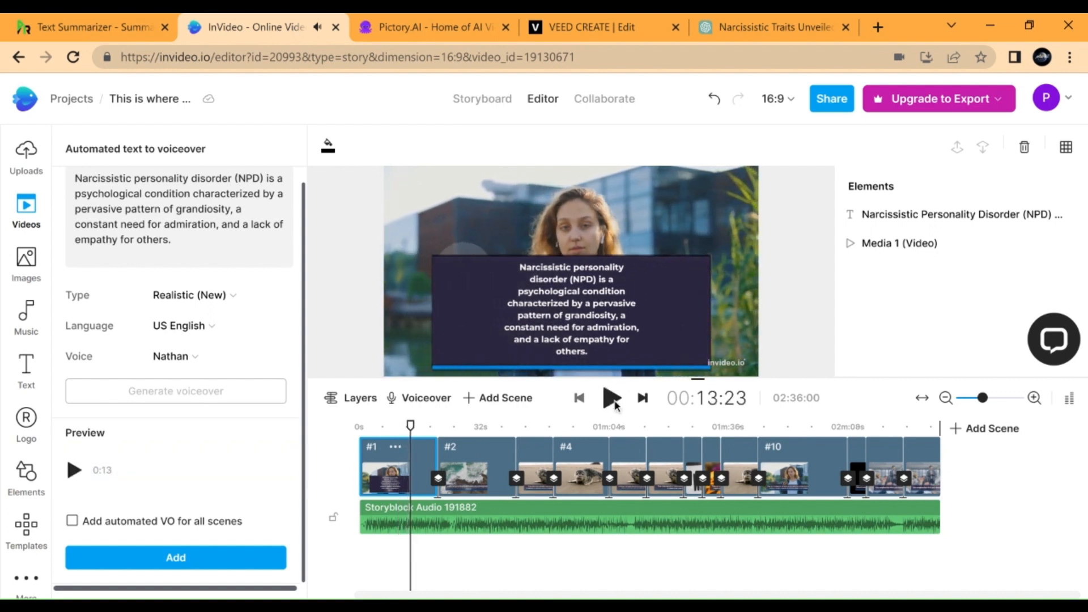
click(159, 559)
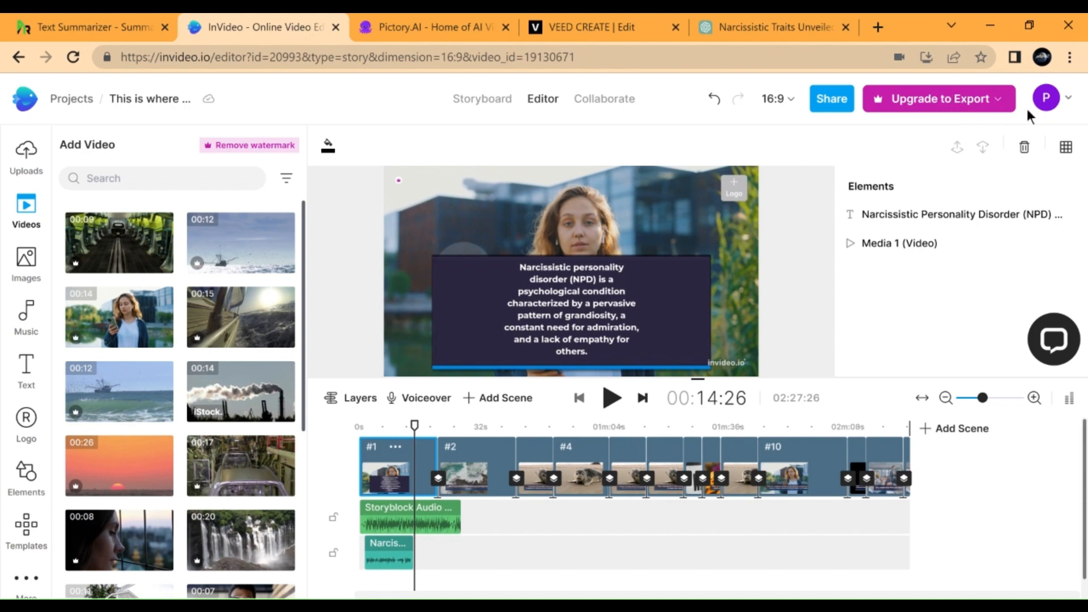
Step: Choose 720p as the export quality, and look at the team invitation options without sending an invite
mouse_move(1062, 106)
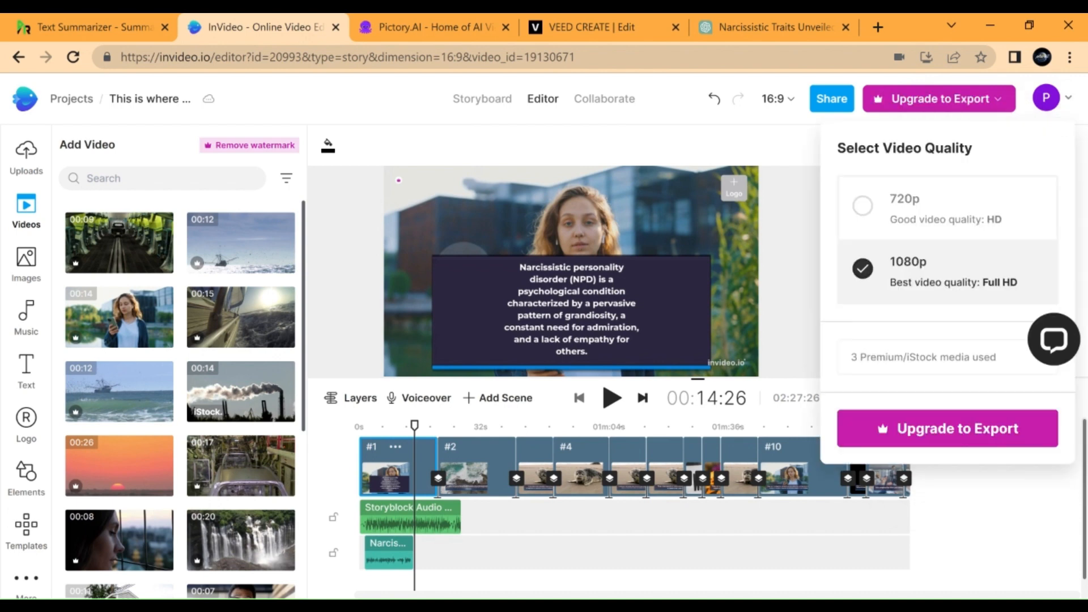
click(877, 209)
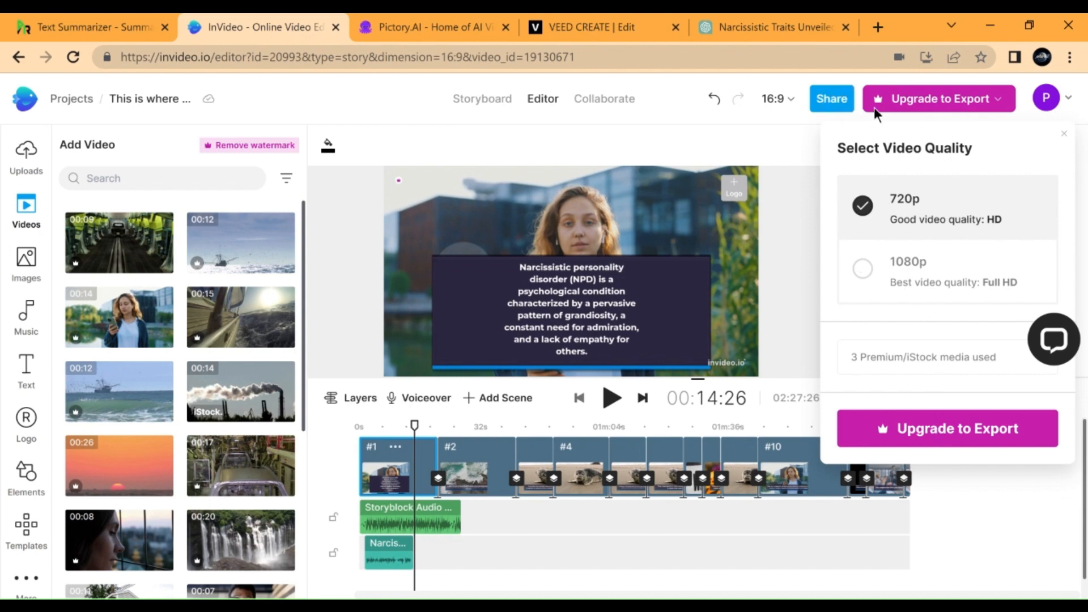
click(832, 105)
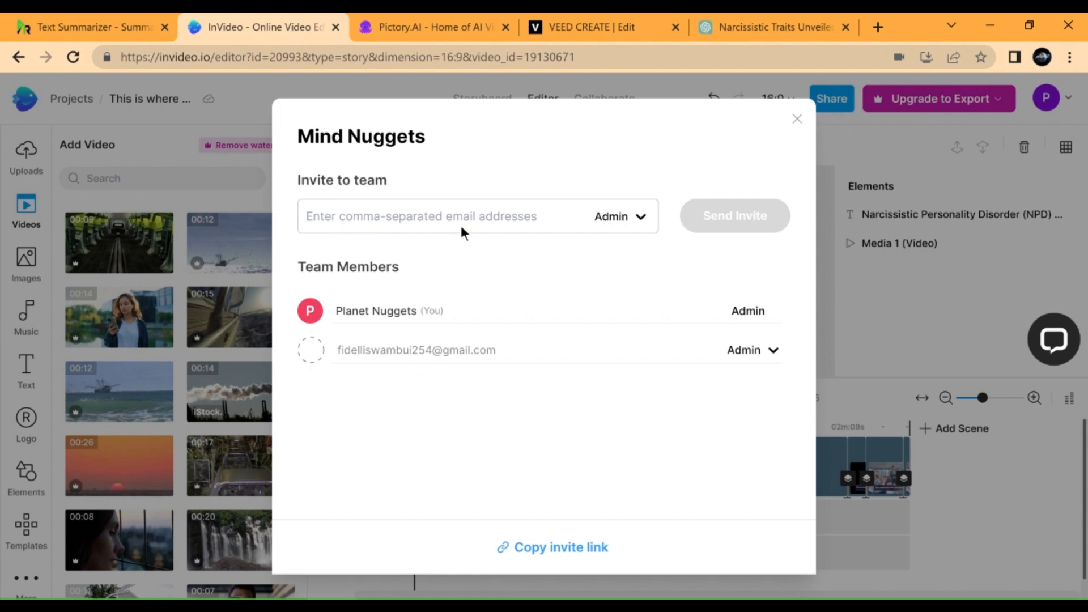
click(477, 218)
click(795, 120)
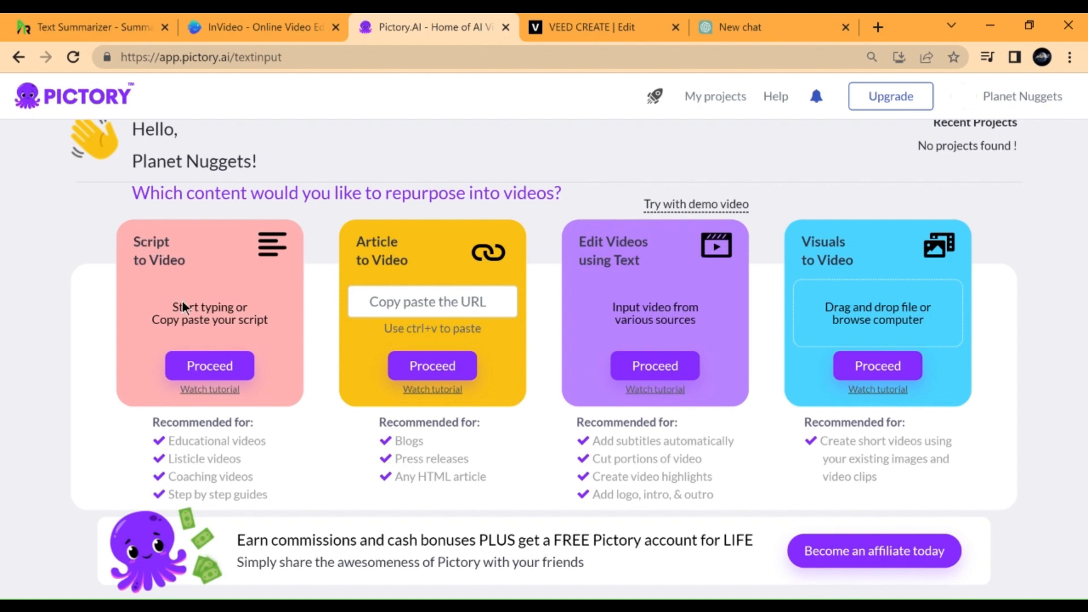
Step: Start a script-to-video project and enter the narcissistic personality disorder text as the script
click(209, 367)
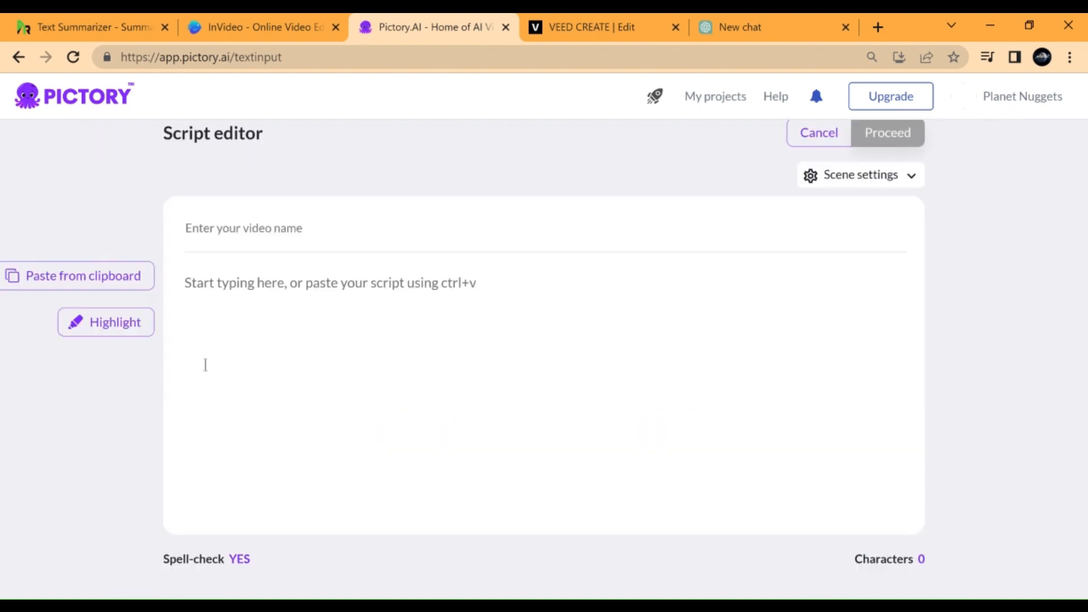
click(231, 298)
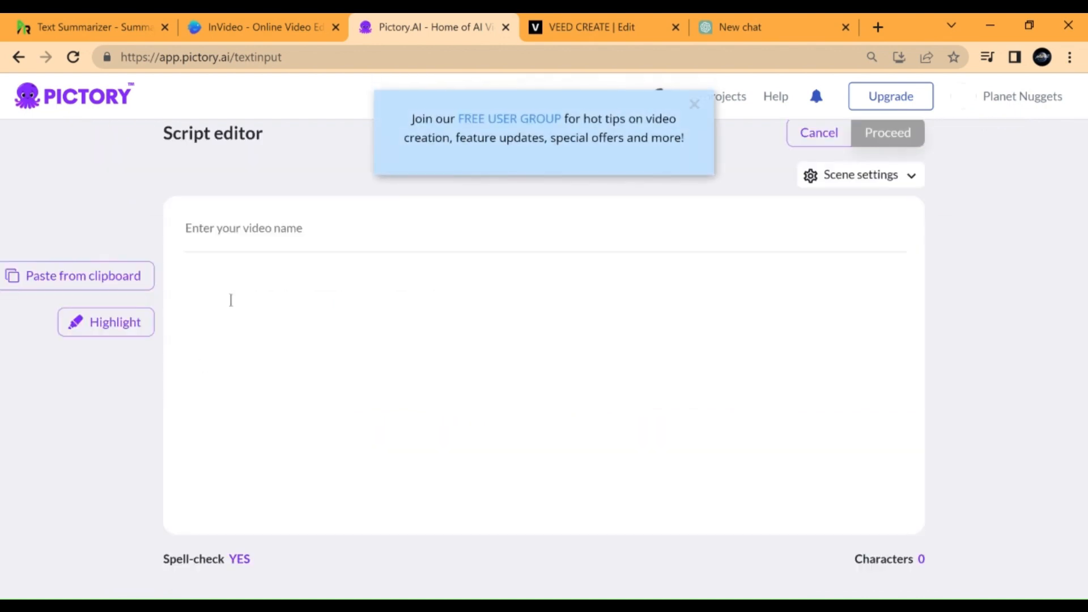
text(Narcissistic personality disorder (NPD) is a psychological condition characterized by a pervasive pattern of grandiosity, a constant need for admiration, and a lack of empathy for others. While it's important to note that a proper diagnosis should be made by a qualified mental health professional, I can provide you with some common characteristics associated with narcissistic individuals: Grandiose sense of self-importance: Narcissists have an exaggerated belief in their own abilities, talents, and achievements. They often seek excessive admiration and expect to be recognized as superior without commensurate achievements. Preoccupation with fantasies of success, power, and beauty: Narcissists frequently fantasize about unlimited success, brilliance, beauty, or ideal love. They may daydre)
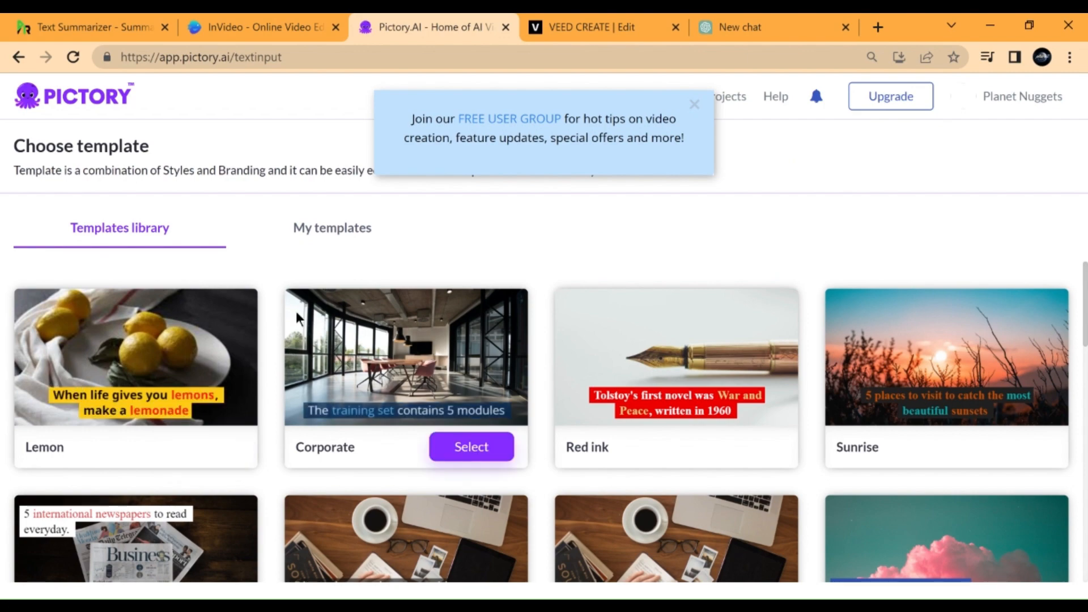
Step: Browse the templates library and apply the Unity template in 16:9 aspect ratio to create the storyboard
scroll(373, 396, down, 15)
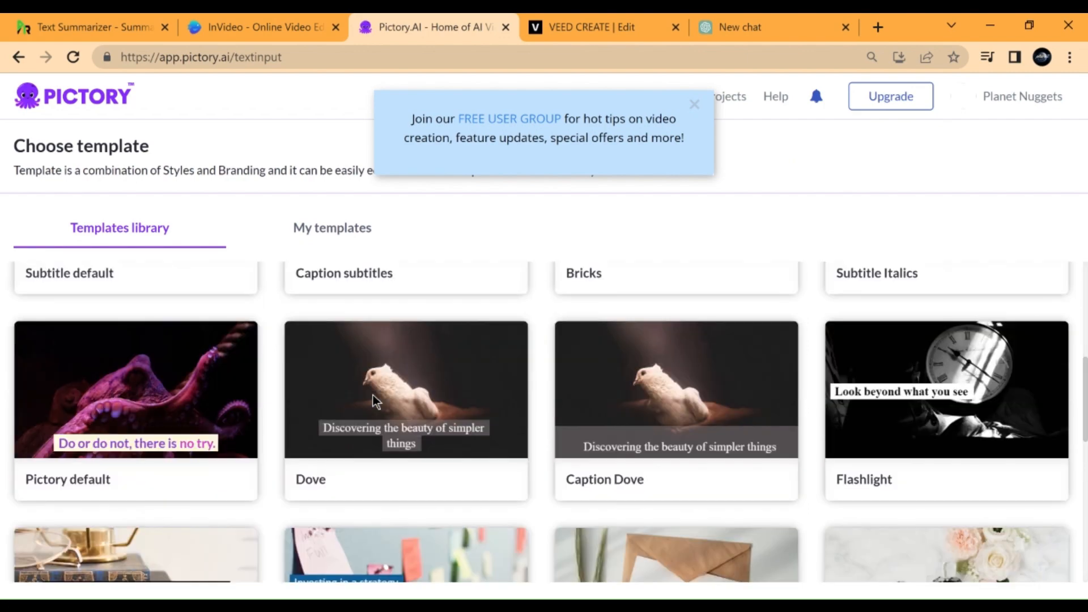
scroll(378, 410, up, 15)
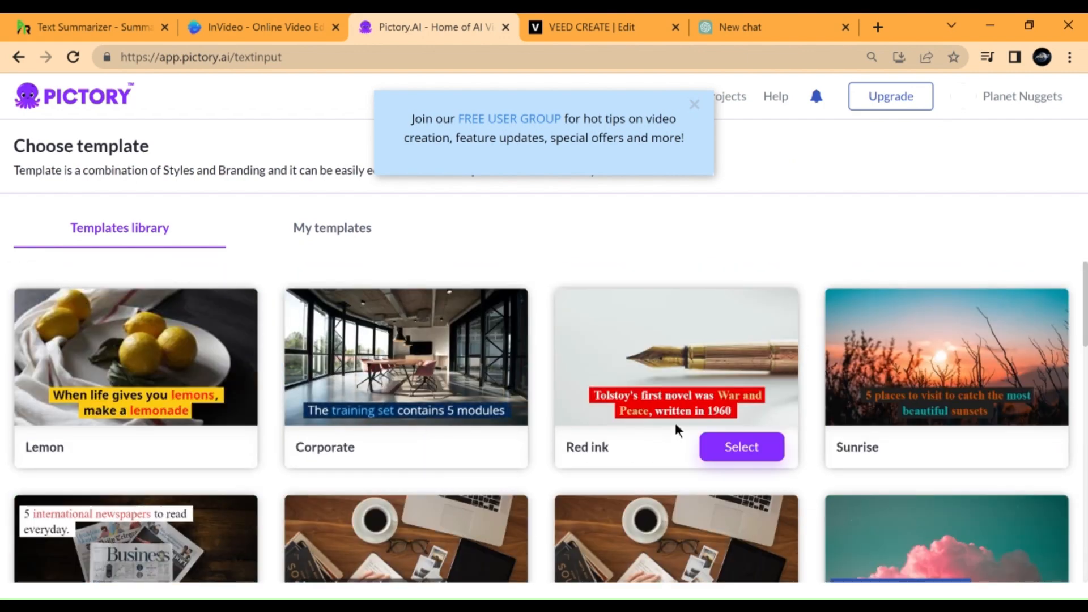
scroll(396, 442, down, 10)
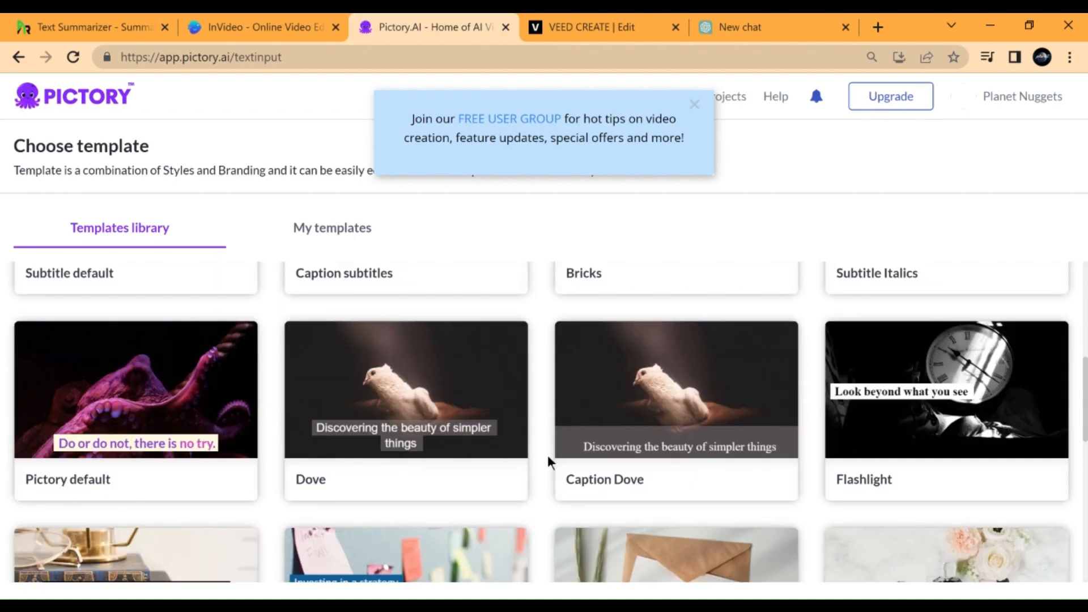
scroll(527, 462, up, 6)
scroll(504, 465, down, 5)
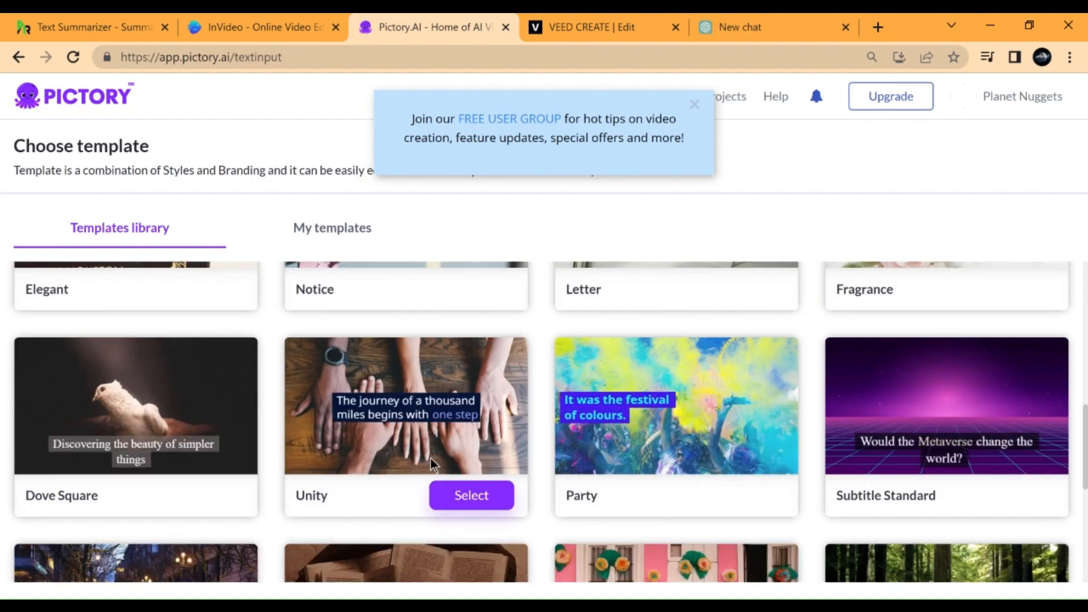
click(461, 504)
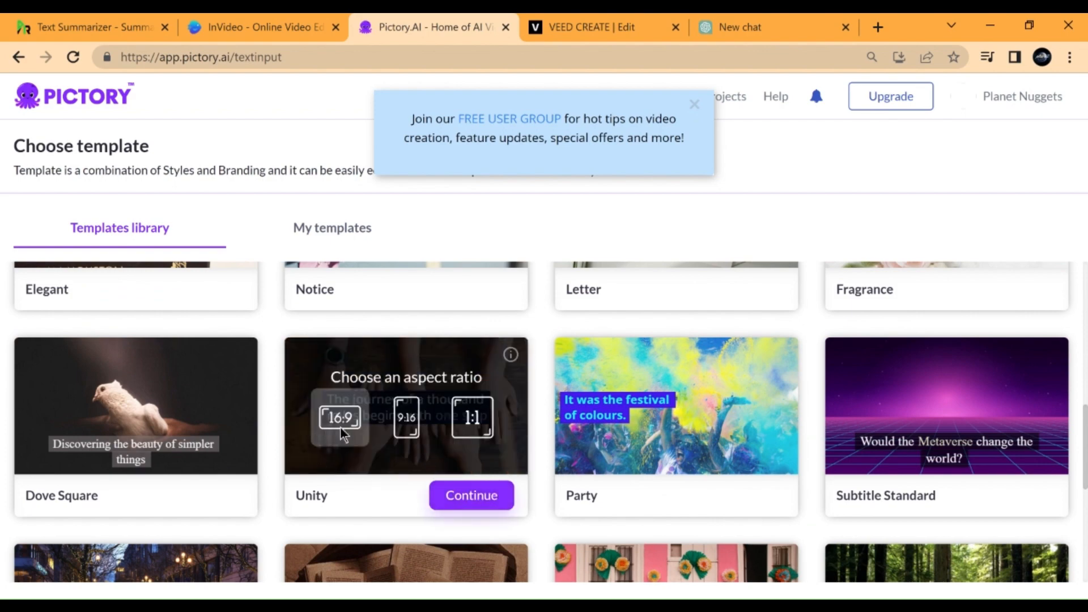
click(451, 508)
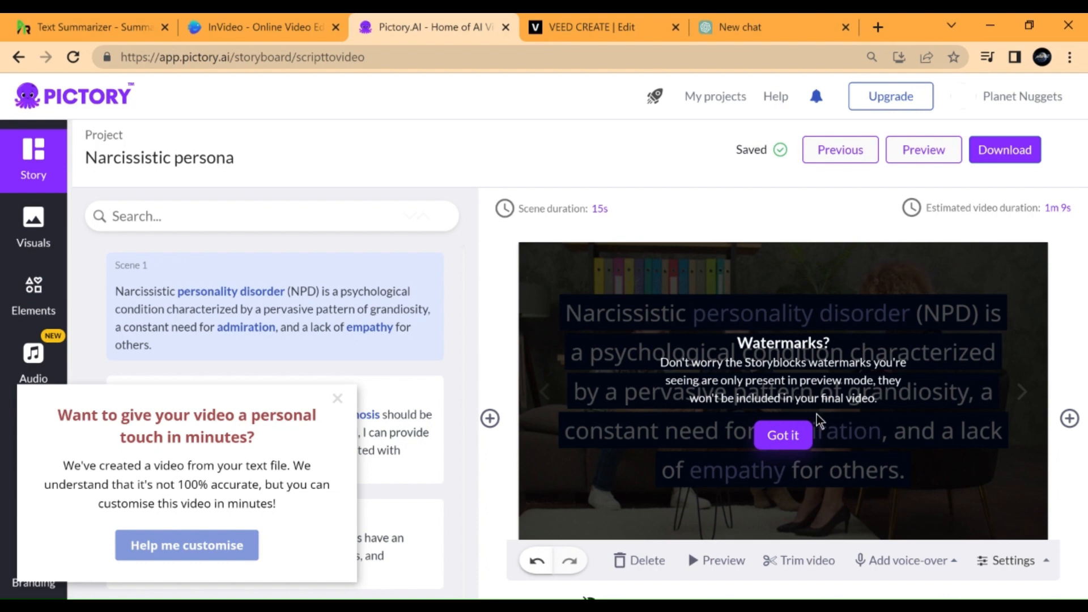
Step: Dismiss the watermark and customisation notices, and set scene 1's caption text to Arial at size 24
click(784, 436)
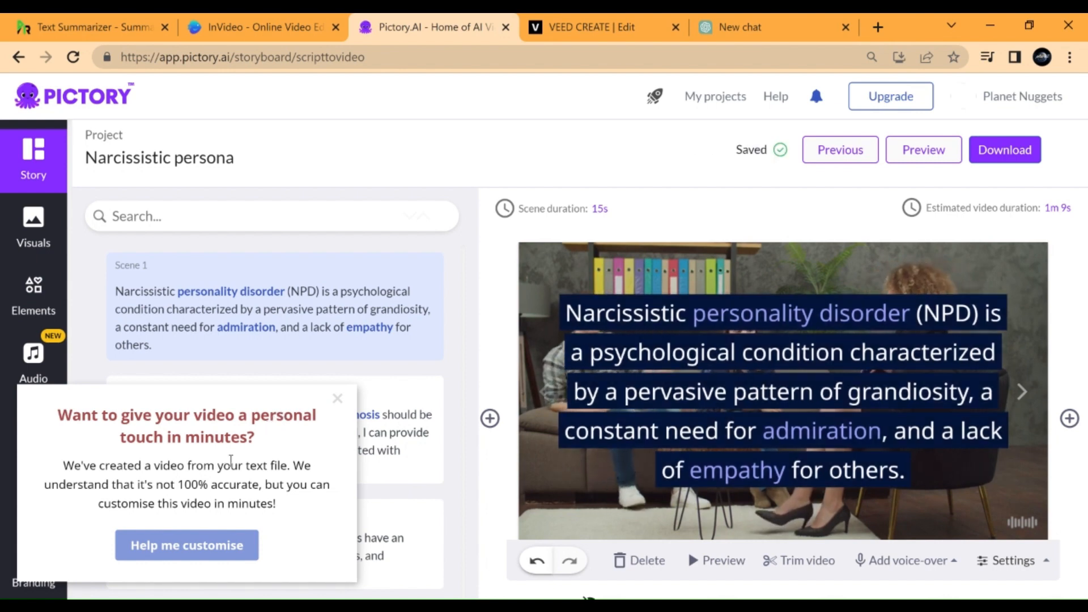
click(337, 399)
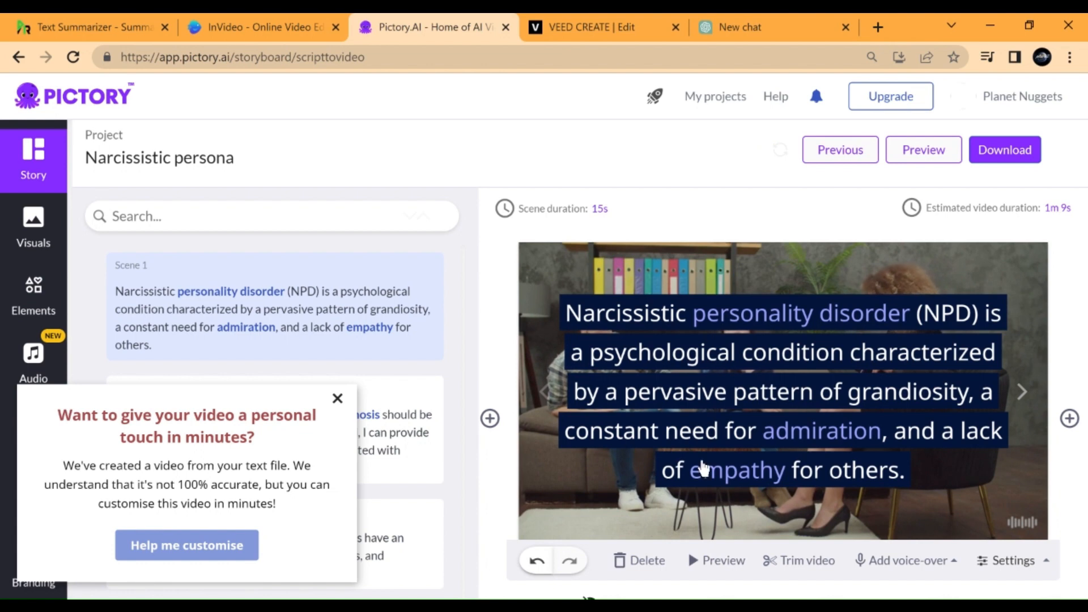
click(697, 421)
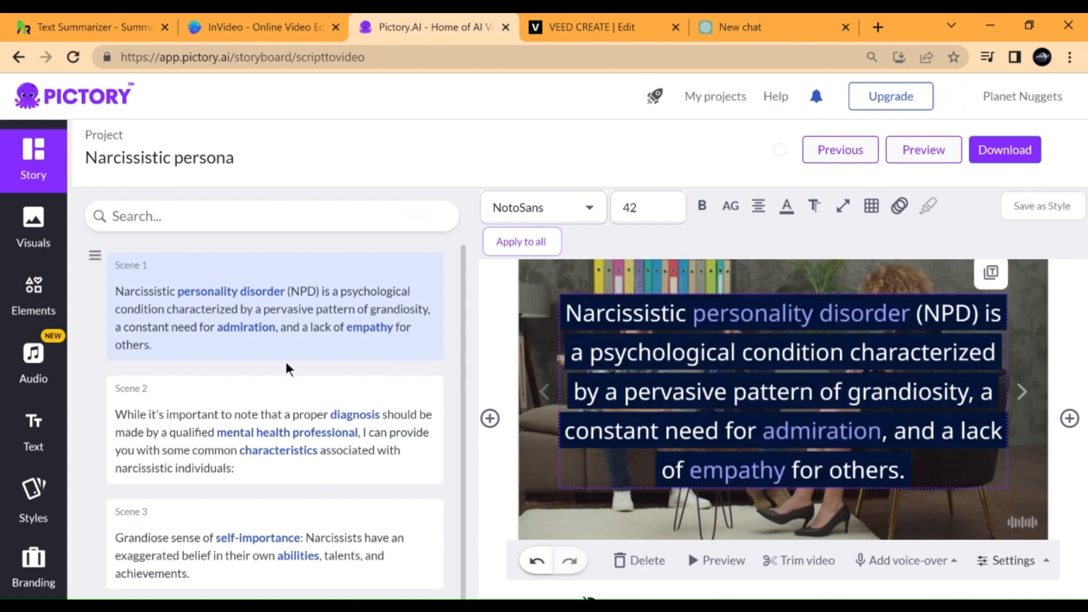
scroll(212, 494, down, 3)
scroll(212, 495, down, 1)
scroll(219, 352, up, 4)
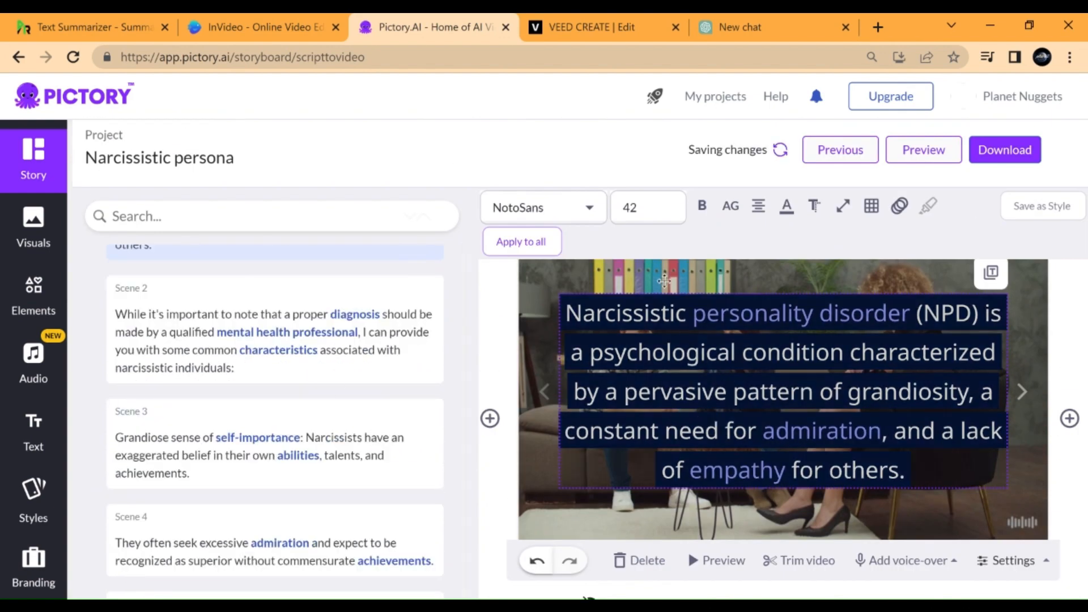
click(656, 208)
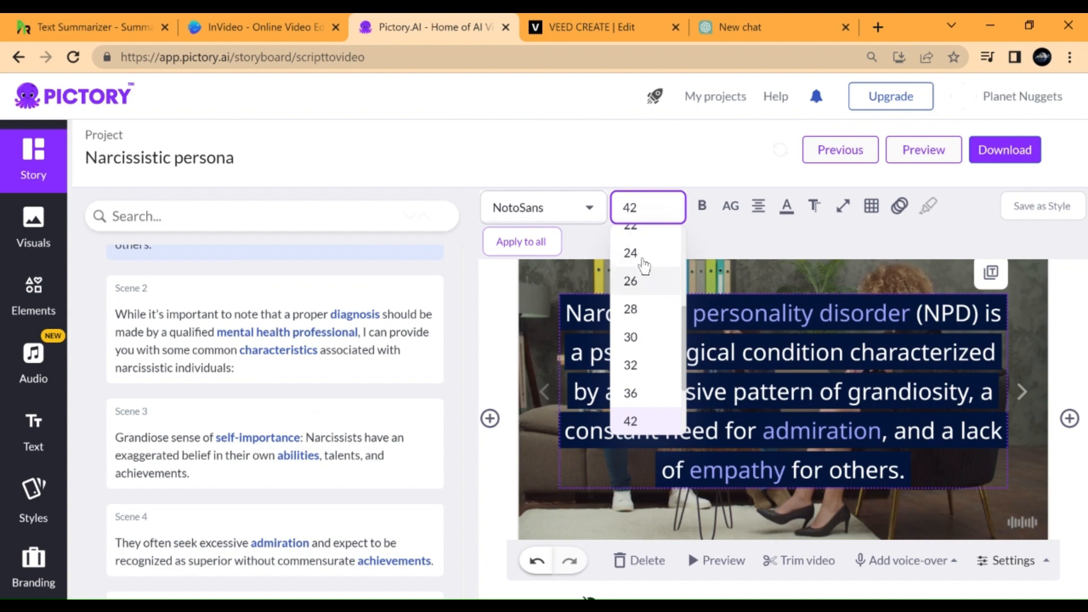
click(643, 254)
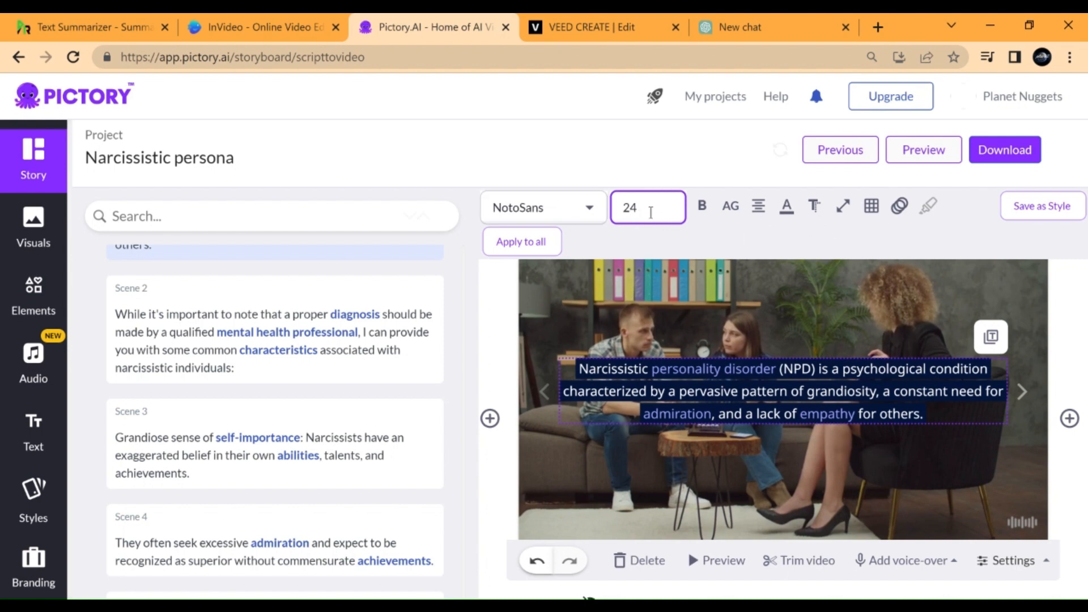
click(588, 206)
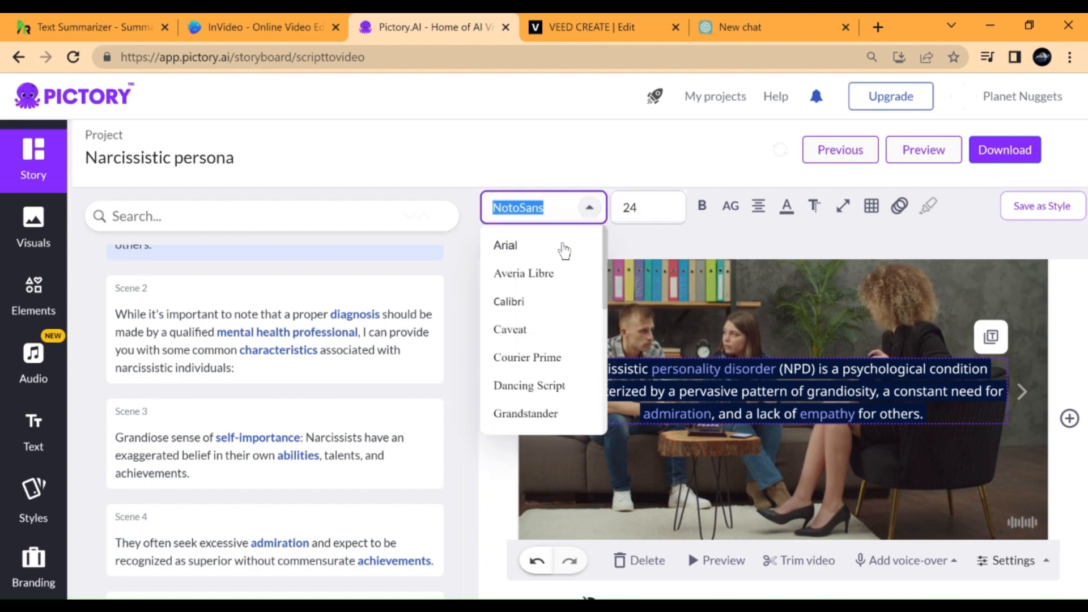
click(527, 249)
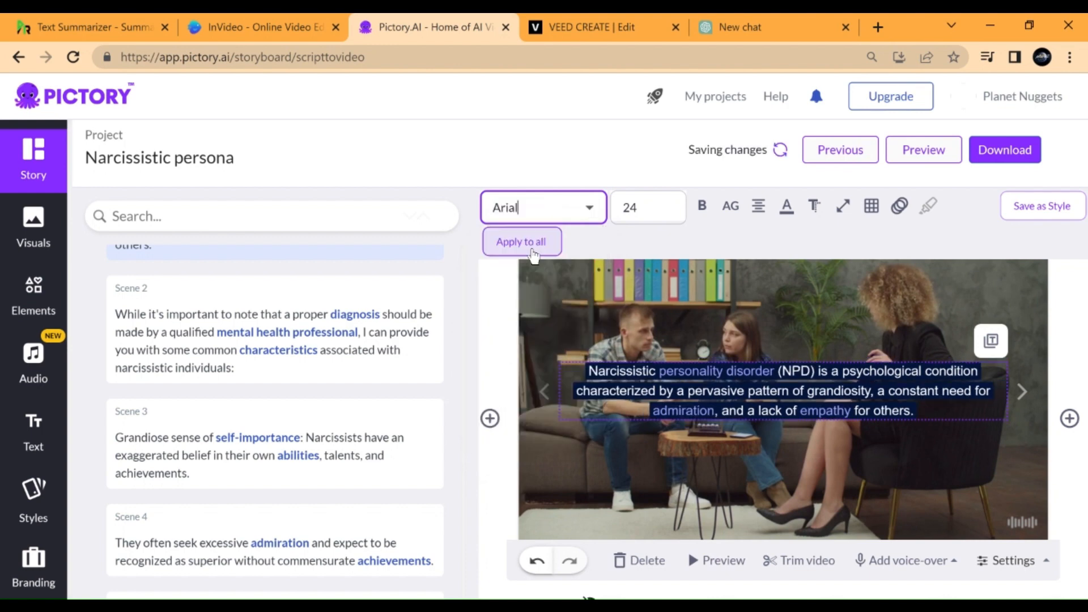
Step: Set scene 1's caption text size to 22 and move the caption to the lower part of the frame
click(665, 212)
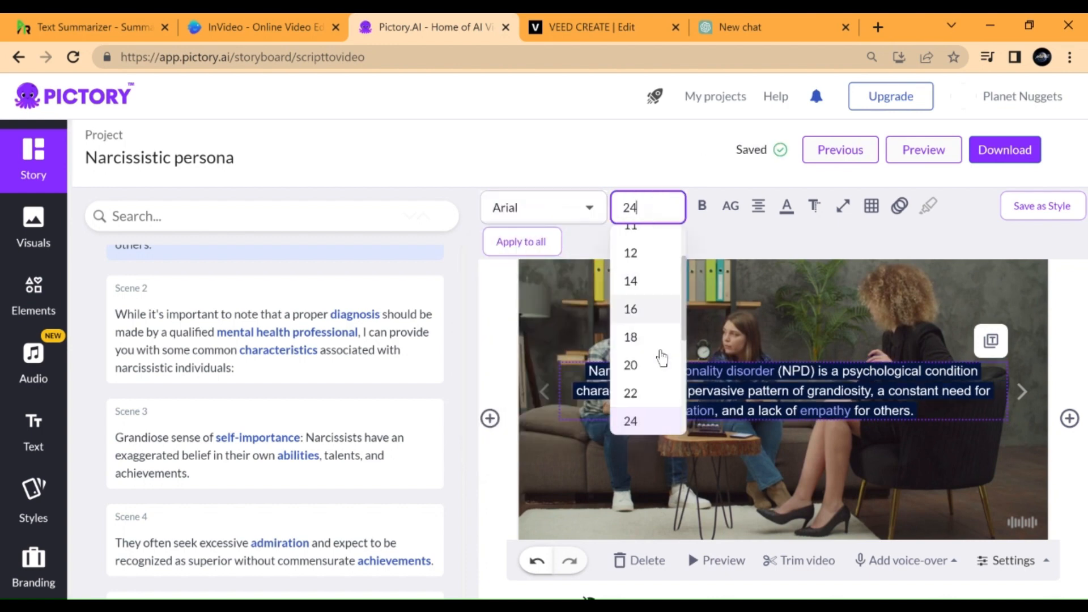
click(658, 392)
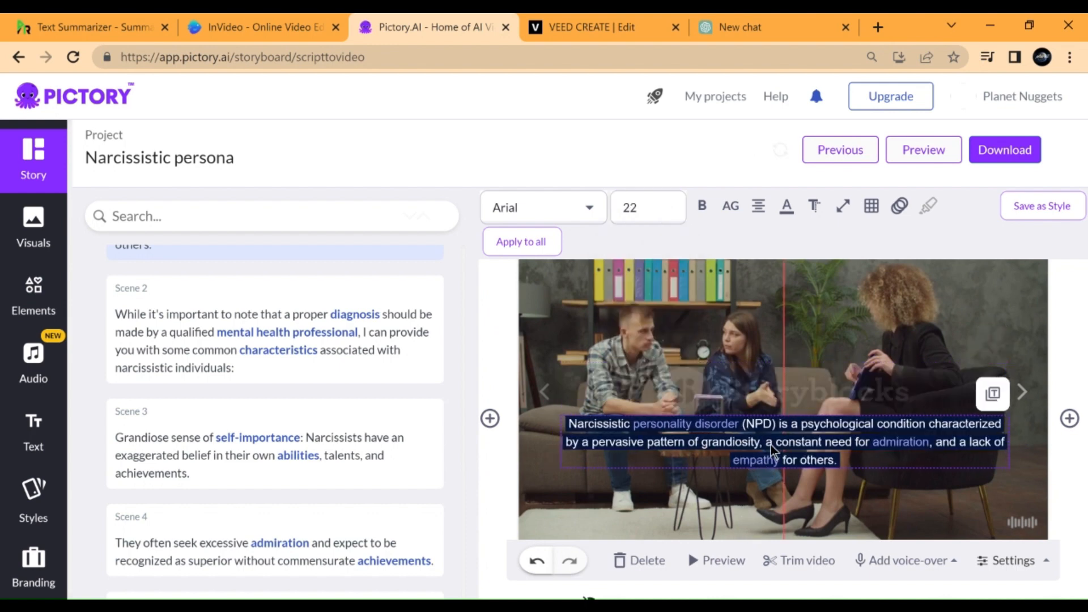
drag(771, 444, 771, 479)
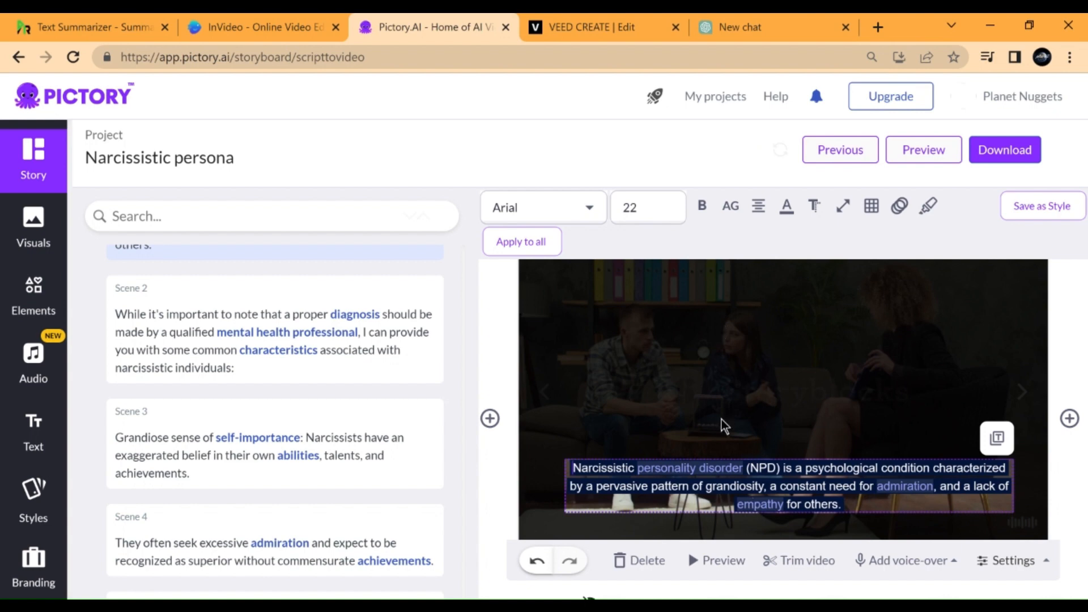
Step: Enlarge scene 1's caption text to size 26 and apply the caption formatting to all scenes
click(760, 207)
click(845, 208)
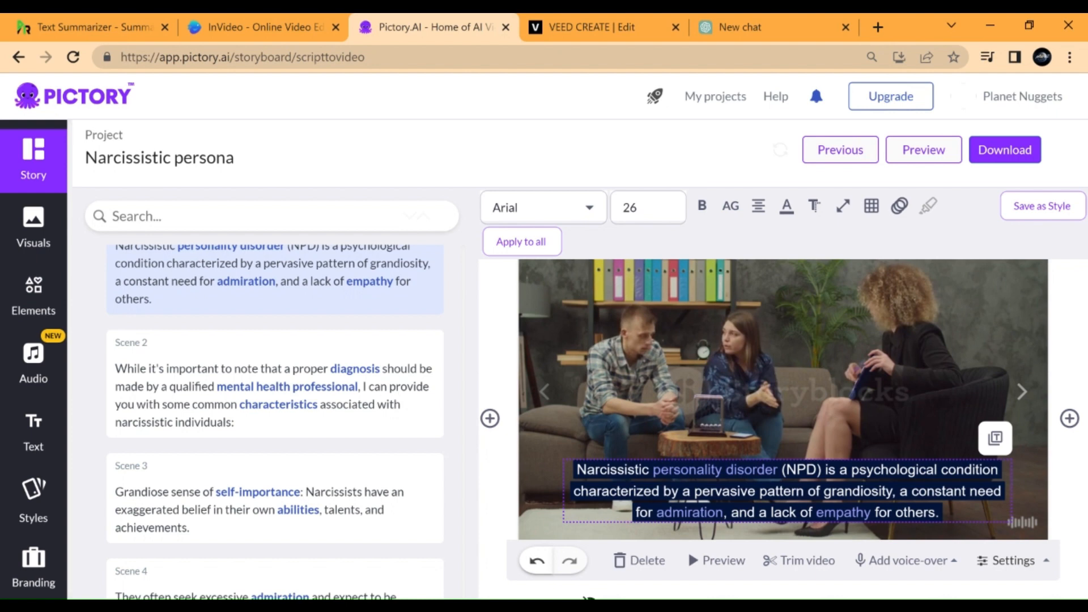
click(530, 245)
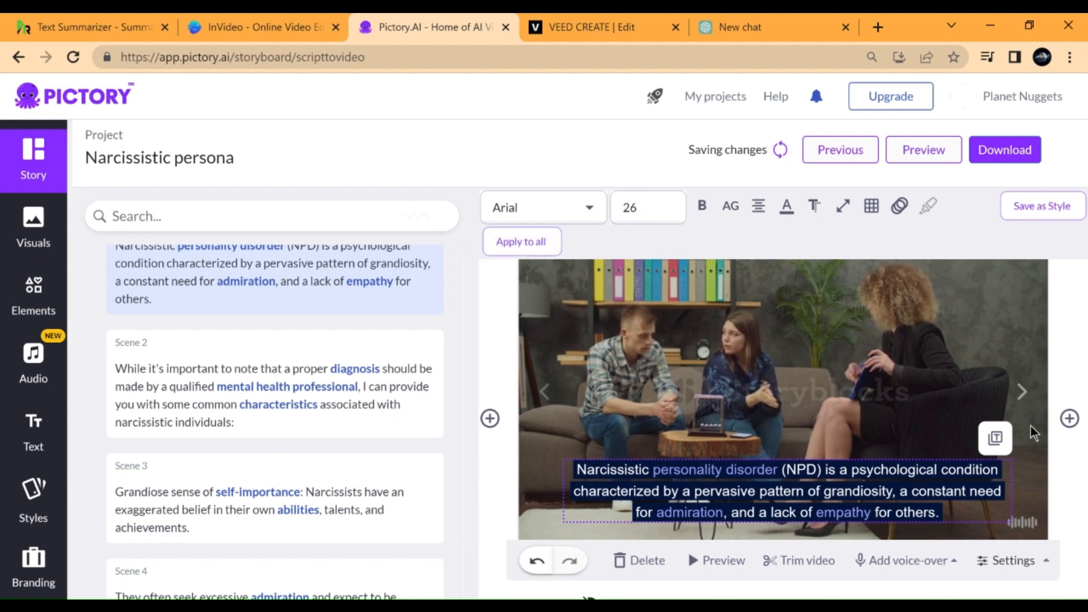
Step: Go to scene 3 and look at the scene types that can be inserted before or after it
click(1023, 391)
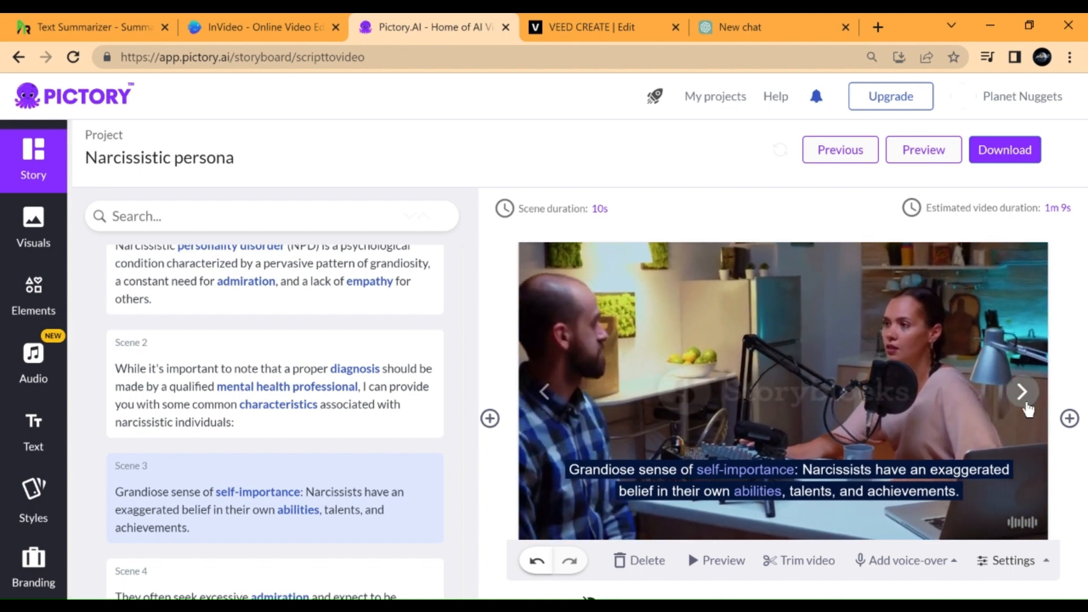
click(489, 419)
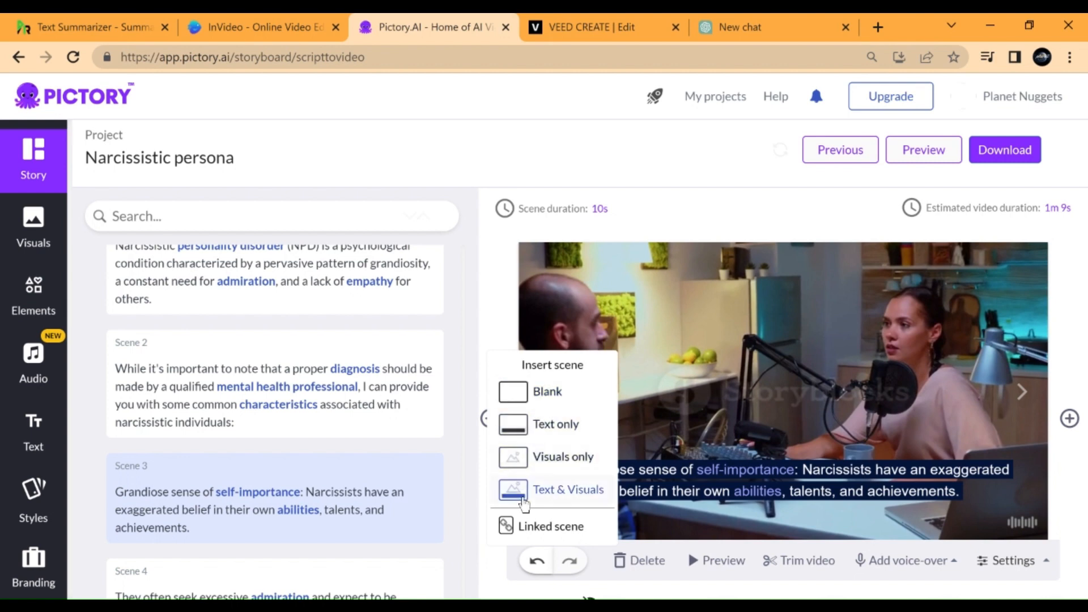
mouse_move(1068, 420)
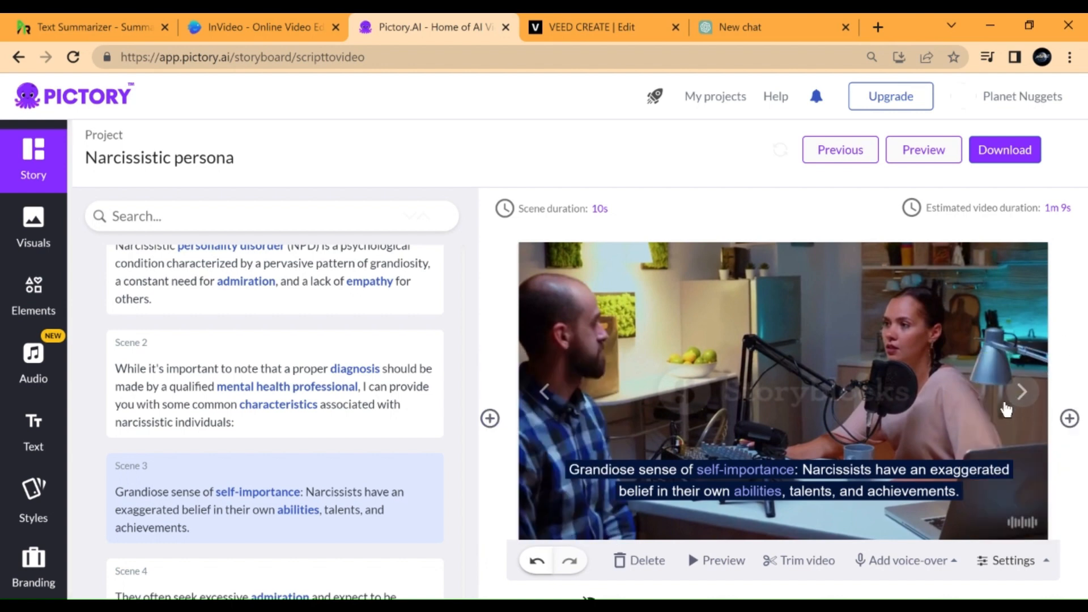
click(494, 422)
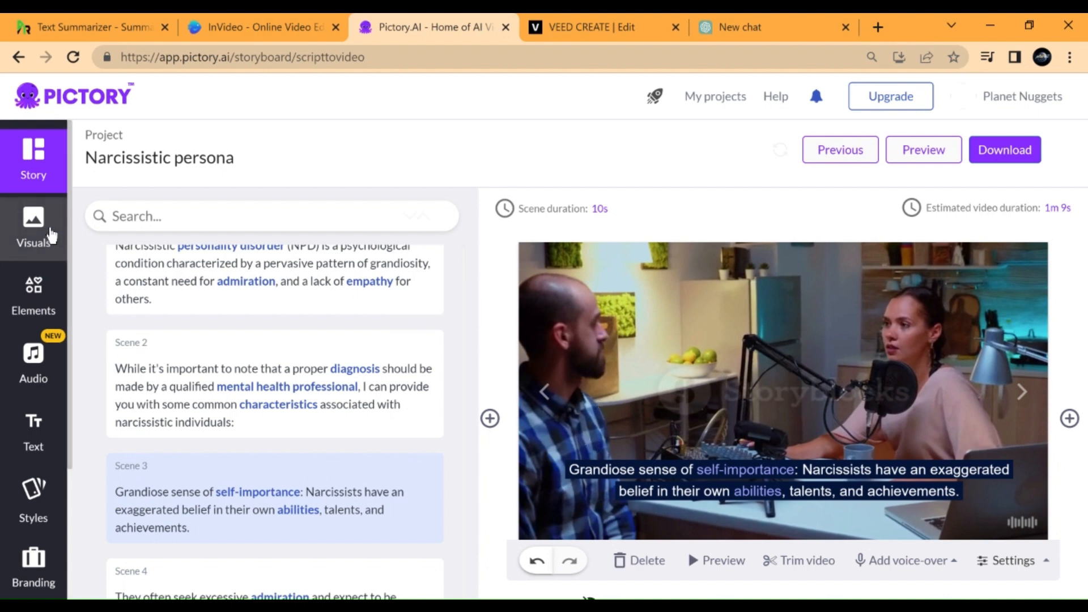
Step: Replace scene 3's visual with the library clip of a man comforting a woman lying on his lap
click(21, 256)
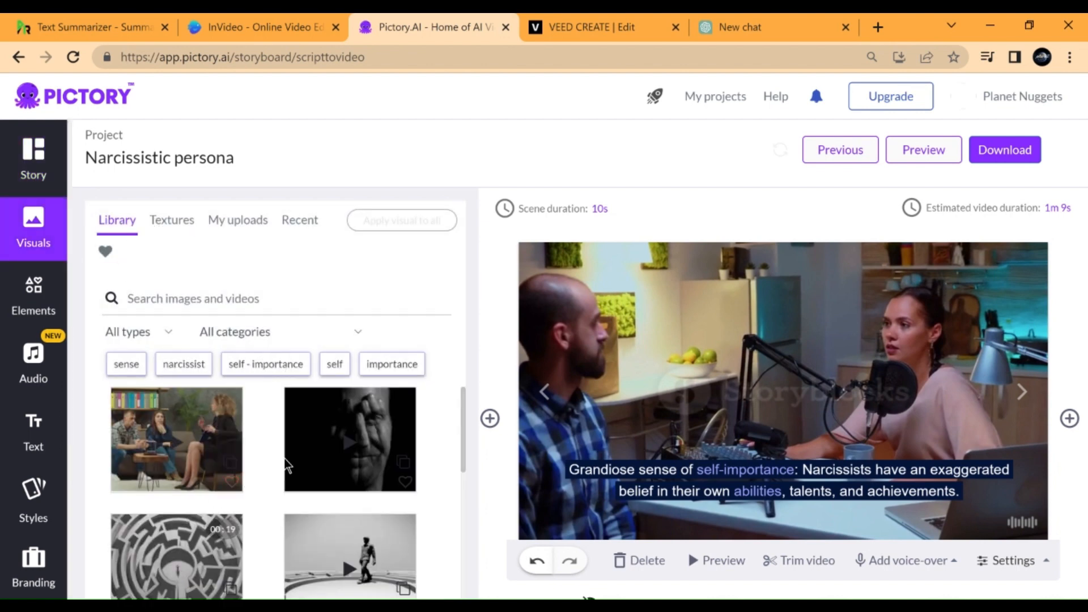
scroll(281, 484, down, 10)
scroll(263, 508, down, 6)
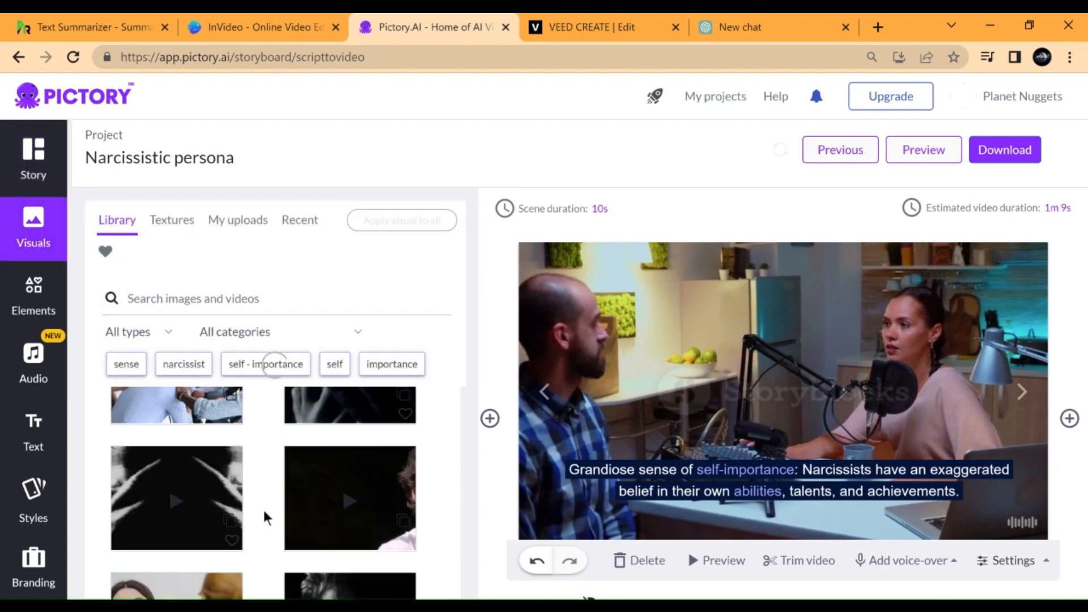
scroll(229, 496, down, 5)
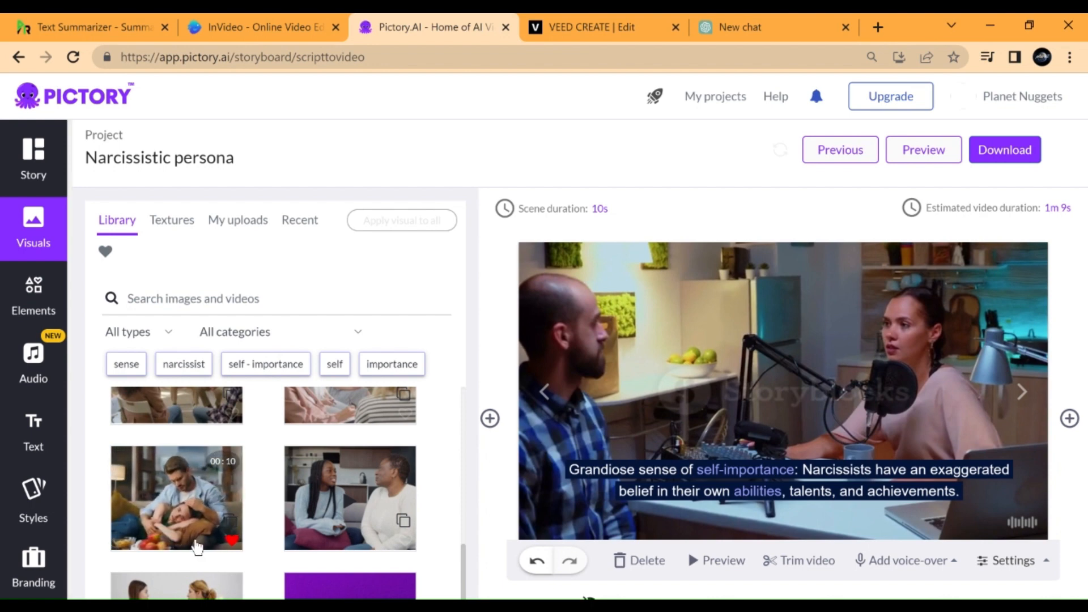
click(223, 544)
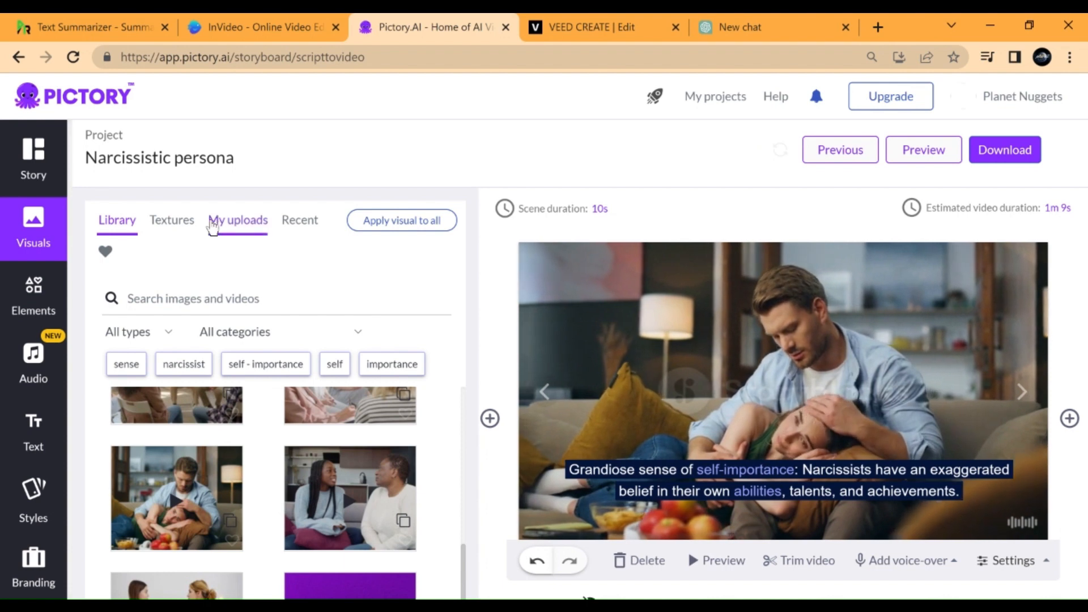
Step: Lower the background music volume to 20%
click(34, 365)
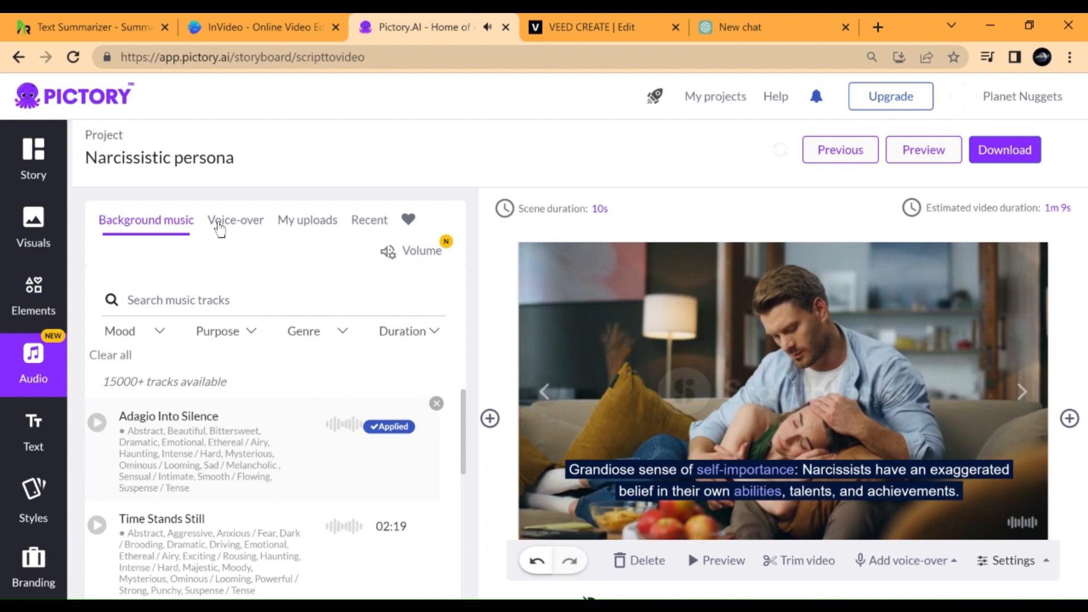
click(407, 252)
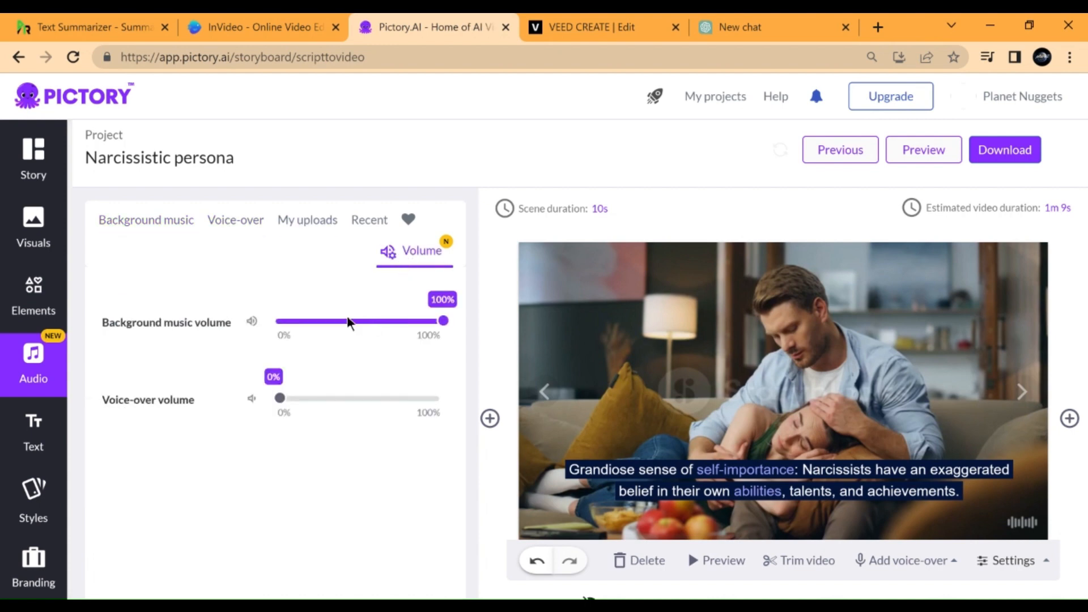
click(310, 327)
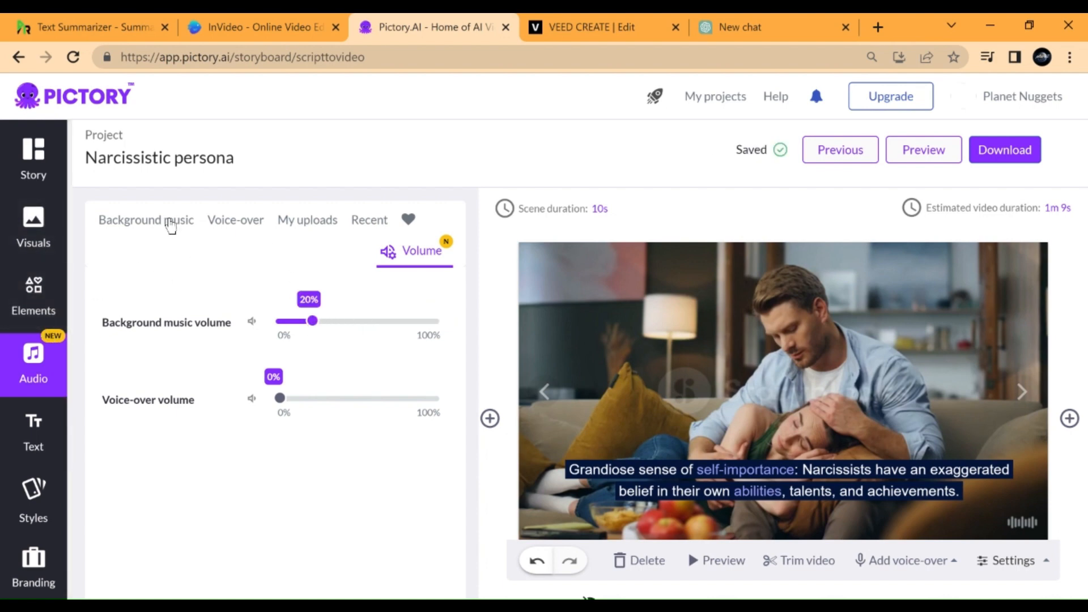
Step: Filter the voice-over tracks to male voices, apply the English (US) voice Tom, and preview it from scene 1
click(227, 221)
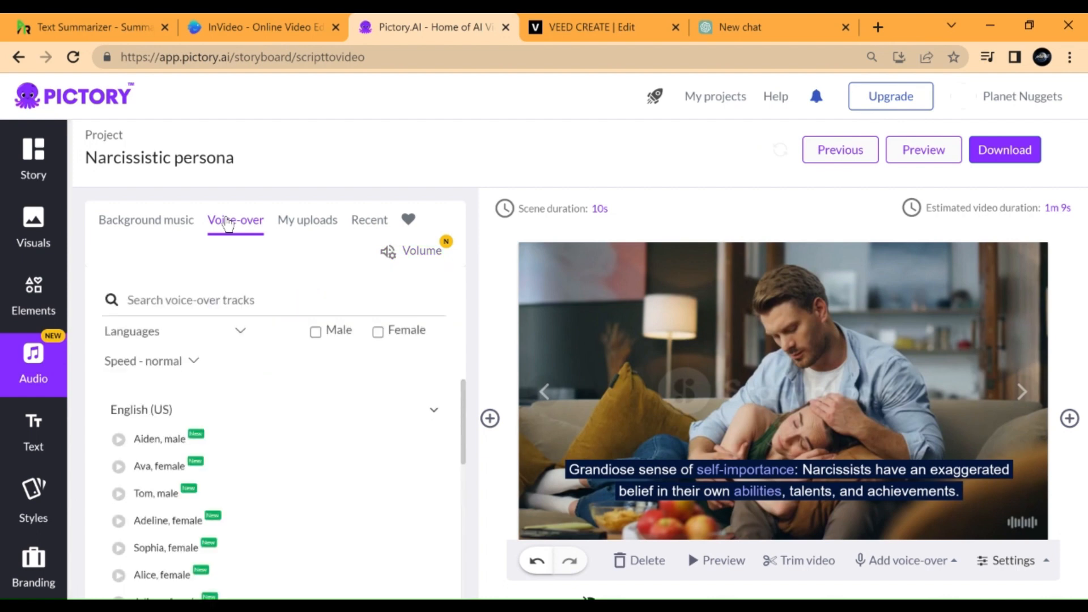
click(544, 399)
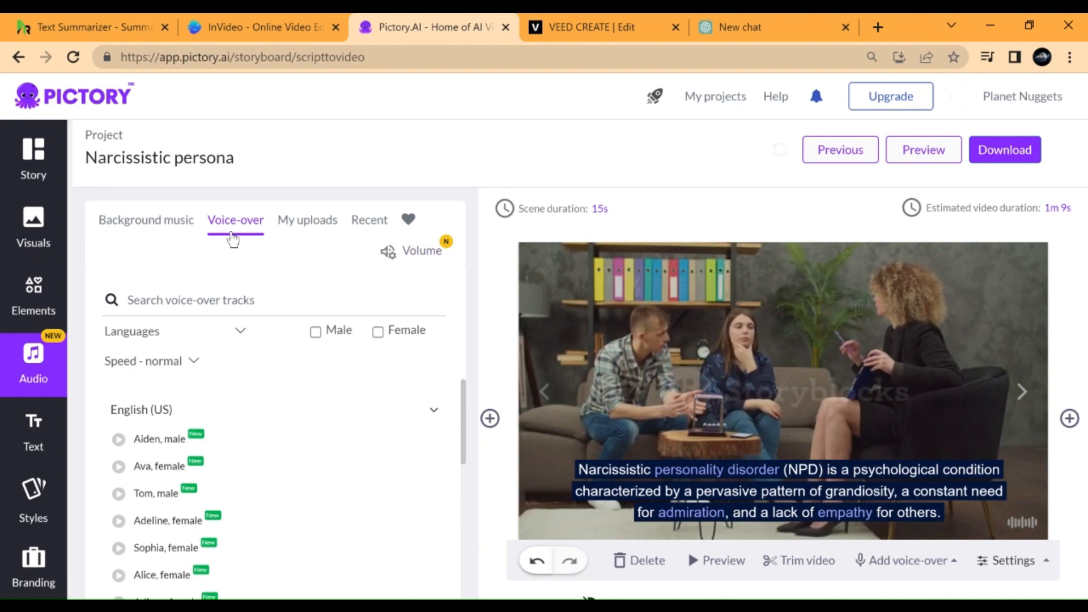
click(300, 224)
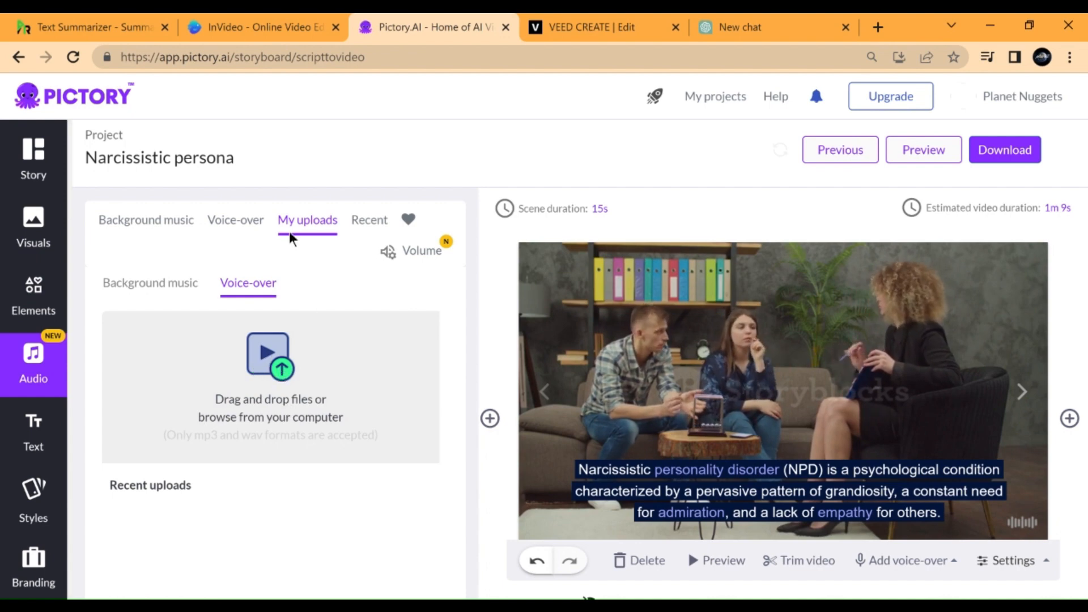
click(251, 227)
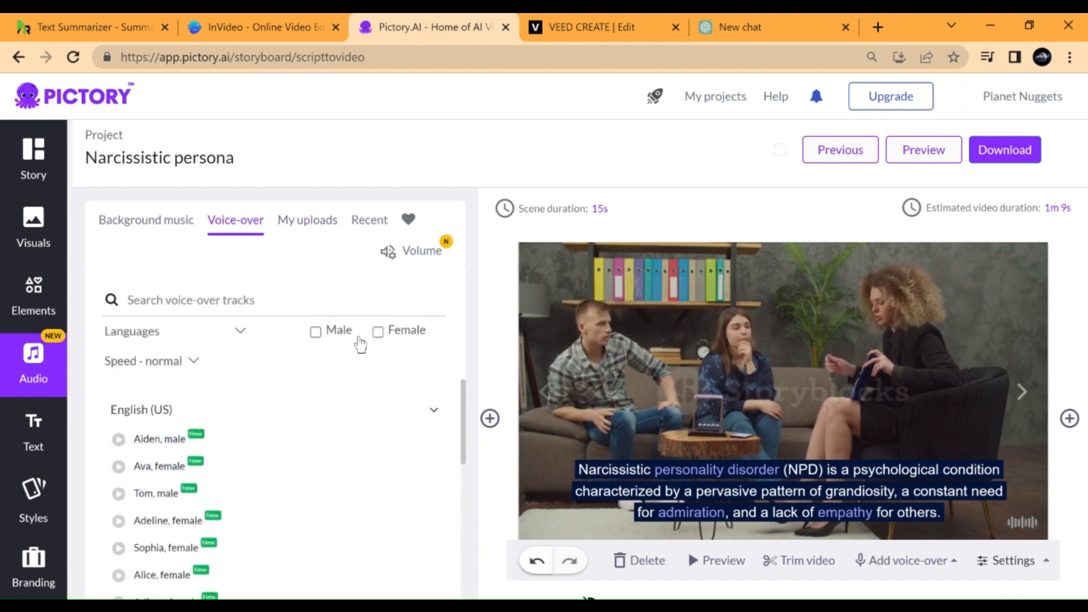
click(316, 333)
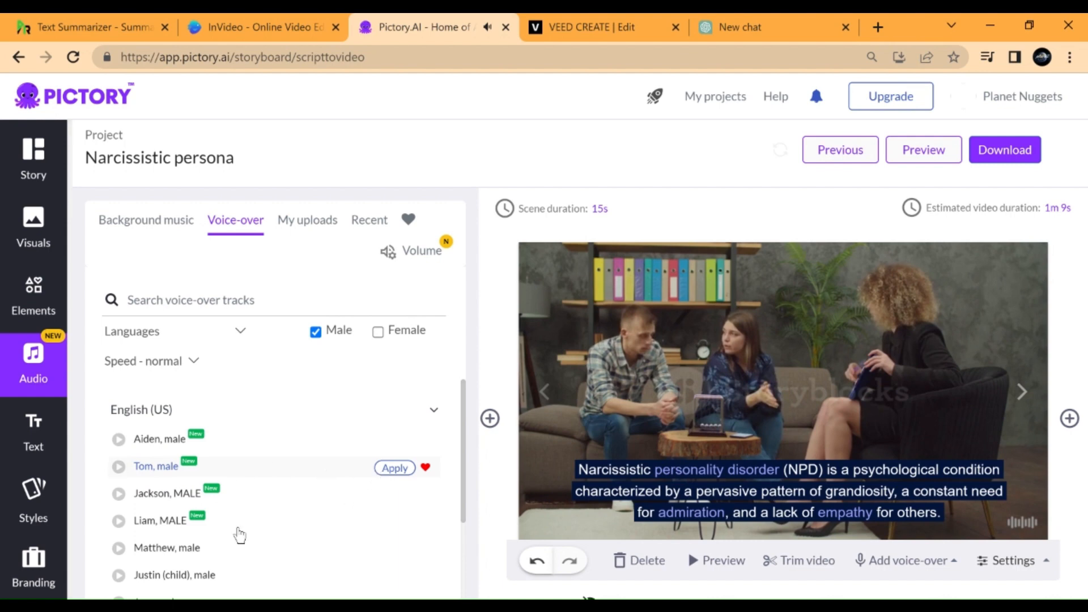
click(393, 468)
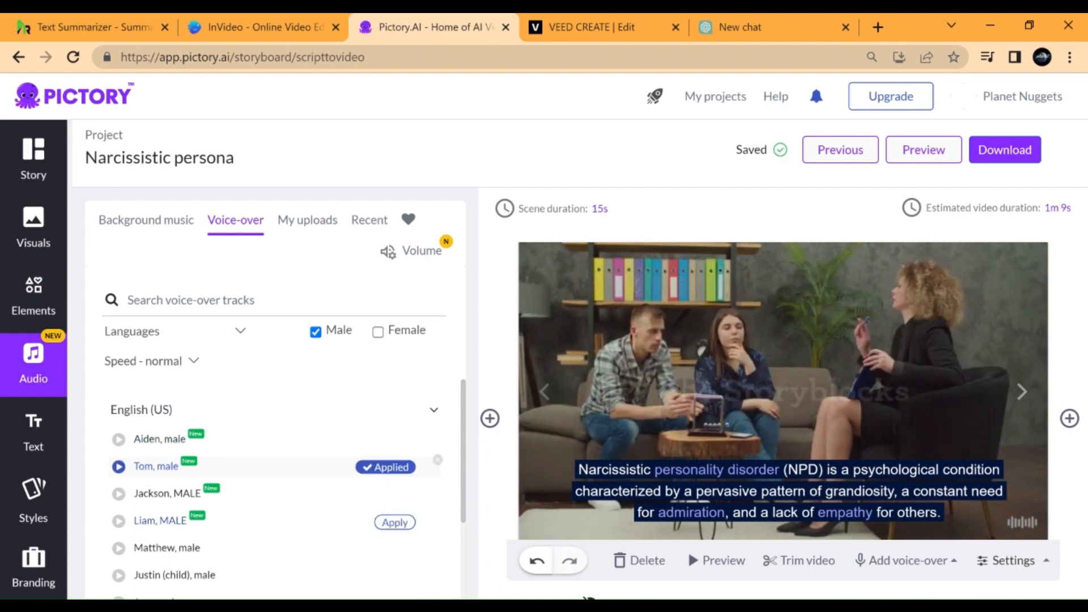
click(722, 562)
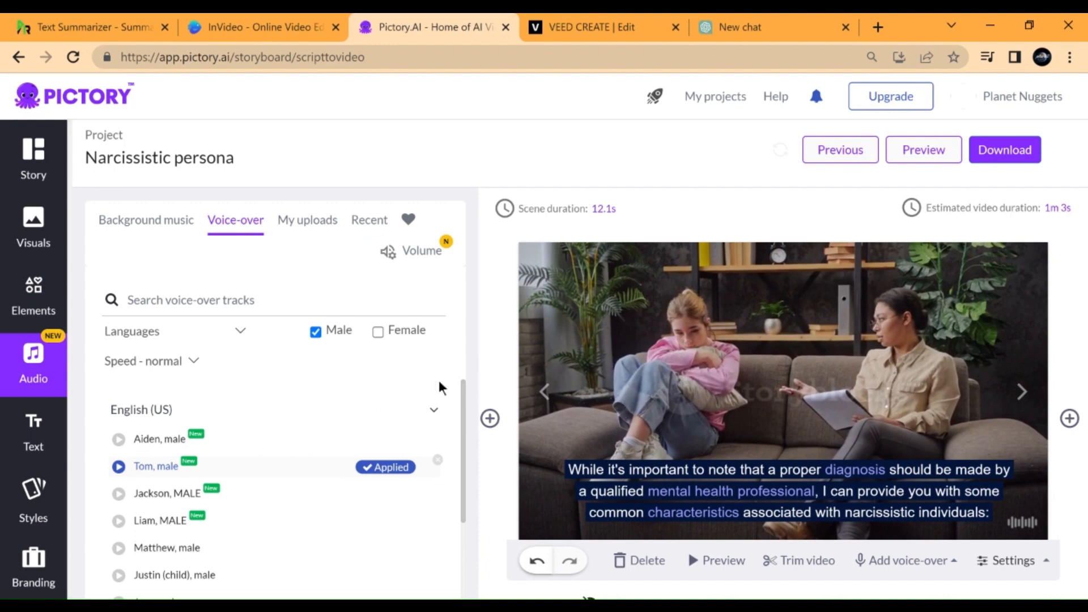
Step: Dismiss the decorative text box tip and link scene 2 with scene 3 in the story
click(34, 442)
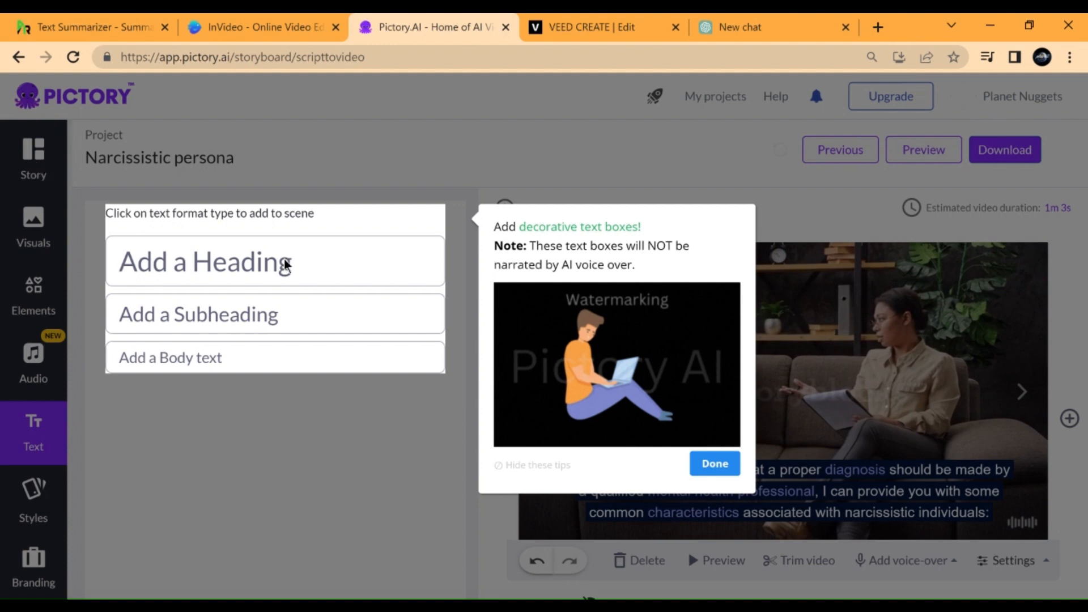
click(715, 464)
click(32, 184)
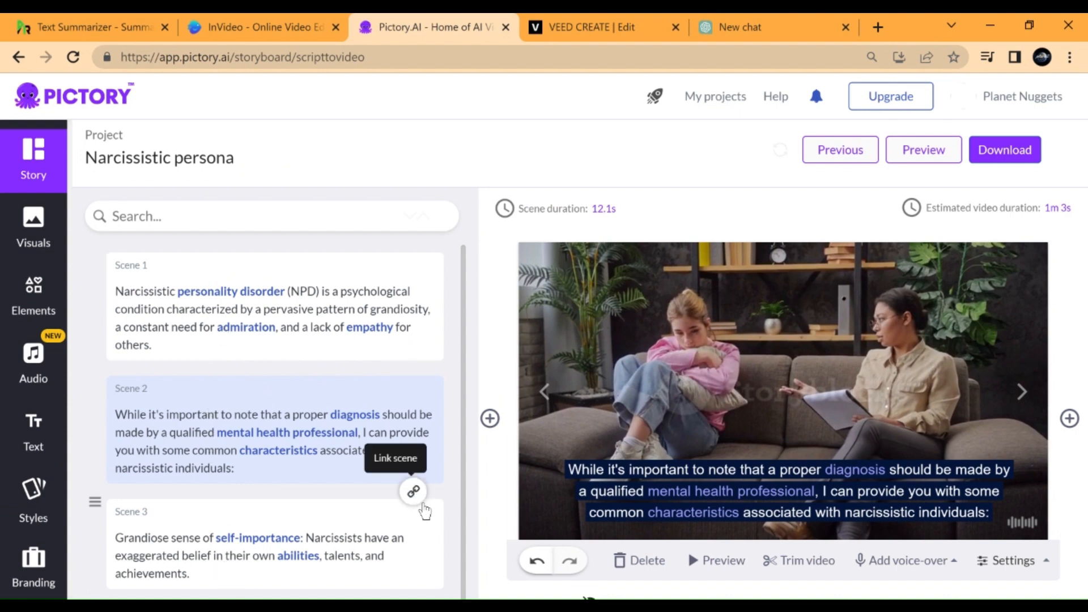
click(415, 494)
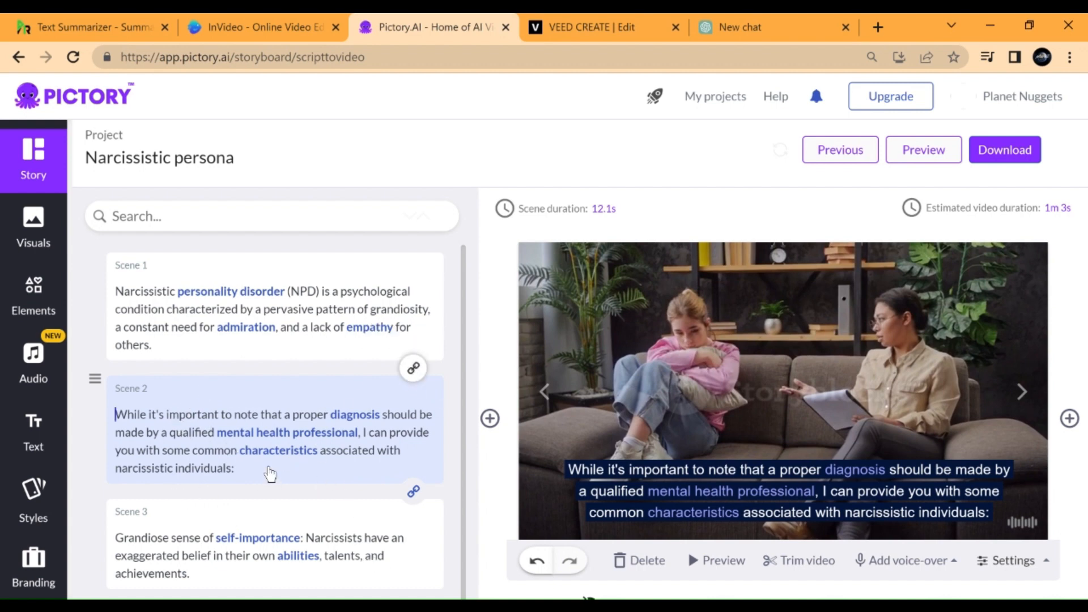
Step: Delete the words "mental health" before "professional" in scene 2's text
click(205, 452)
click(261, 431)
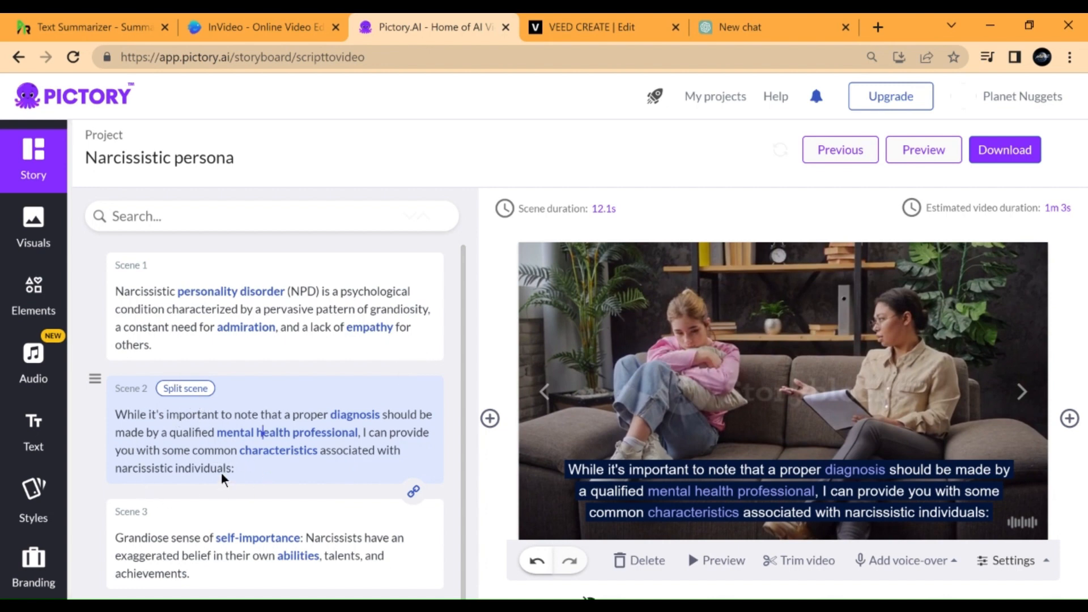
key(BackSpace)
key(BackSpace)
key(BackSpace)
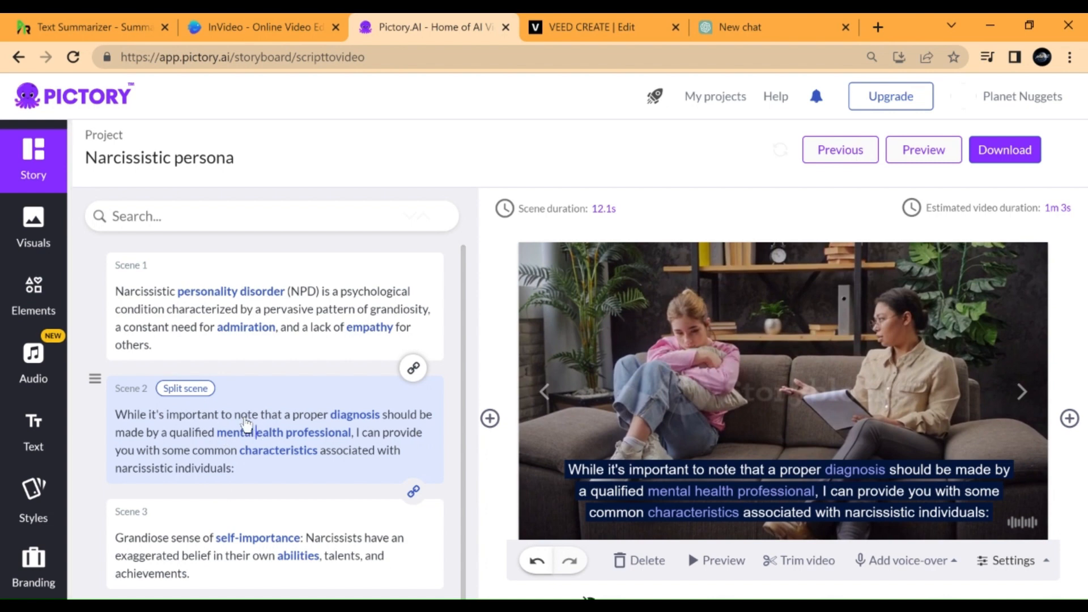
key(BackSpace)
key(BackSpace)
key(BackSpace)
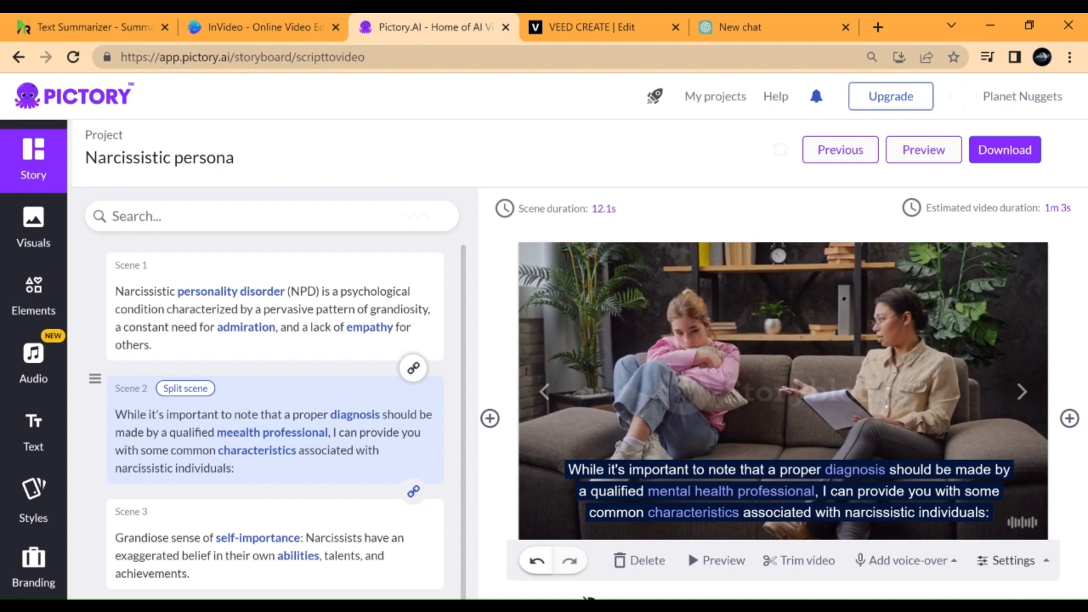
key(BackSpace)
key(BackSpace)
key(BackSpace)
key(Delete)
key(Delete)
key(Delete)
key(Delete)
key(Delete)
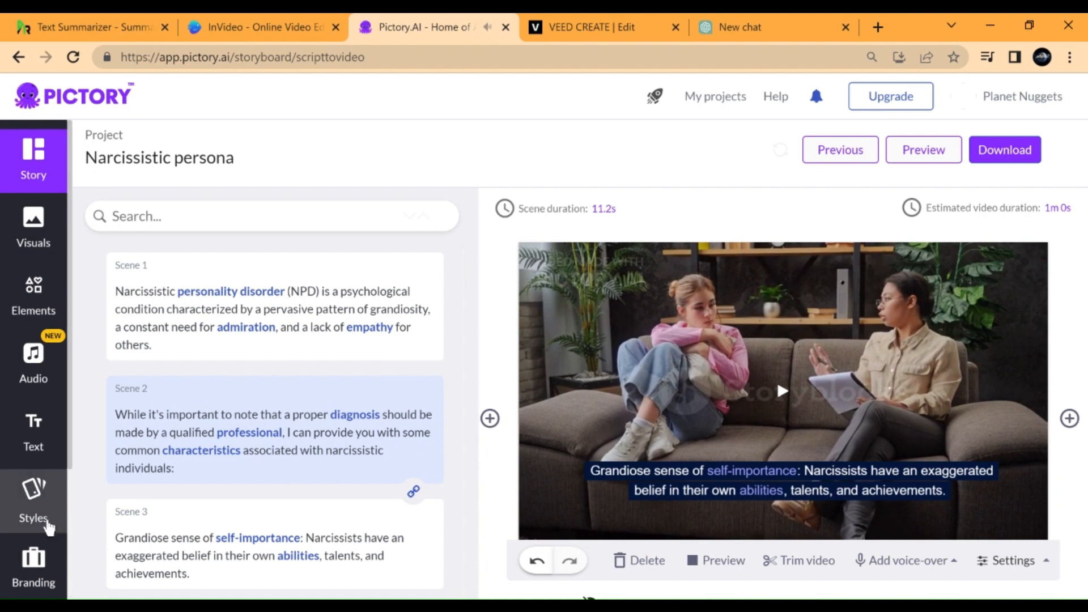
Step: Look through the Unity template styles and the styles library, and check the download options for the video
click(49, 528)
mouse_move(180, 418)
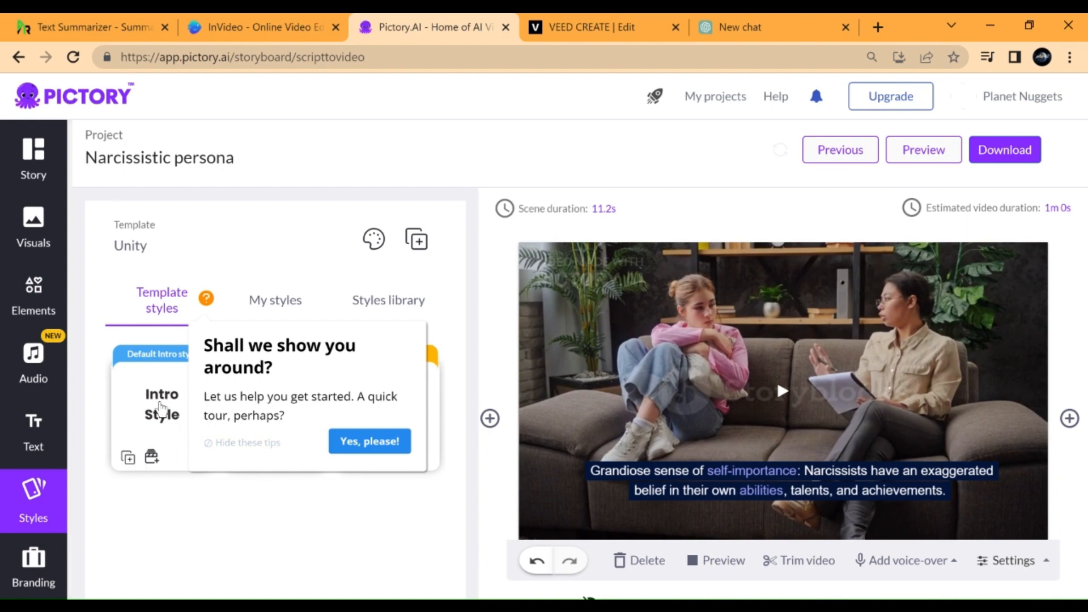
click(161, 409)
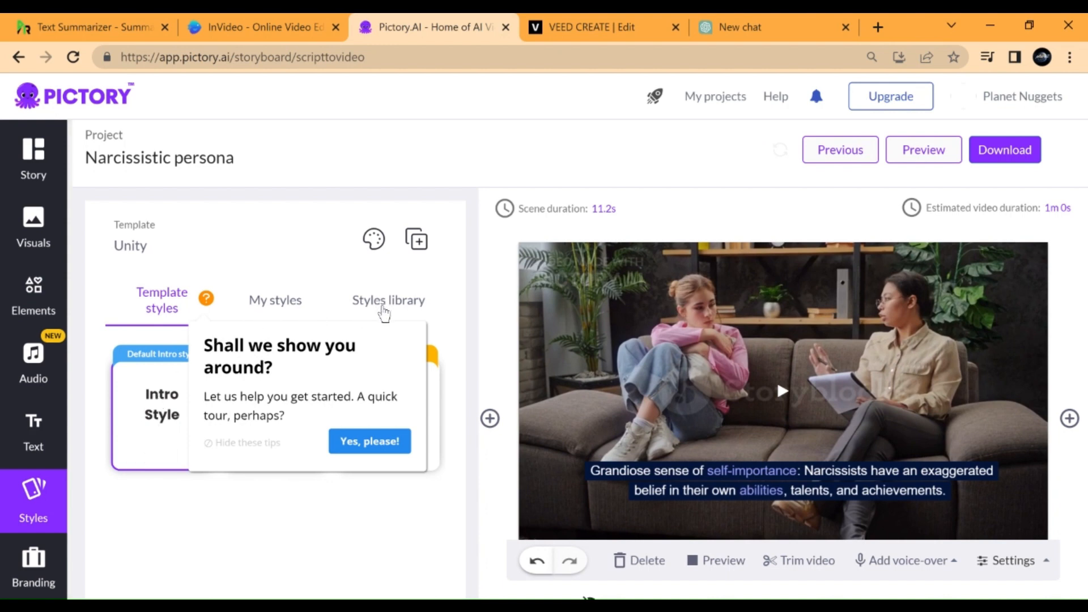
click(381, 309)
scroll(304, 507, down, 4)
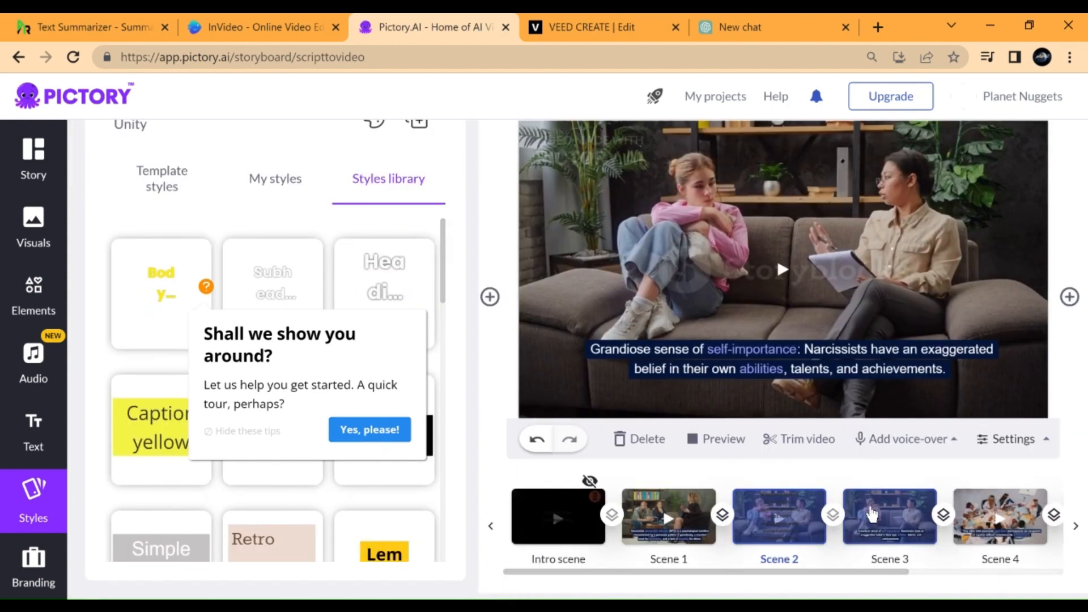
scroll(972, 203, up, 4)
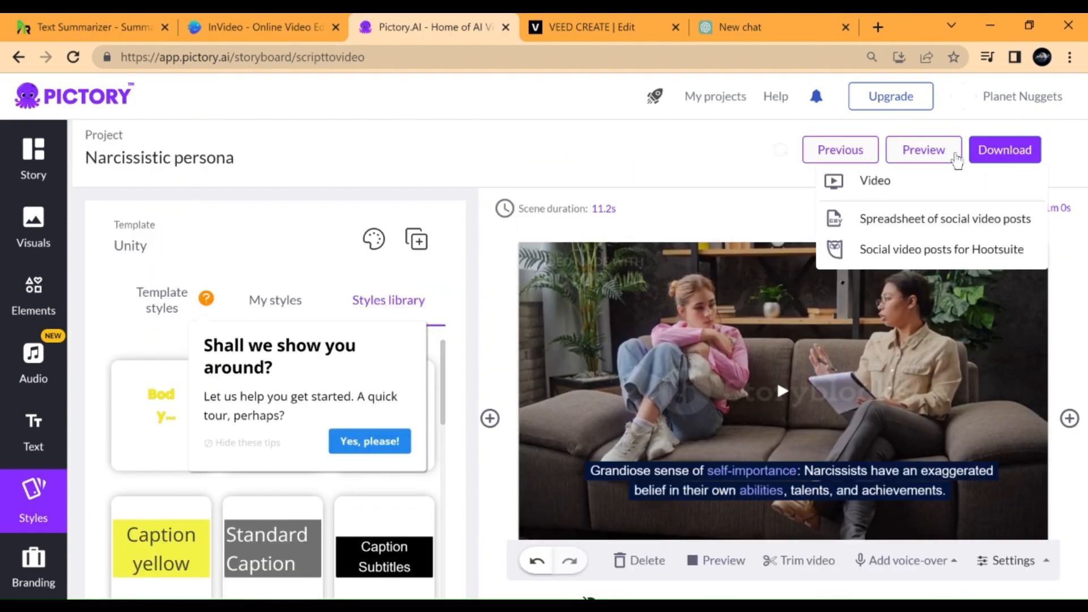
mouse_move(987, 159)
click(906, 258)
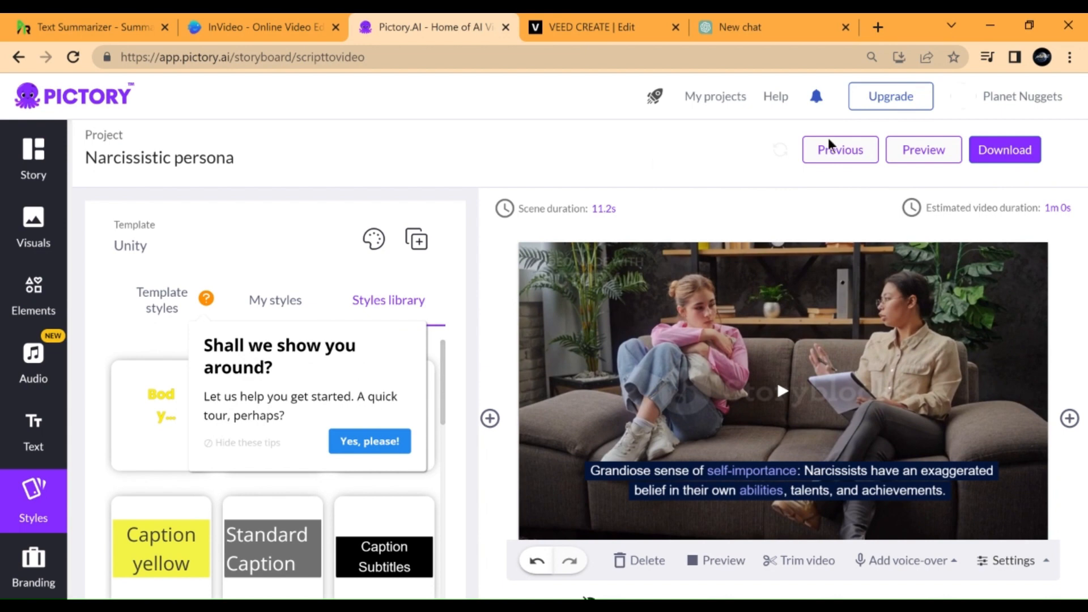
Step: Review Pictory's subscription plans, comparing the Standard, Premium and Enterprise prices and included features
click(872, 107)
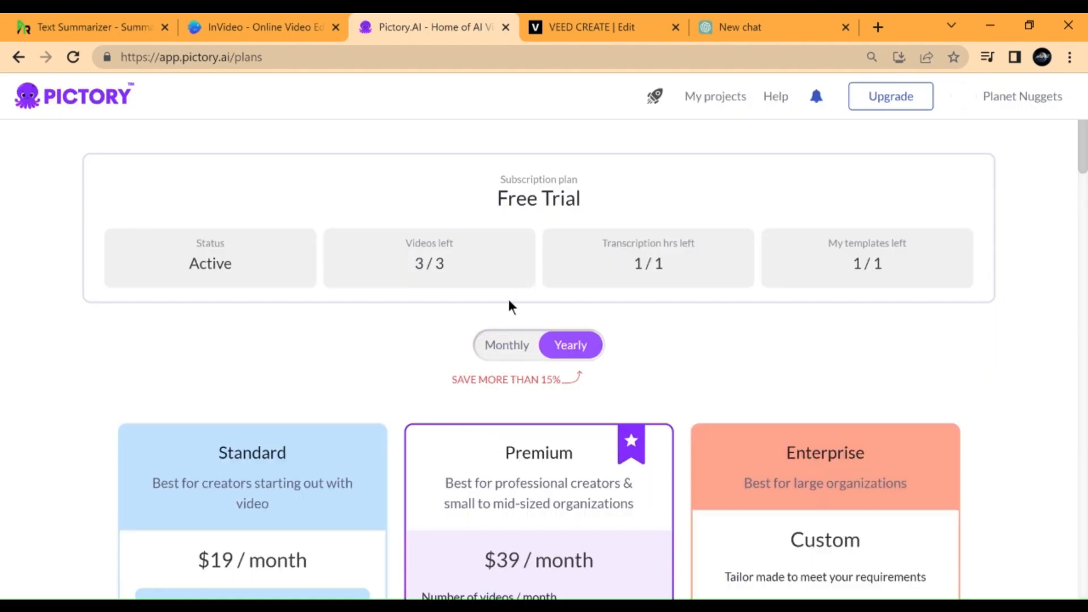
scroll(482, 357, down, 3)
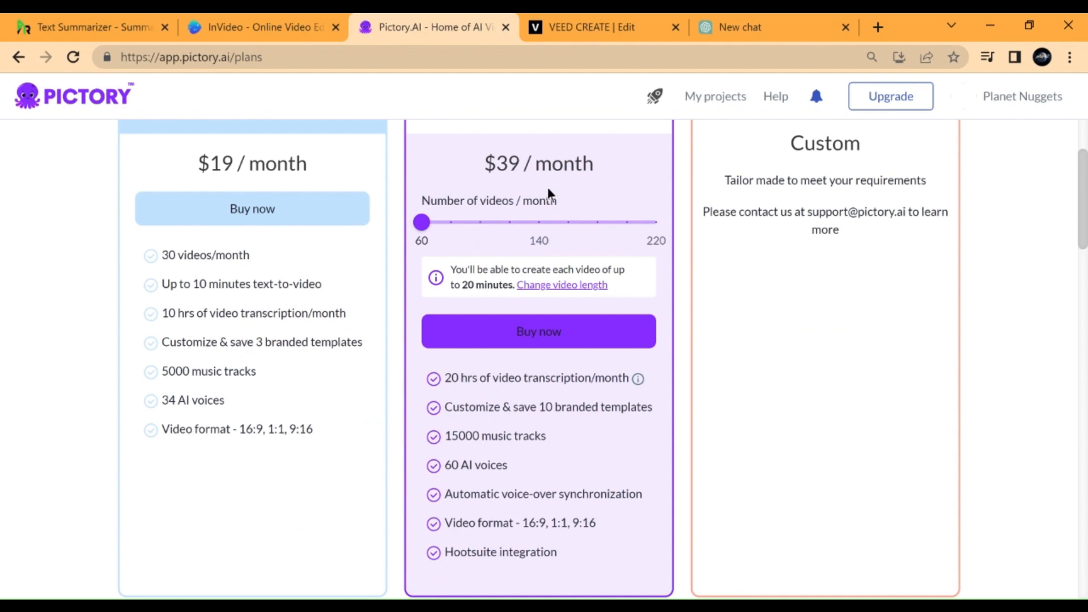
scroll(546, 311, up, 6)
scroll(547, 315, down, 11)
scroll(542, 313, up, 7)
scroll(227, 374, up, 7)
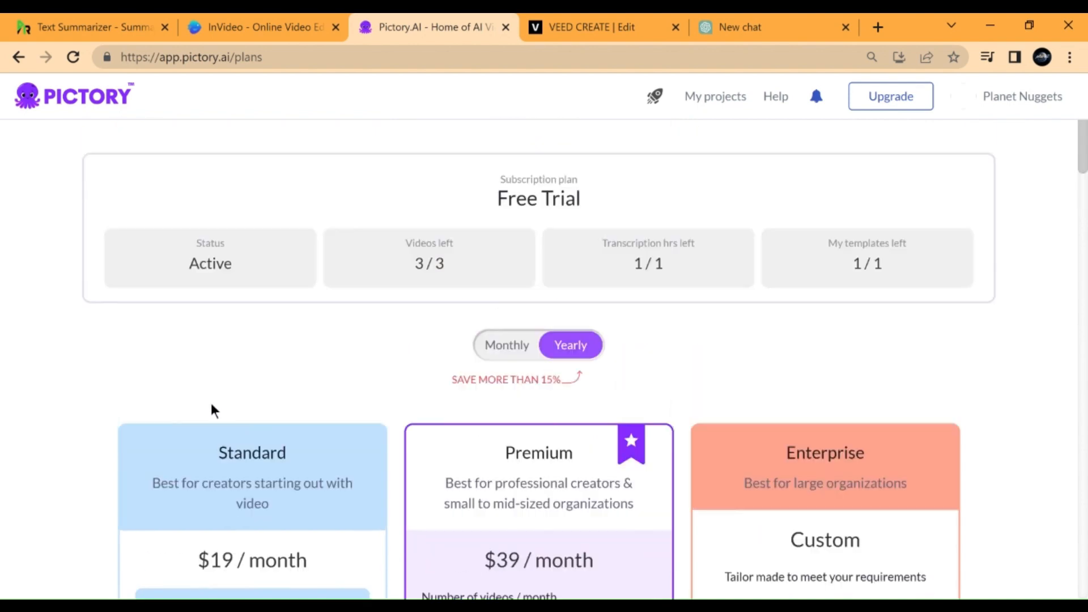
scroll(247, 471, down, 14)
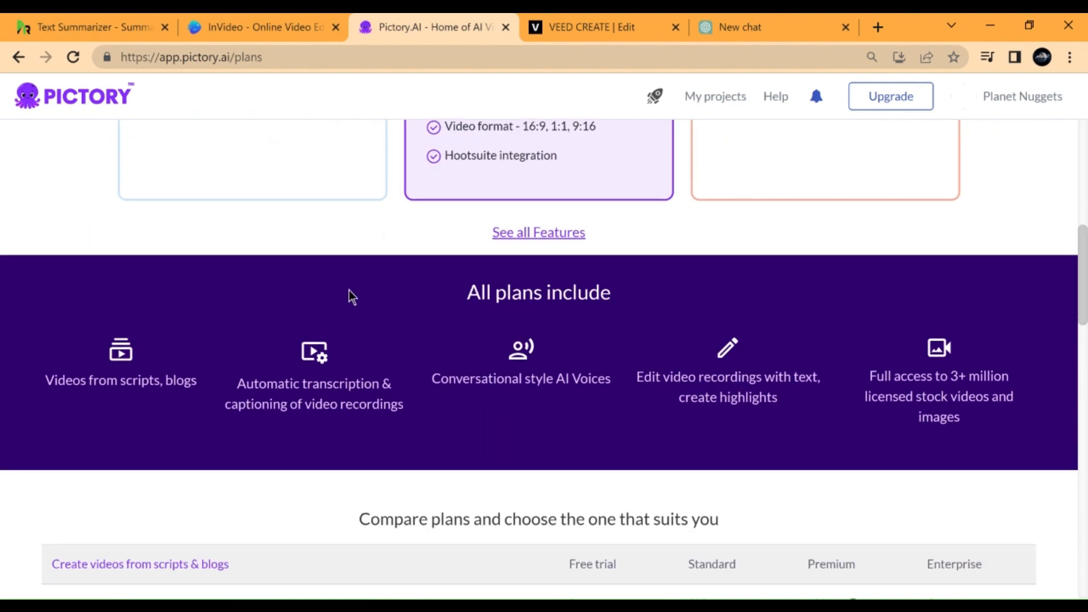
scroll(352, 296, up, 14)
scroll(516, 347, down, 14)
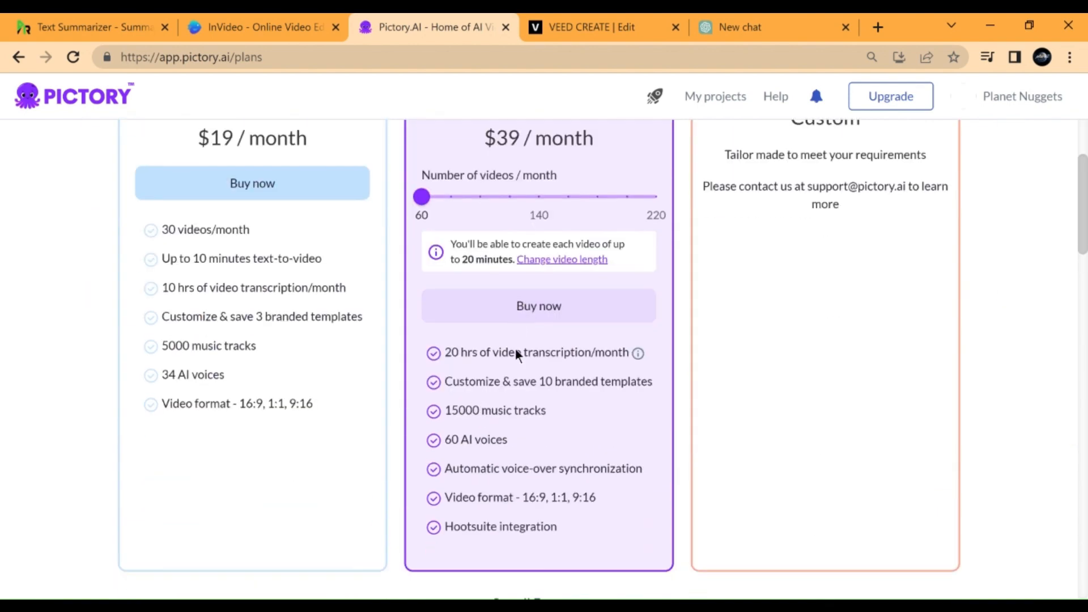
scroll(493, 145, up, 7)
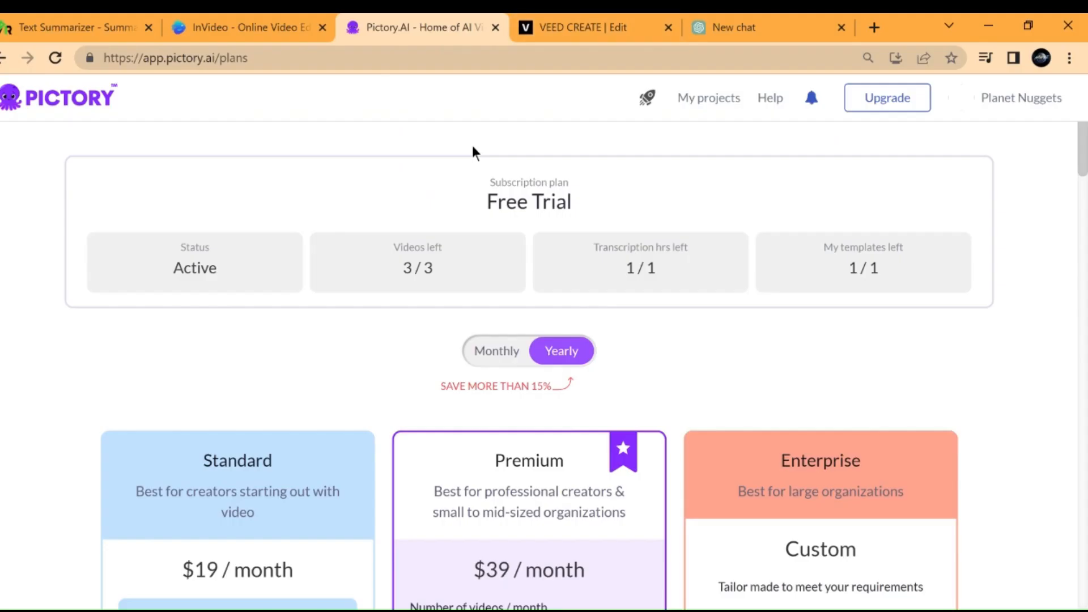
Step: Switch to VEED and make an audio-only recording in its recorder
click(609, 36)
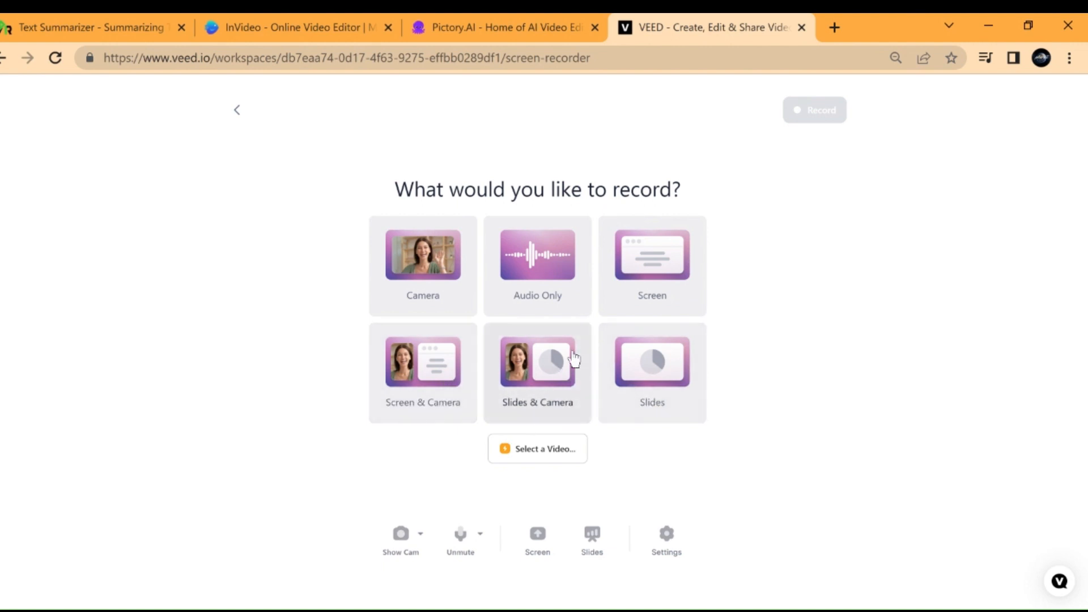
click(539, 271)
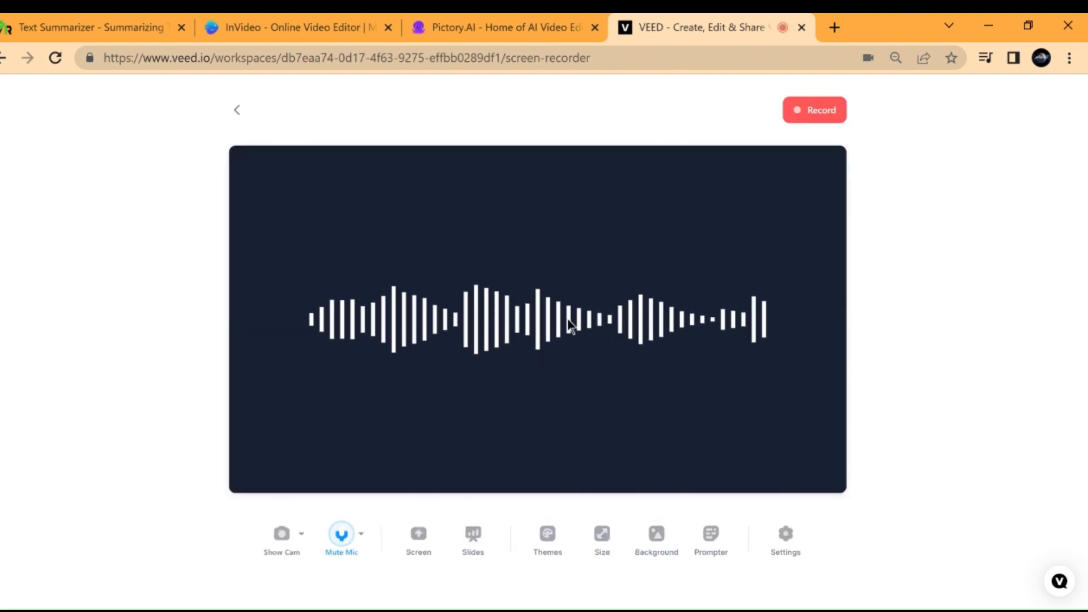
click(820, 110)
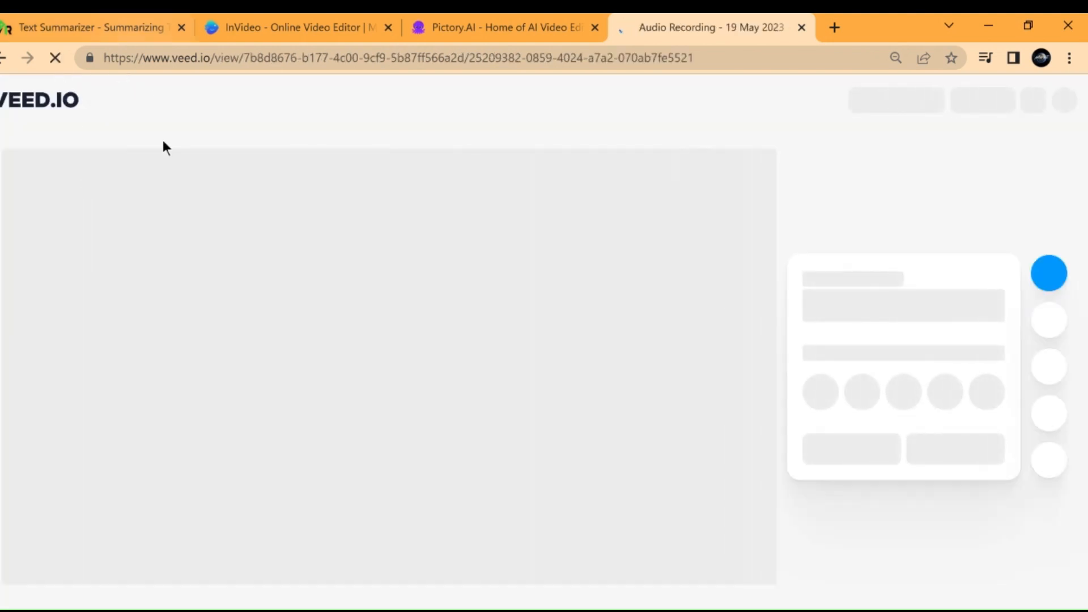
Step: Return to the recording options and set up a screen recording that shares the Pictory.AI browser tab with its audio
click(3, 58)
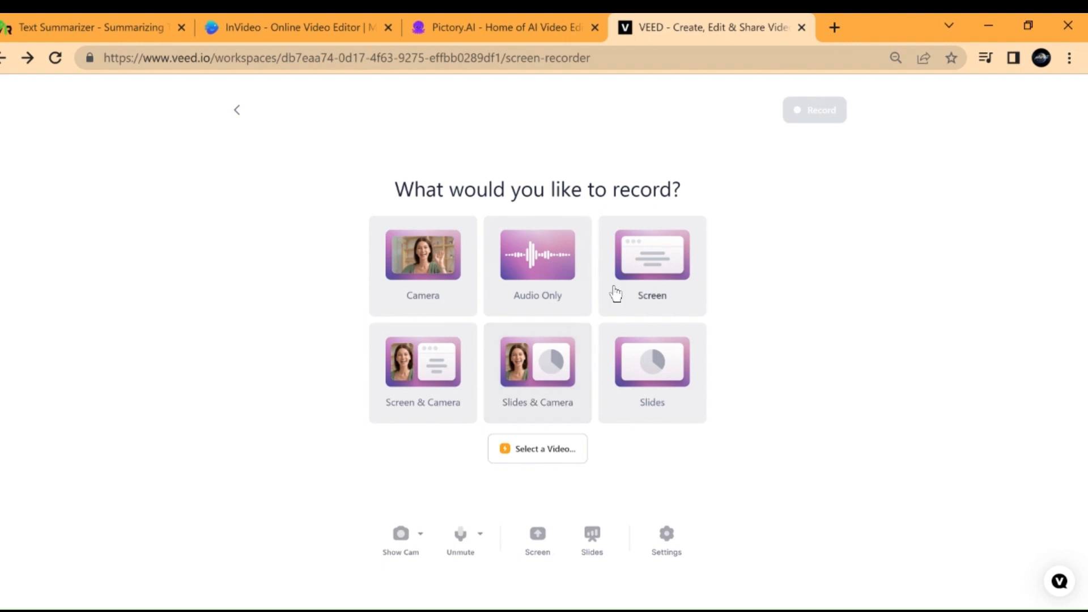
click(672, 265)
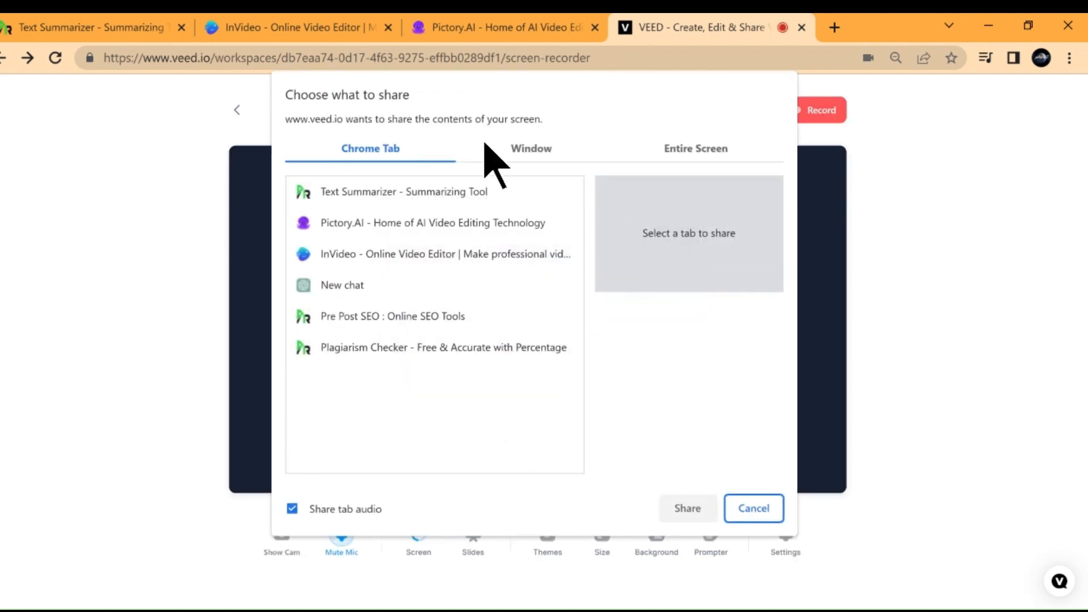
click(522, 147)
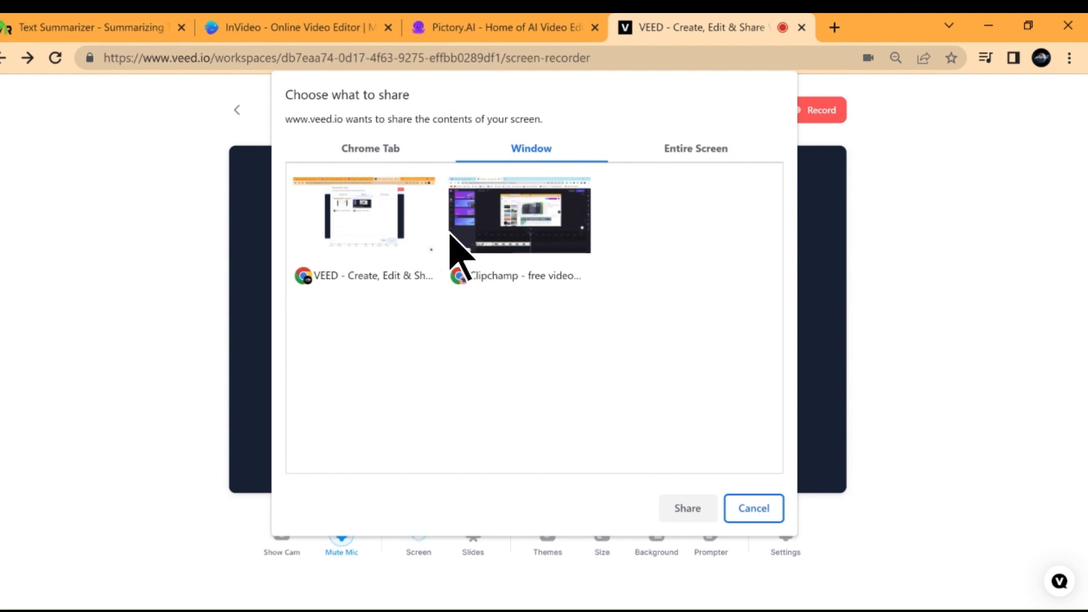
click(386, 150)
click(543, 152)
click(405, 154)
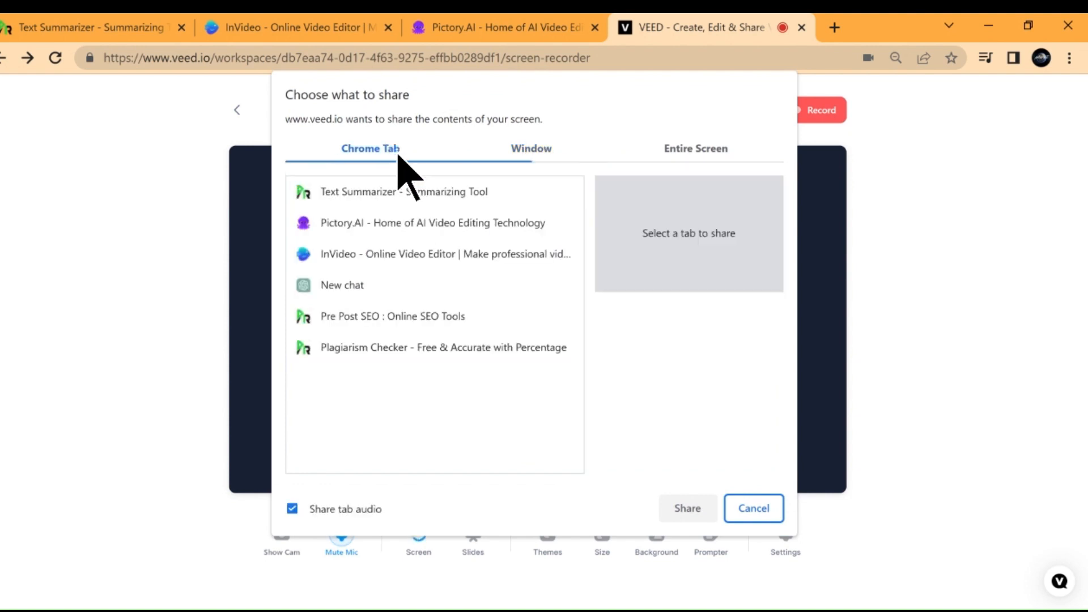
click(392, 234)
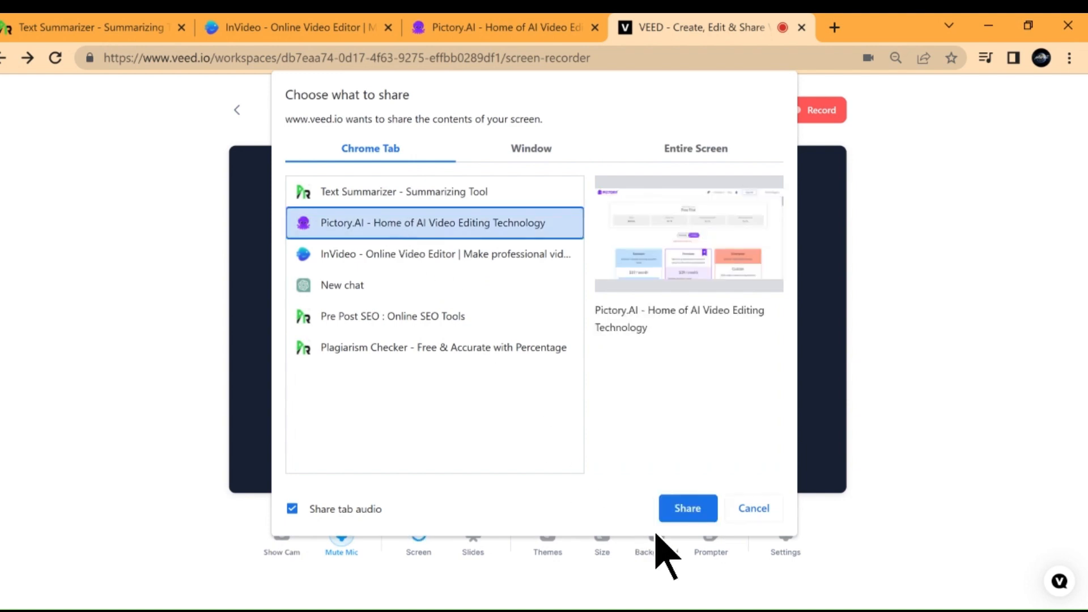
click(702, 513)
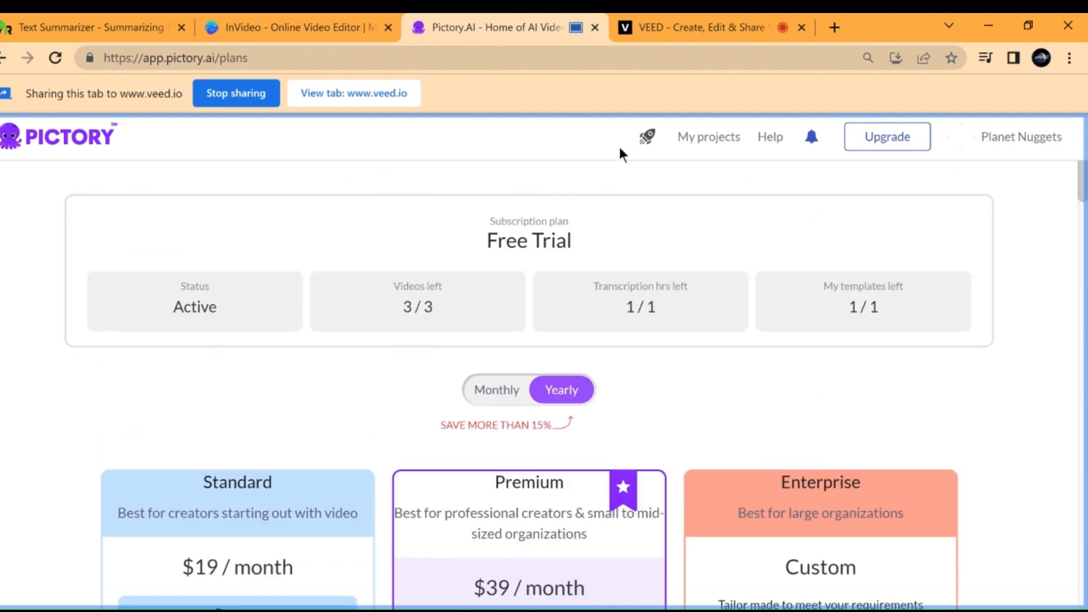
Step: Record the shared Pictory plans page for about 7 seconds and stop the recording
scroll(669, 256, down, 20)
scroll(663, 281, up, 20)
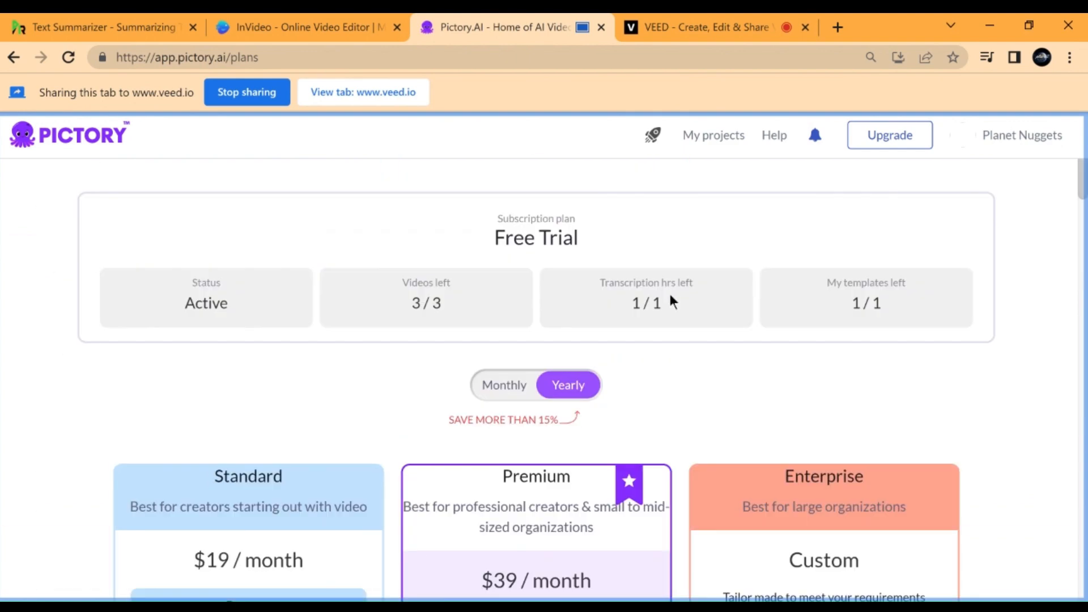
click(736, 27)
click(856, 154)
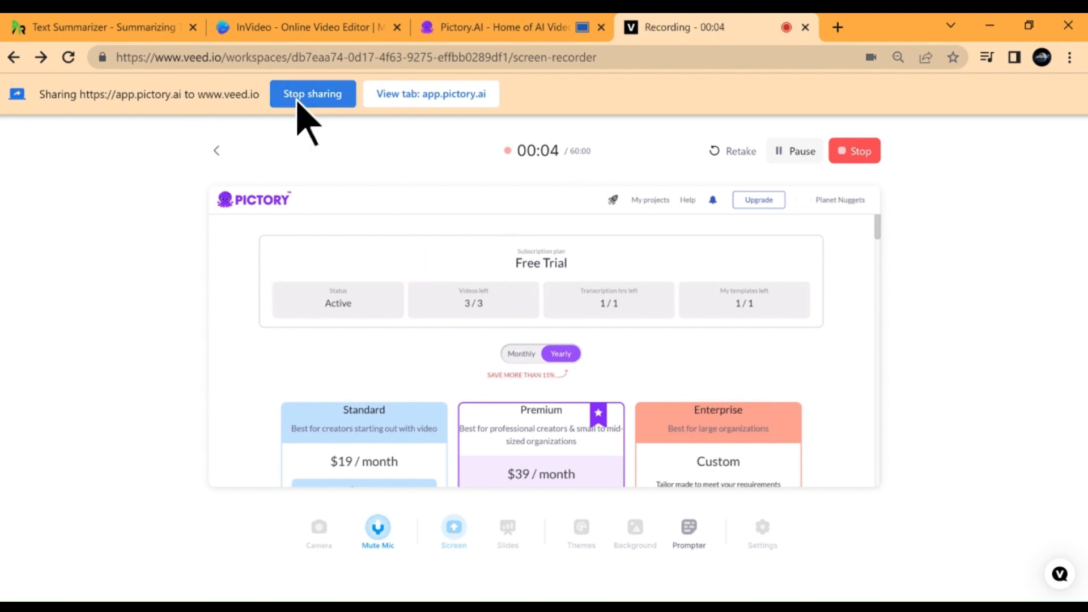
click(860, 154)
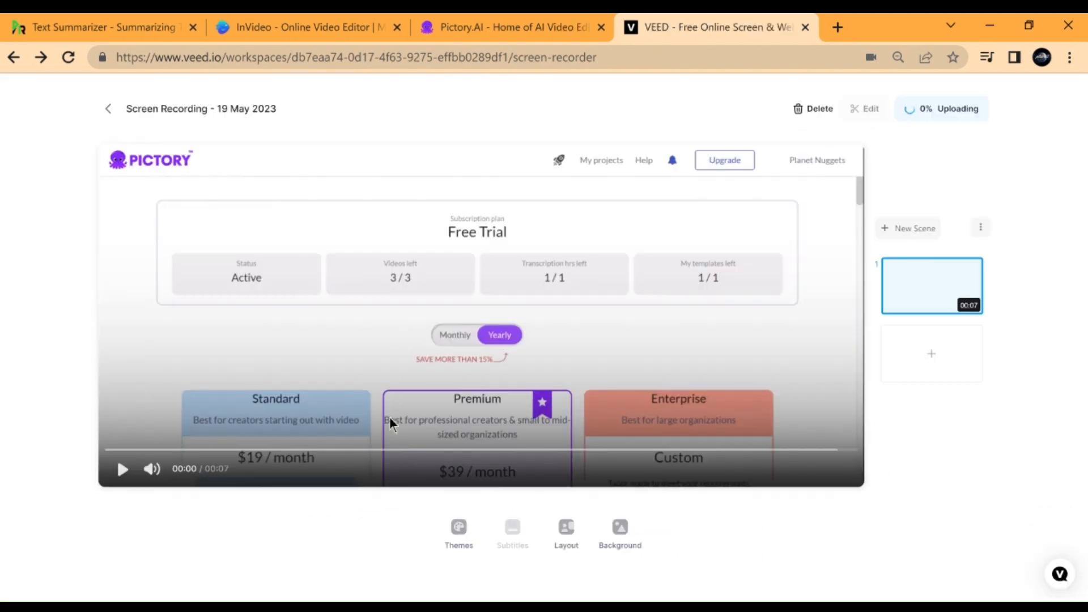
Step: Play back the screen recording and finish it to start rendering
click(116, 469)
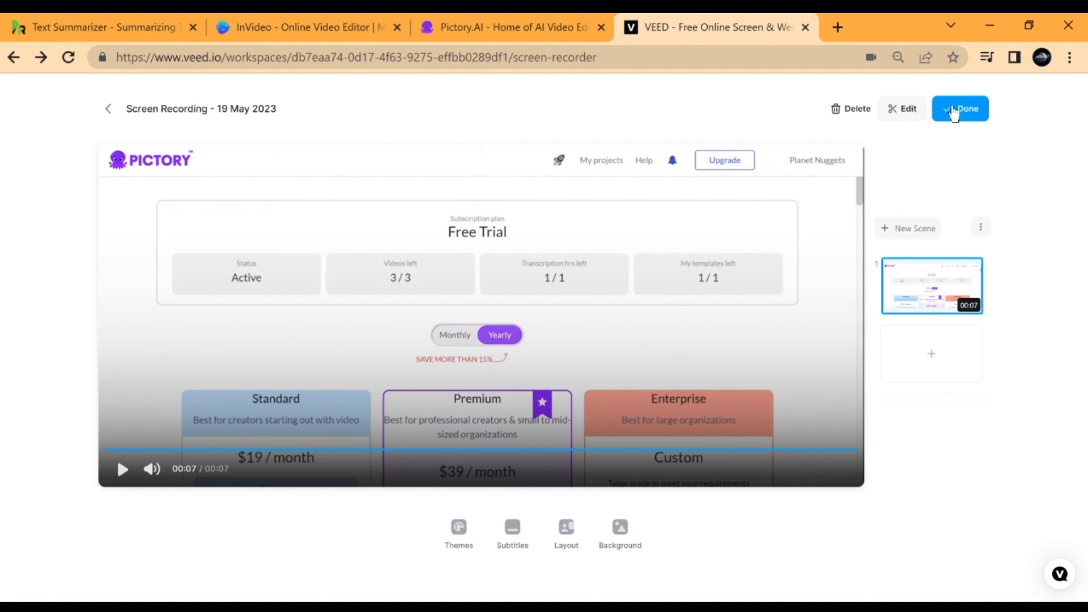
click(954, 112)
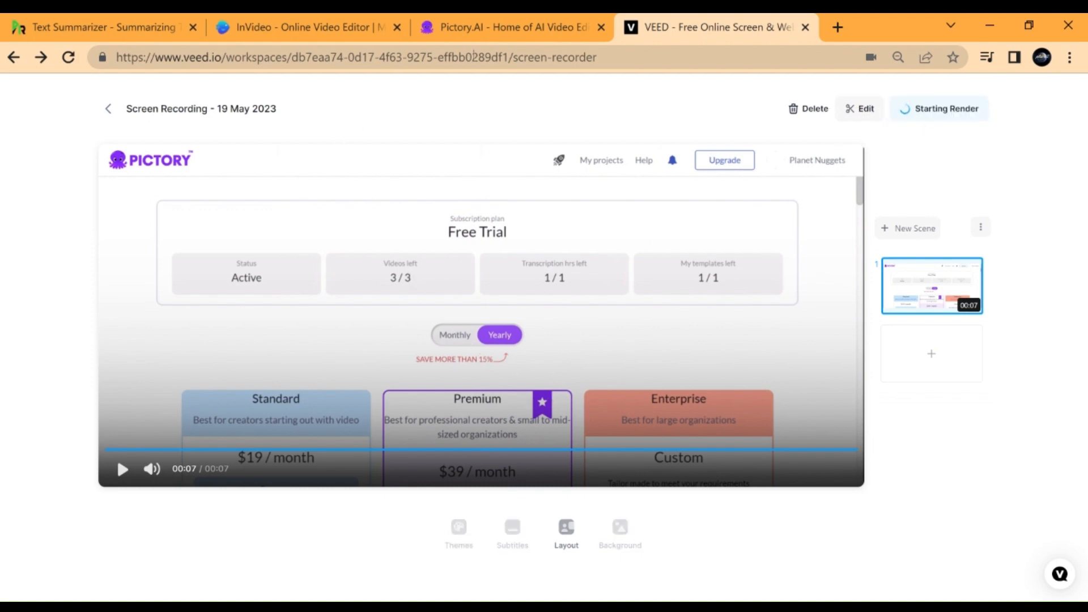
click(536, 28)
key(ctrl+Tab)
Step: Go back to the VEED home page, reload it, and open the draft video "Project Name" for editing
click(13, 57)
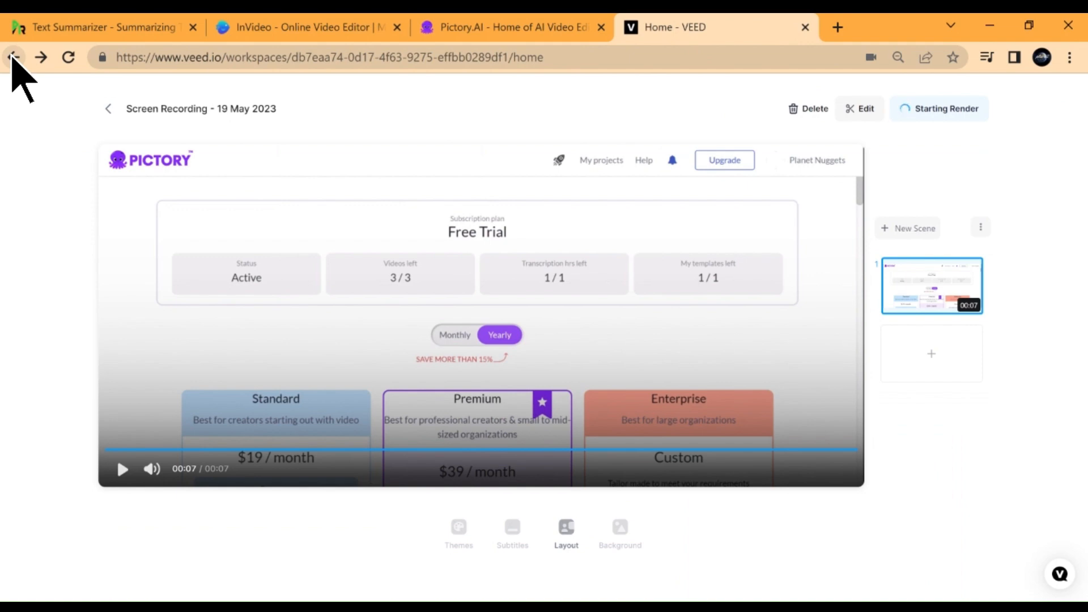
click(14, 57)
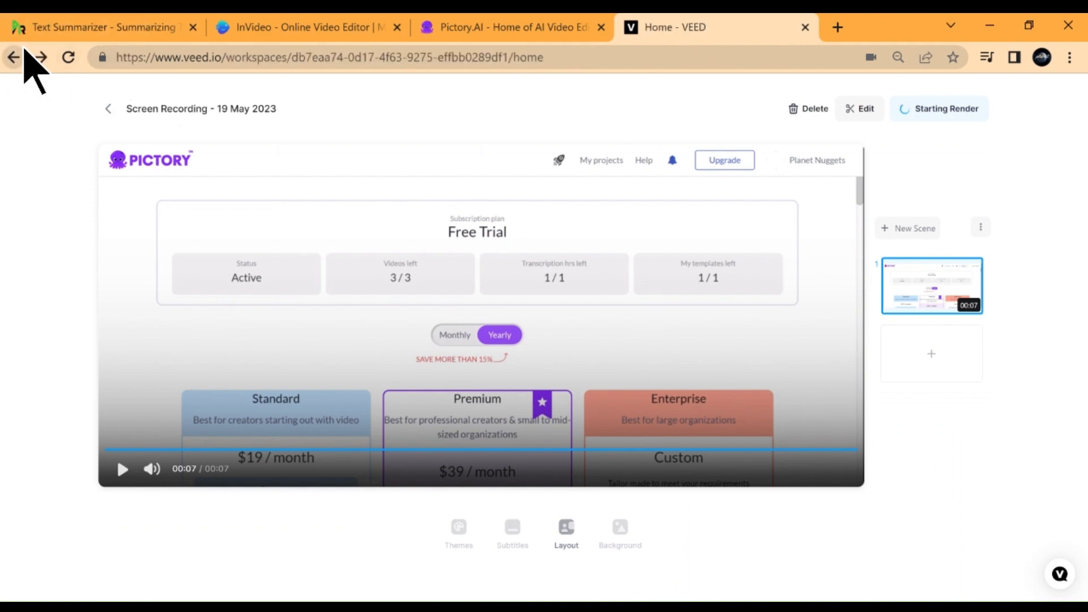
click(14, 57)
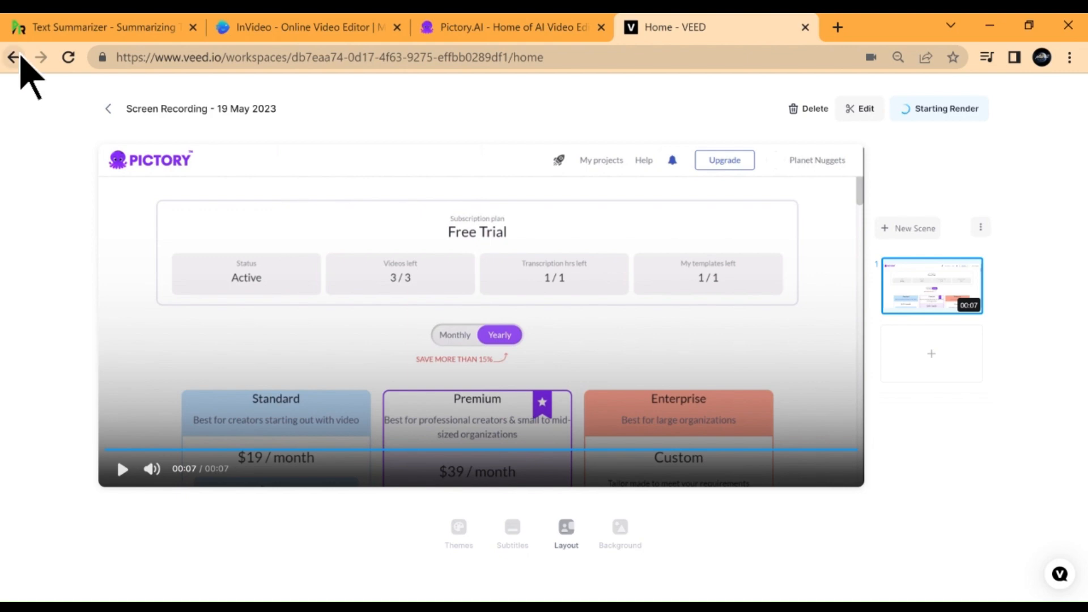
click(13, 57)
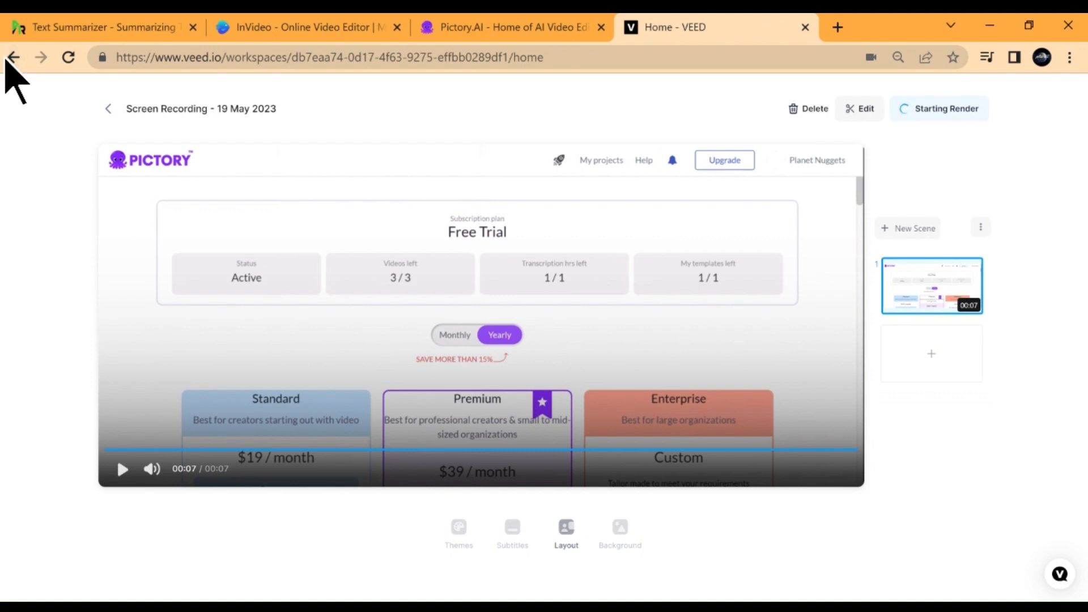
click(12, 57)
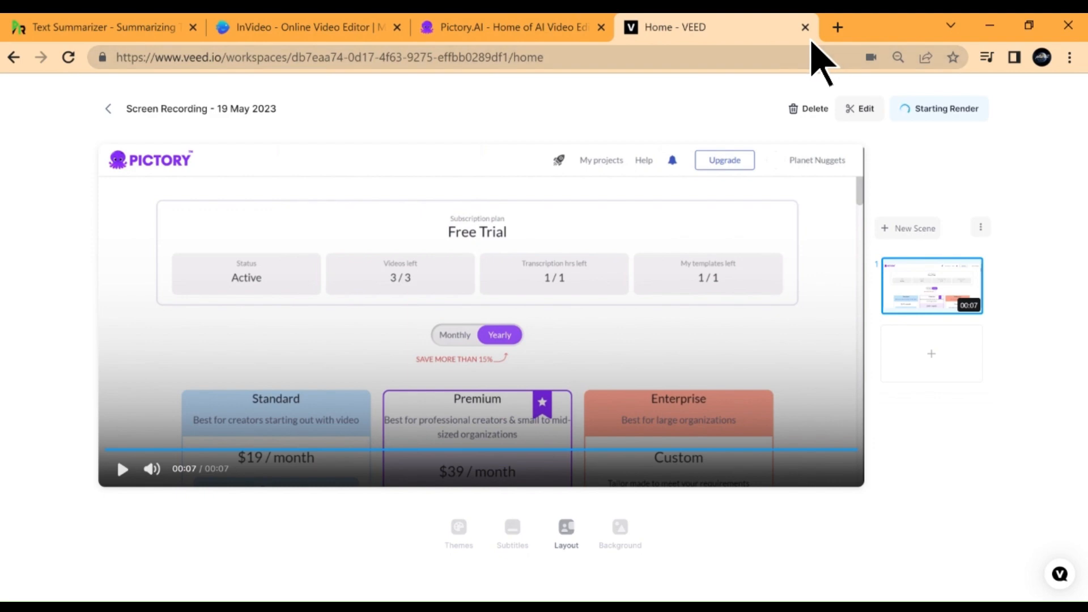
click(63, 54)
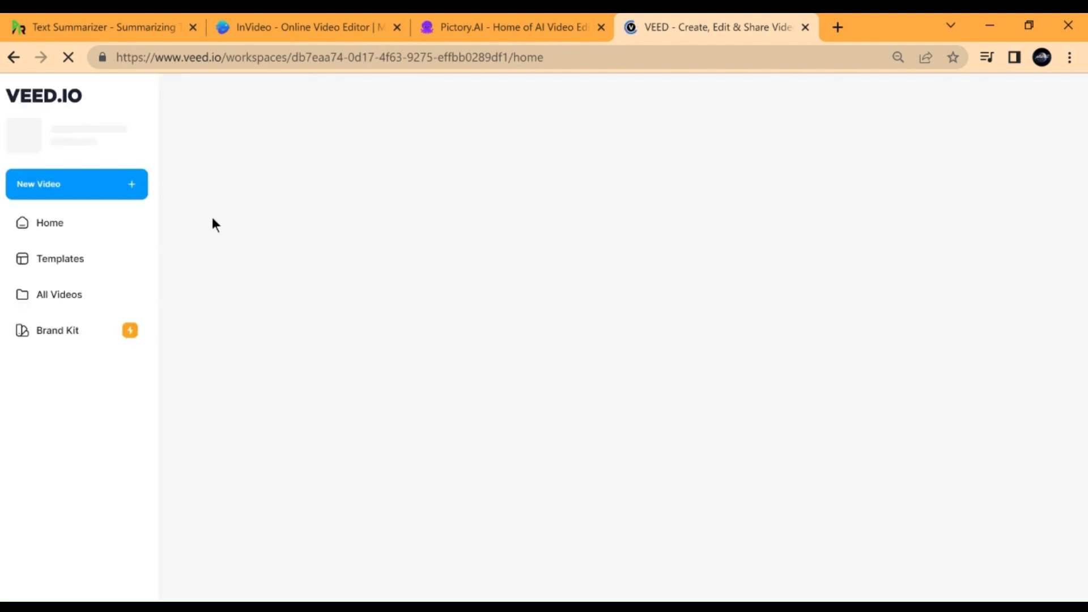
mouse_move(305, 342)
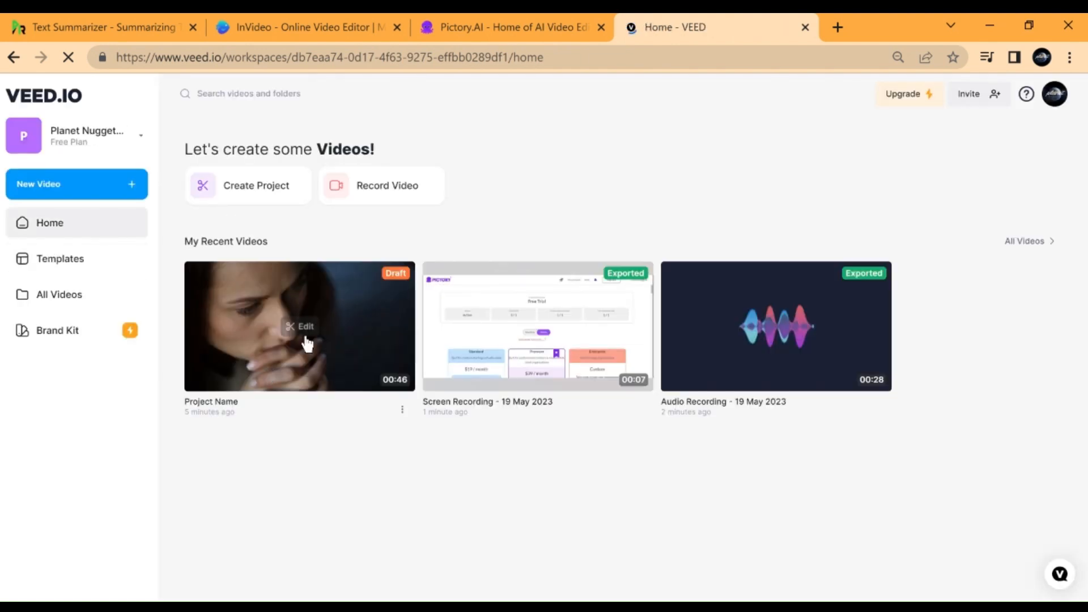
click(283, 234)
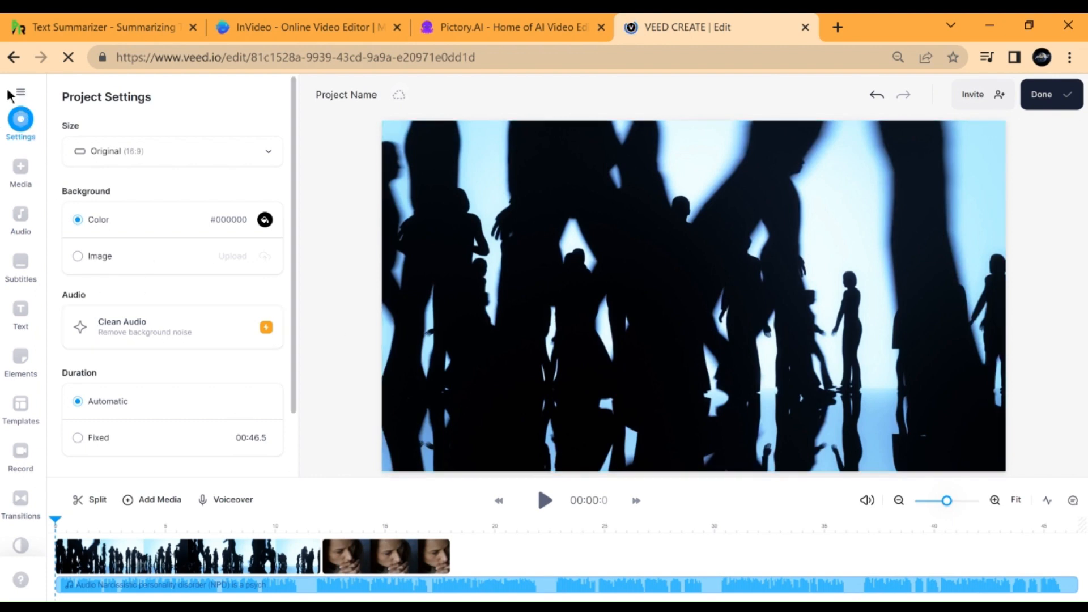
Step: Delete both video clips from the timeline, keeping only the narration audio track
click(244, 553)
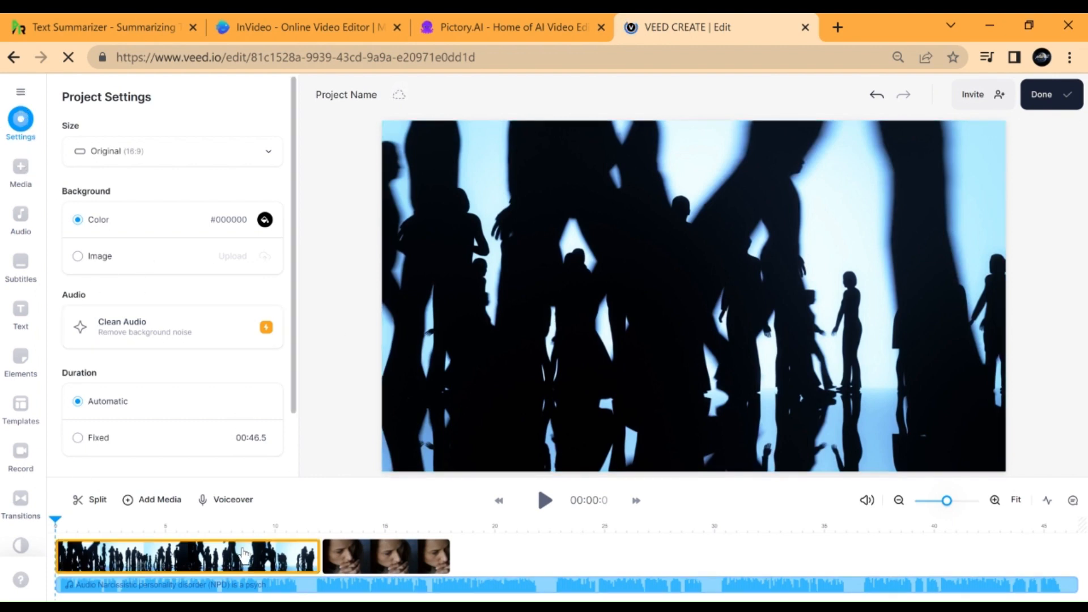
key(Delete)
click(401, 556)
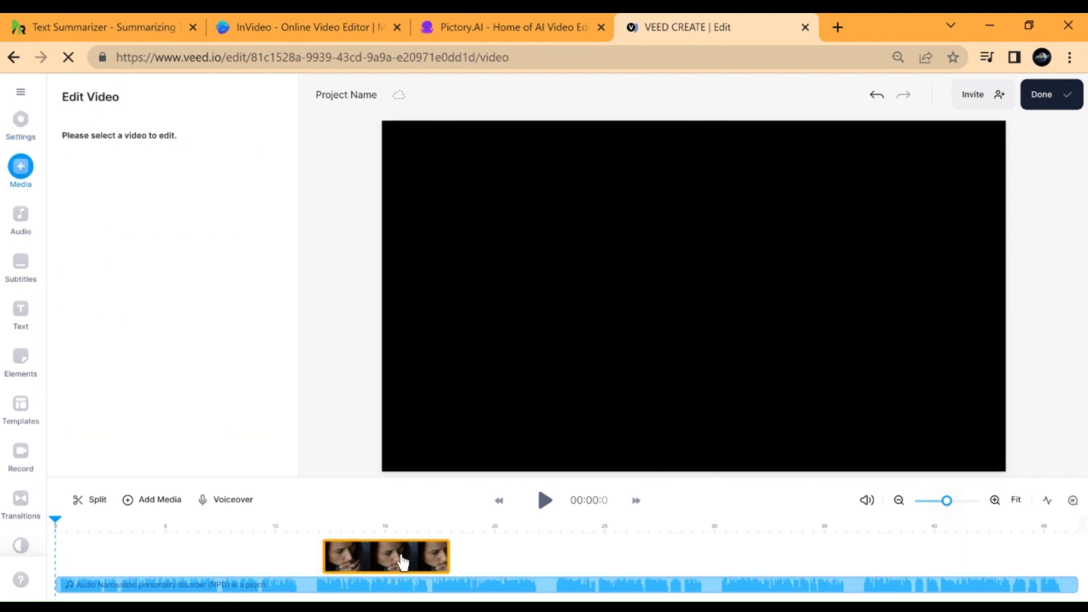
key(Delete)
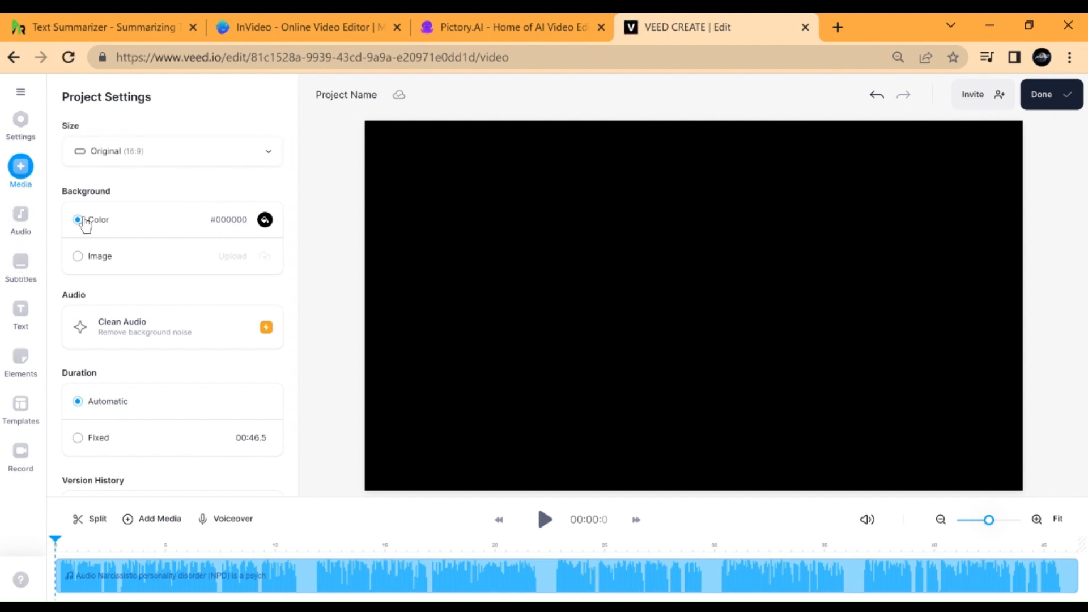
Step: Try out Text to Speech with the English (US) voice Guy by pasting the narcissism text, and leave without adding it to the project
click(228, 519)
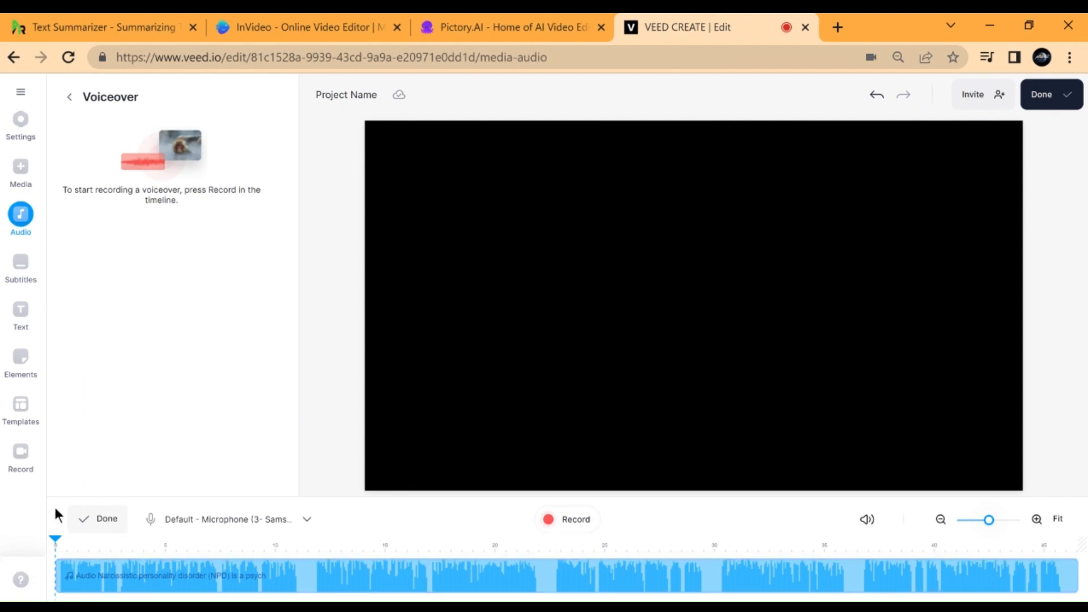
click(71, 100)
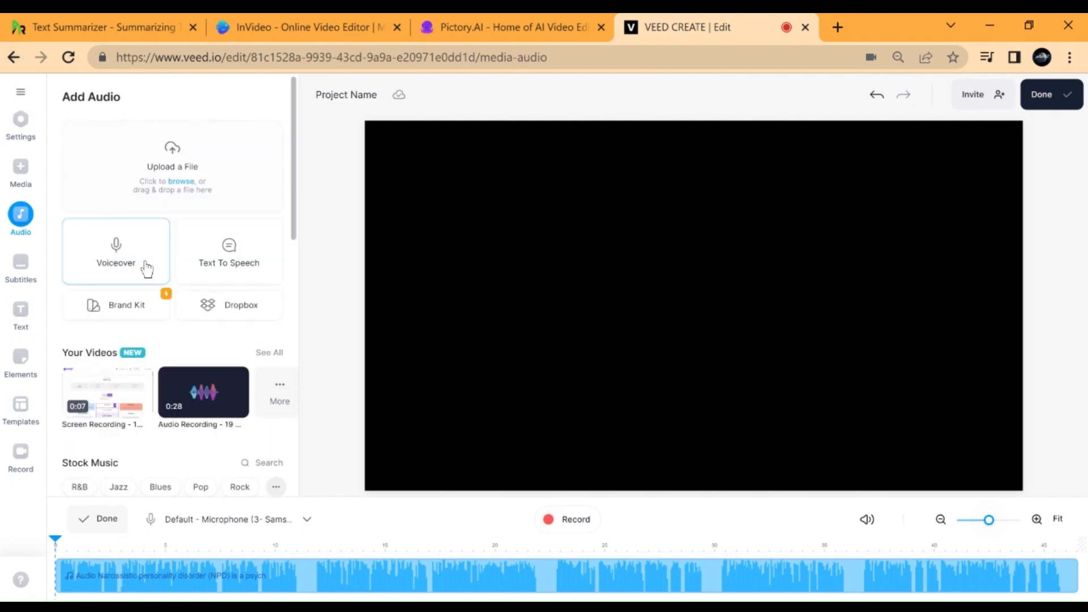
click(243, 267)
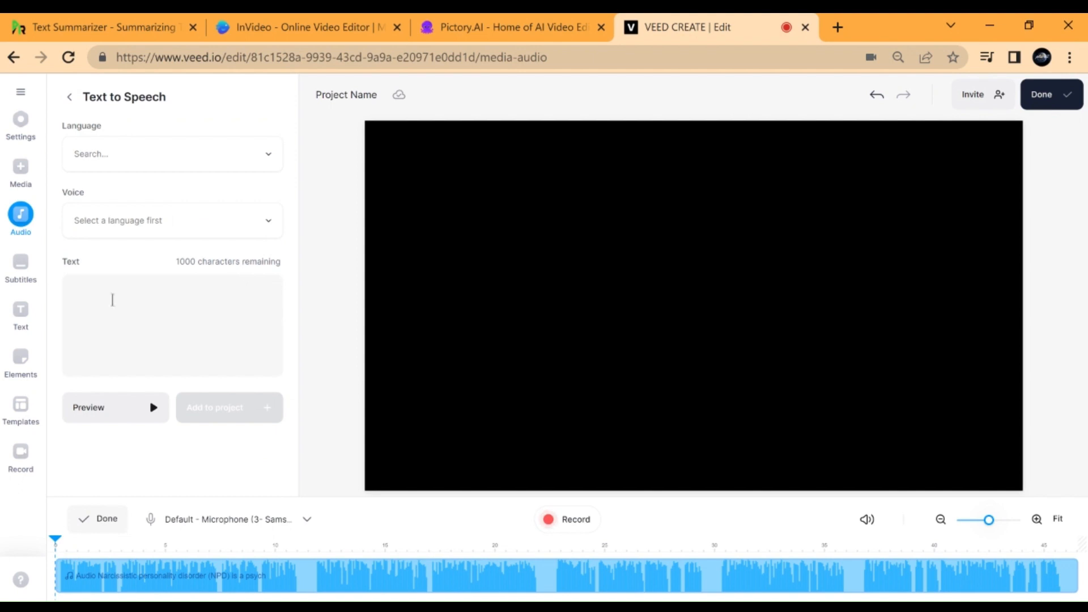
click(109, 303)
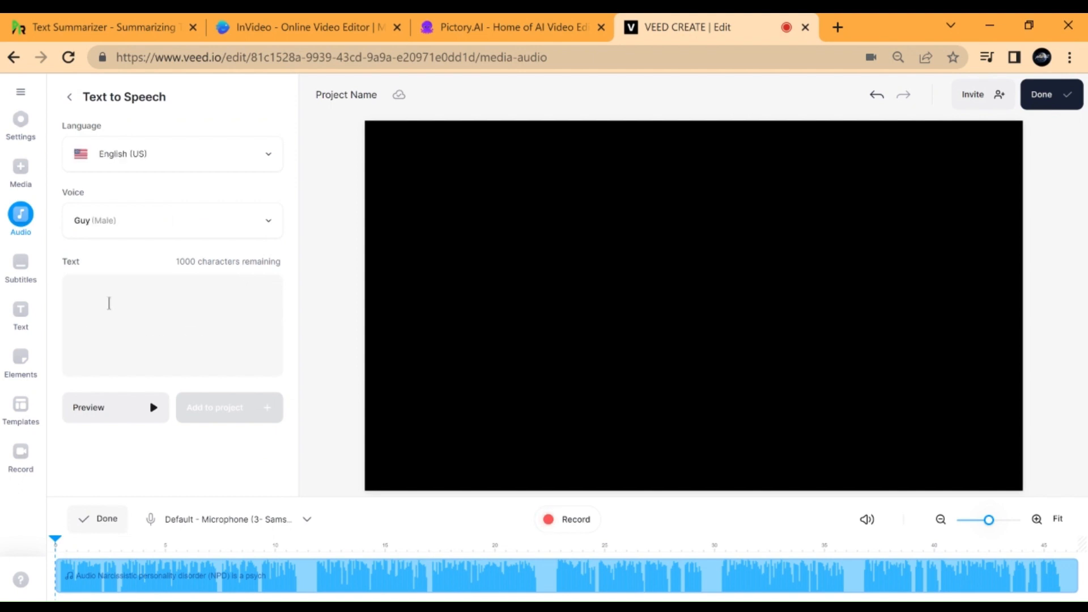
key(ctrl+v)
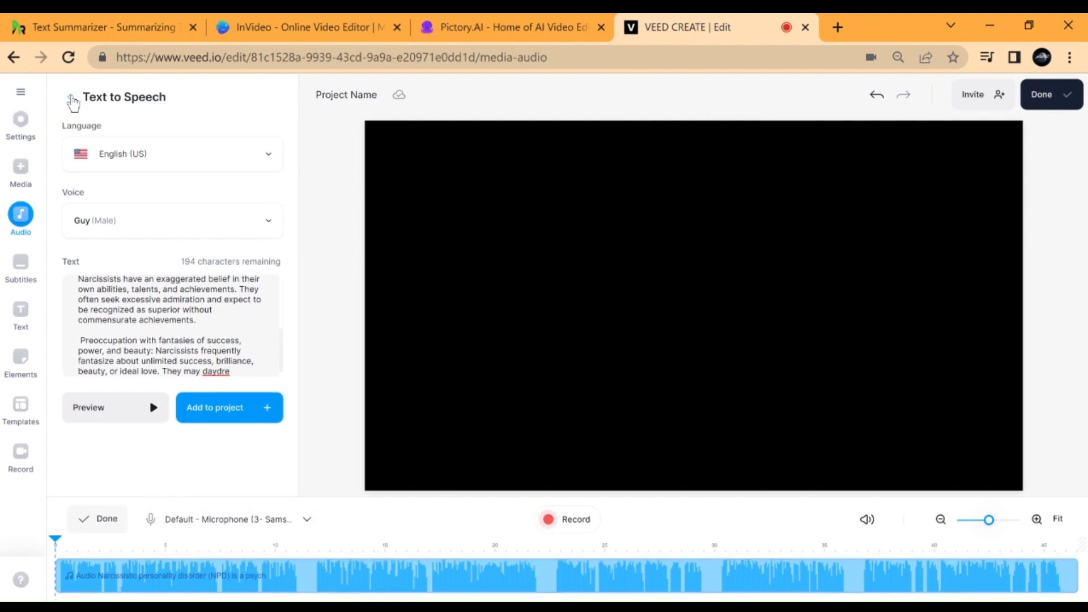
click(69, 98)
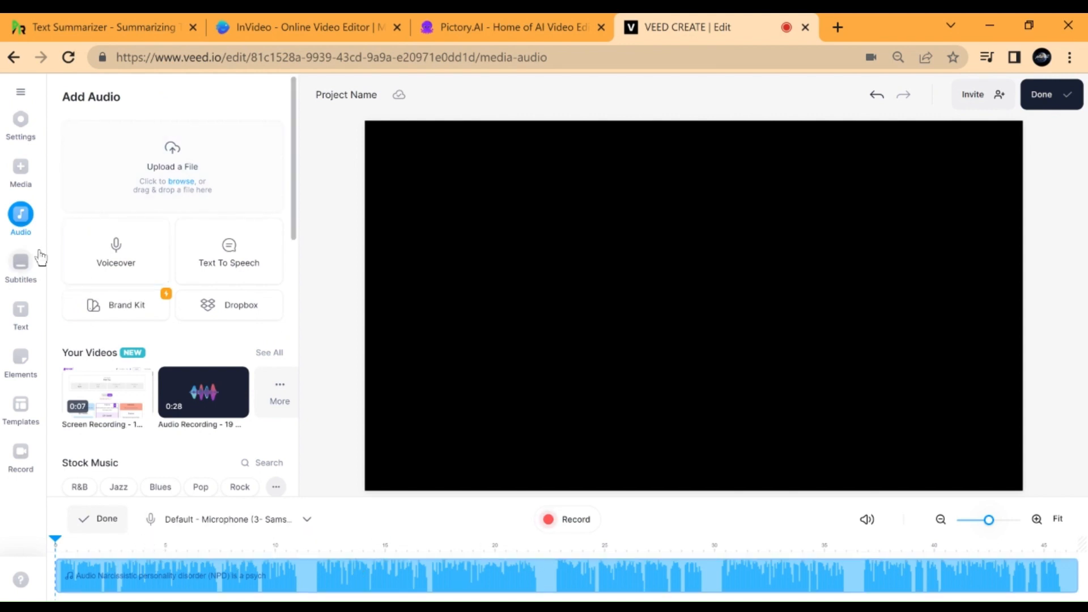
Step: End voiceover mode, add the 12-second crowd silhouettes stock video at the timeline start, and trim it to about 5 seconds
click(17, 169)
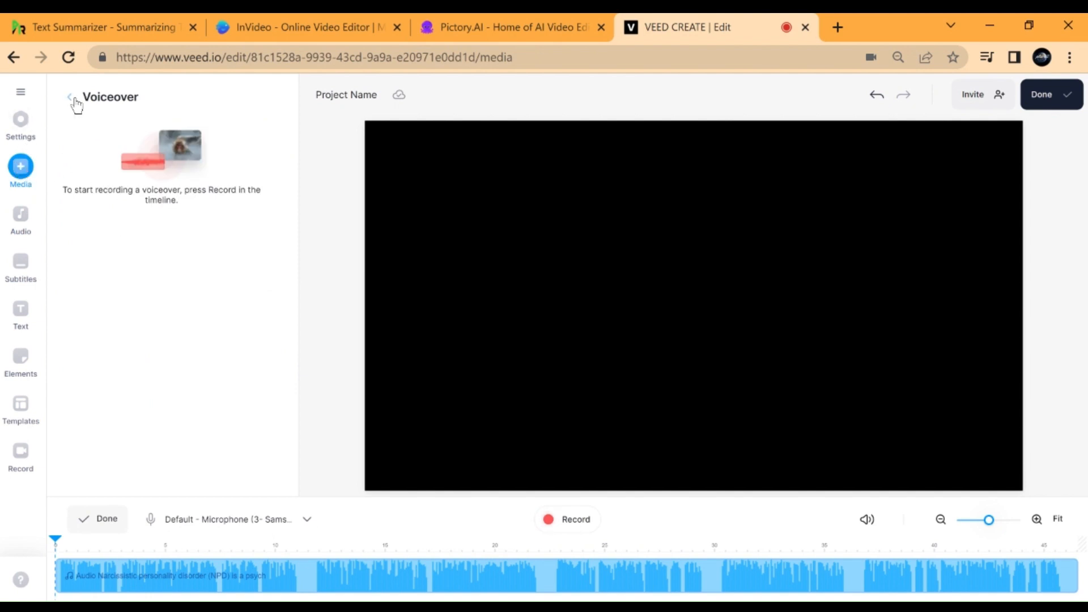
click(102, 519)
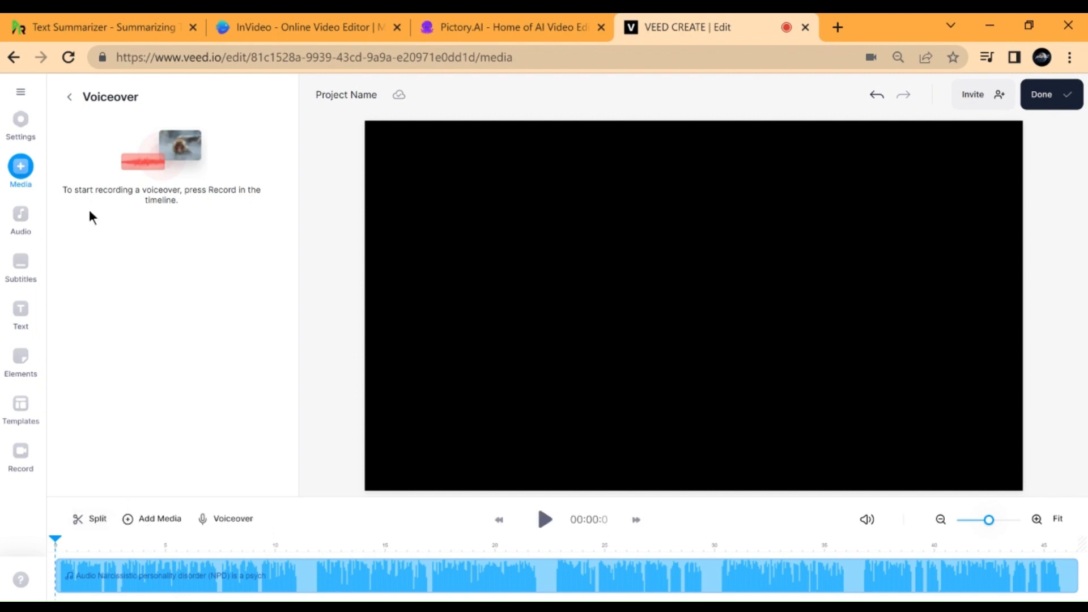
click(69, 98)
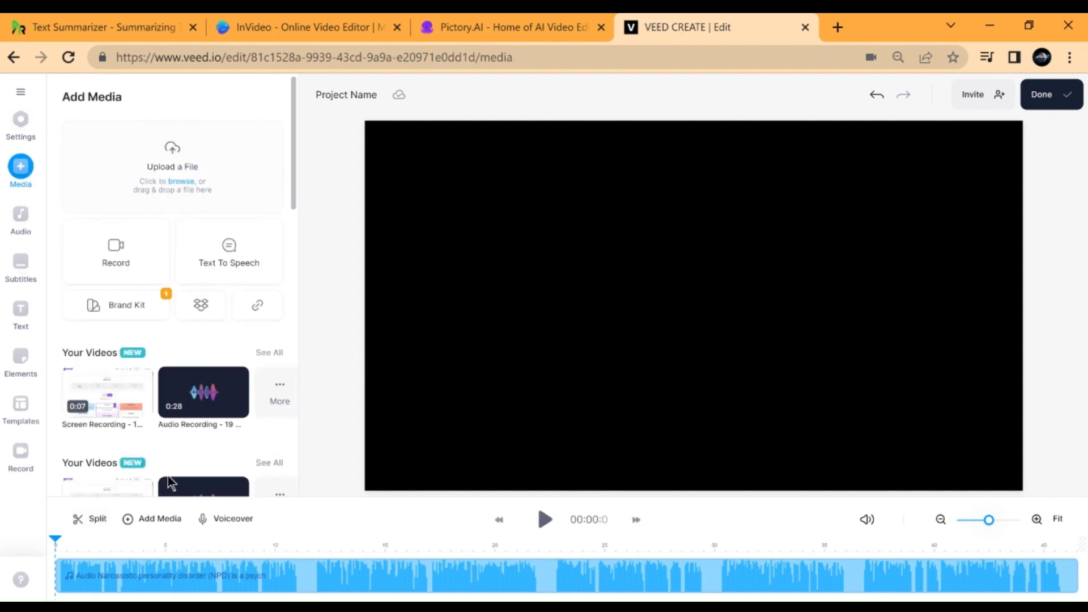
scroll(139, 418, down, 5)
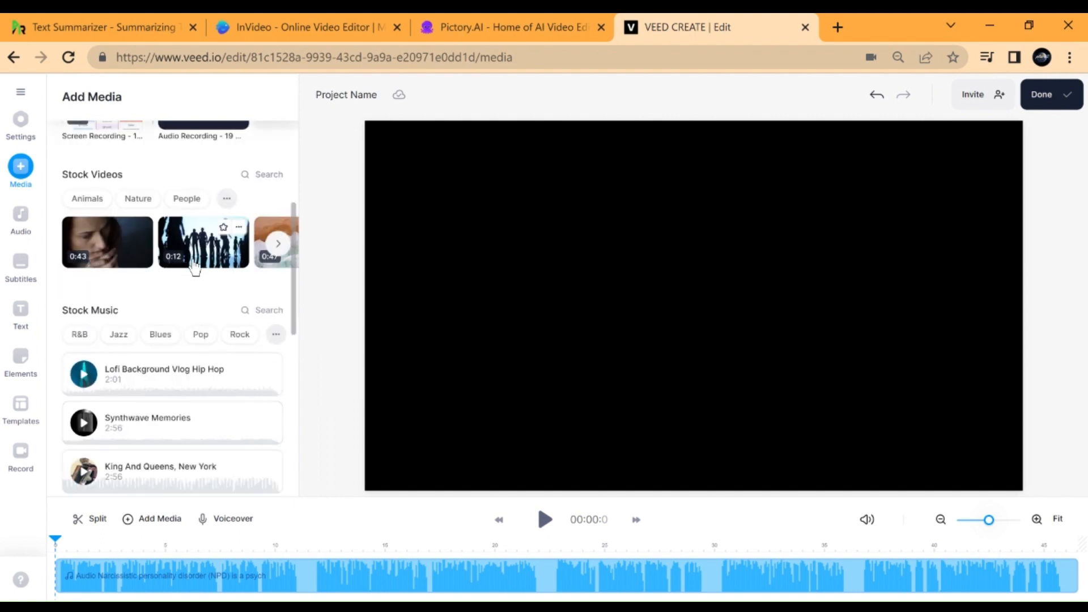
drag(195, 266, 468, 412)
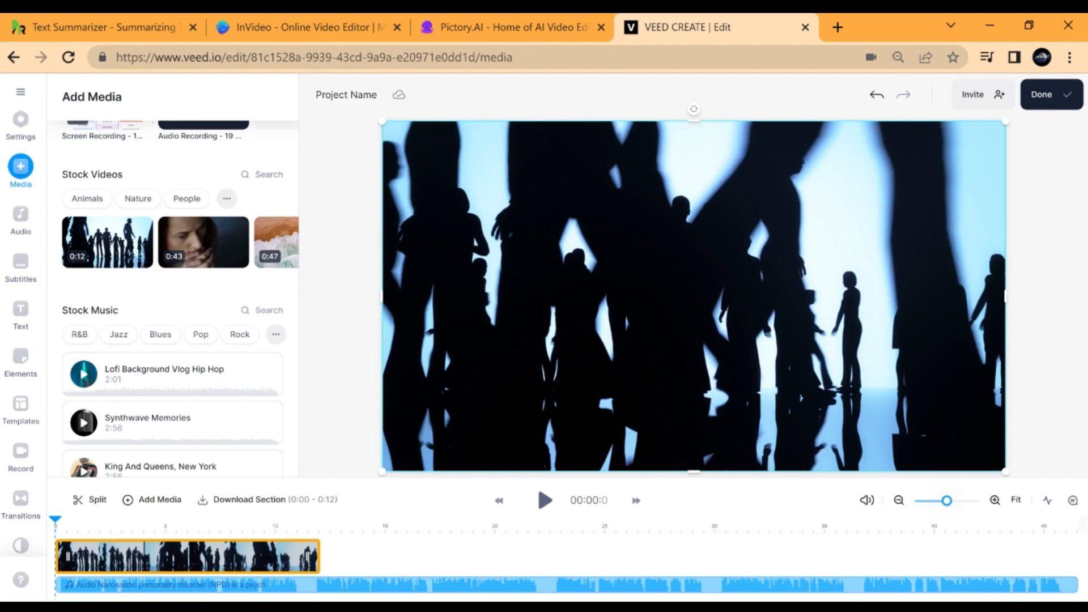
drag(318, 557, 177, 558)
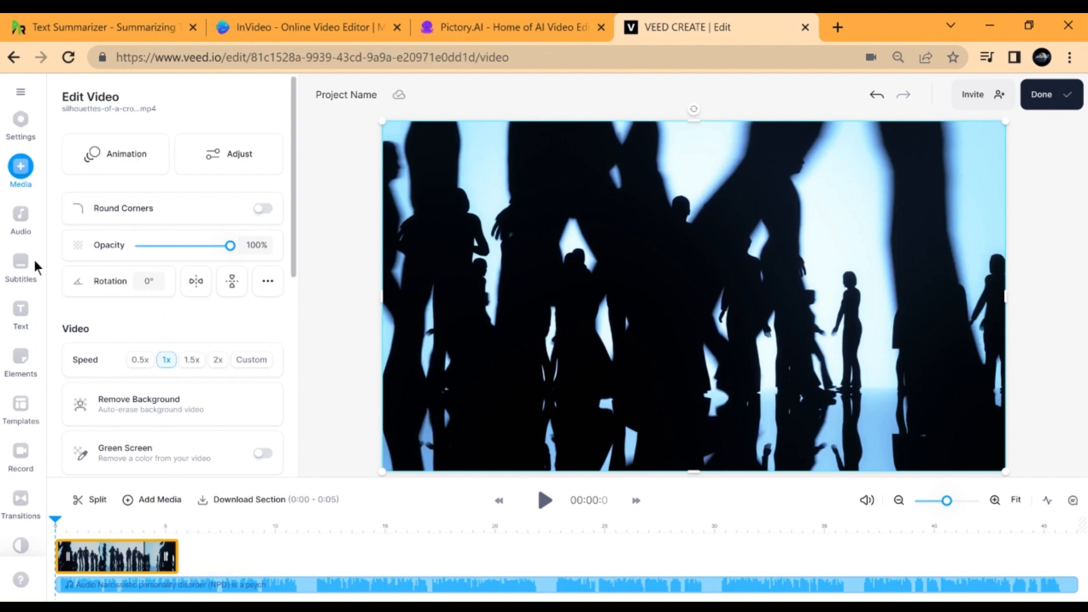
Step: Place the 43-second stock video of the worried woman directly after the silhouettes clip and trim it to about 5 seconds
click(21, 167)
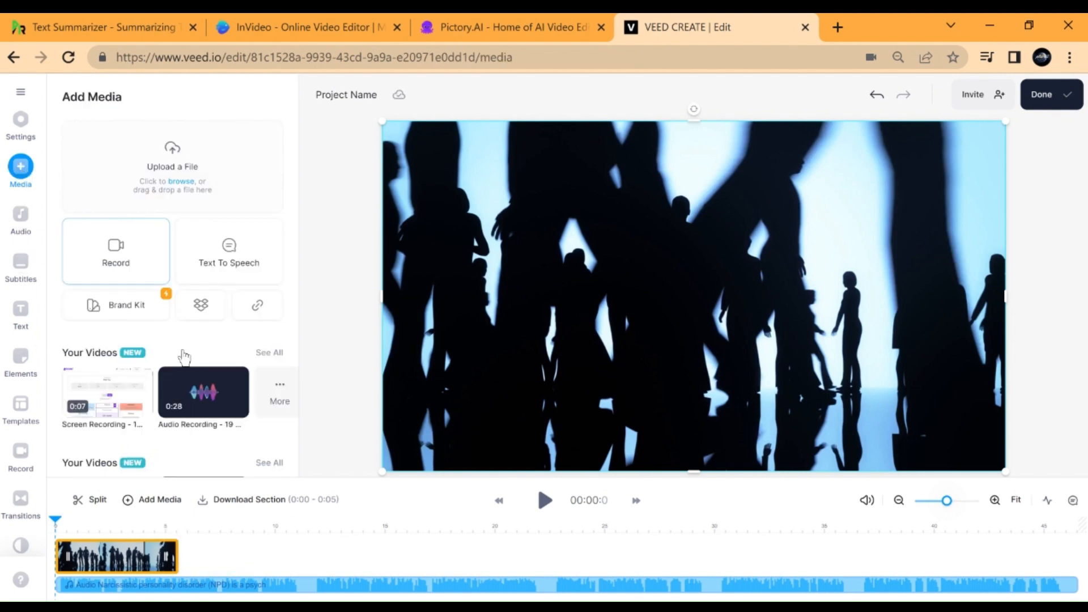
scroll(192, 313, down, 5)
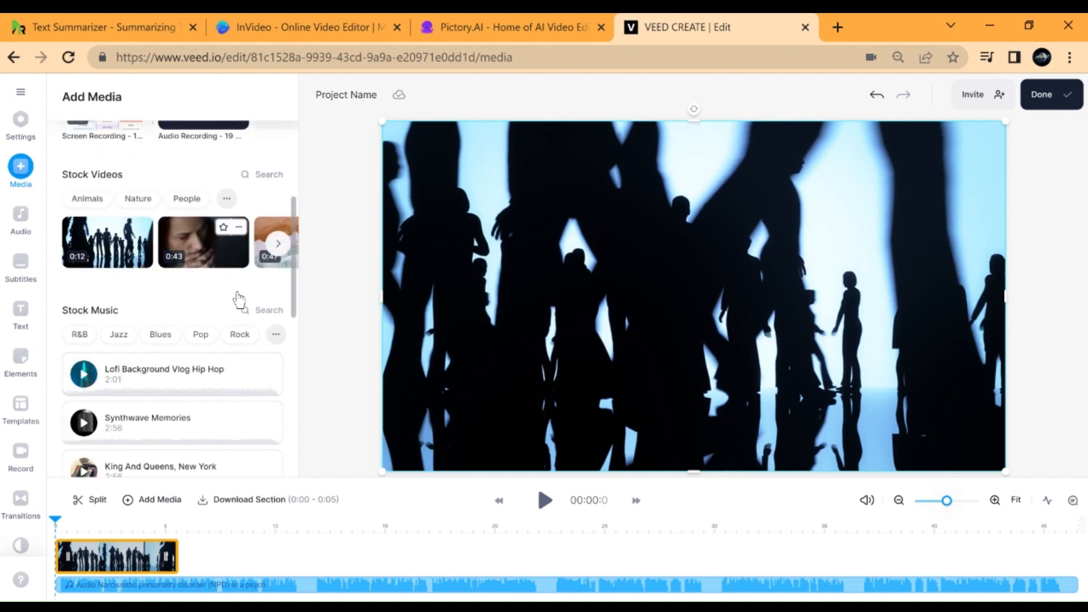
drag(238, 293, 167, 518)
click(177, 522)
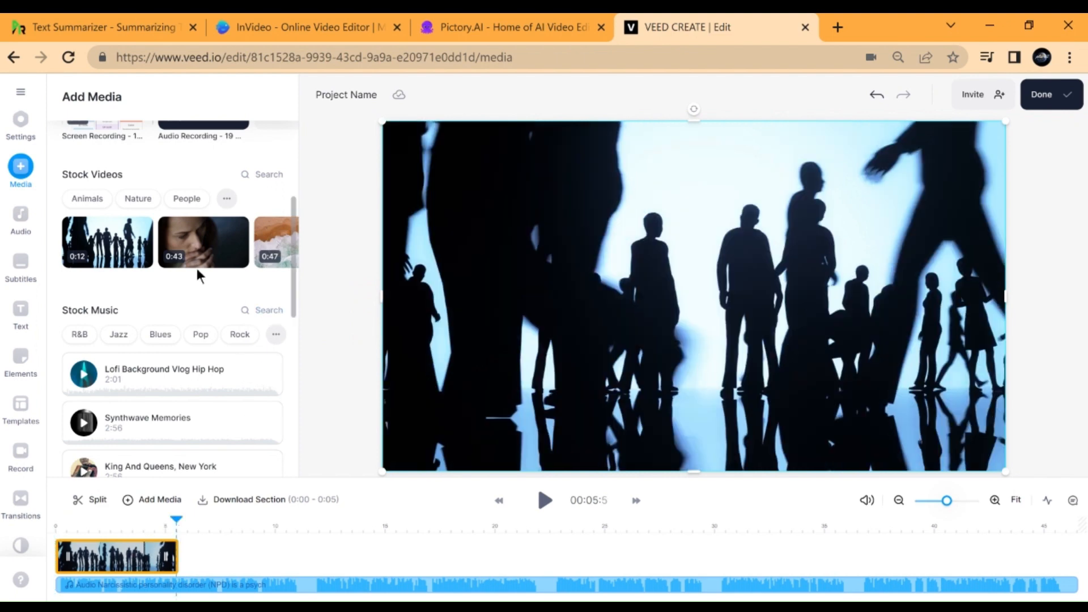
drag(198, 249, 354, 375)
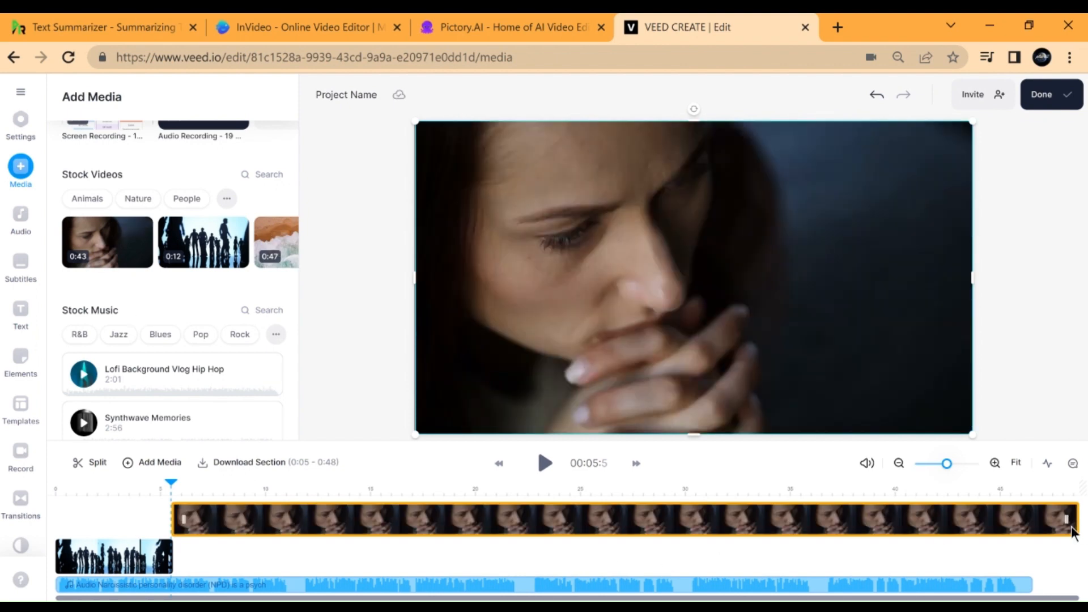
drag(1067, 519, 237, 554)
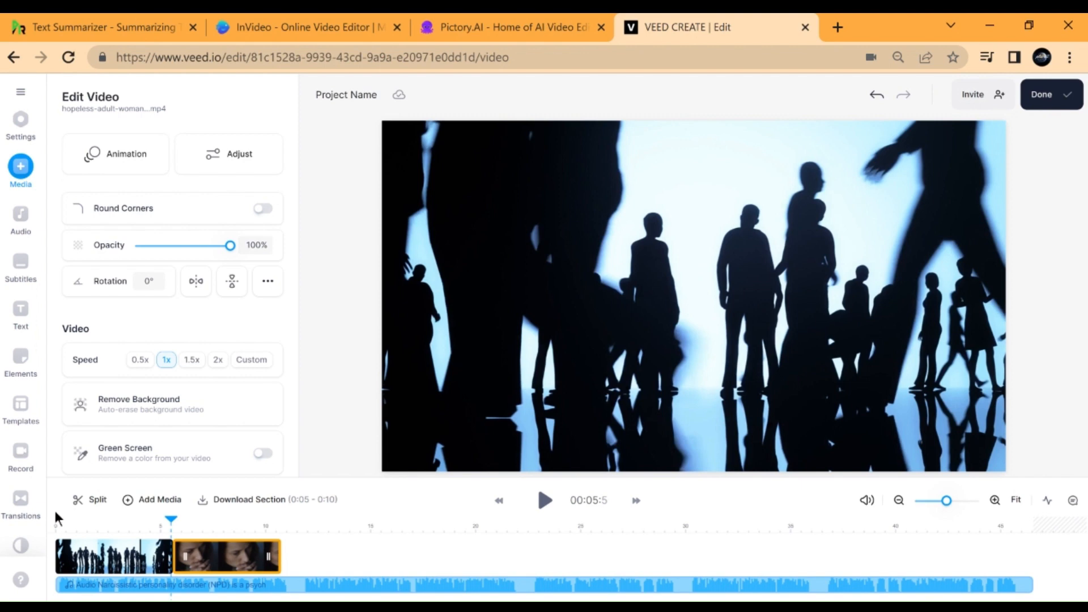
Step: Play the edited timeline from the start through both stock clips and pause it
click(56, 525)
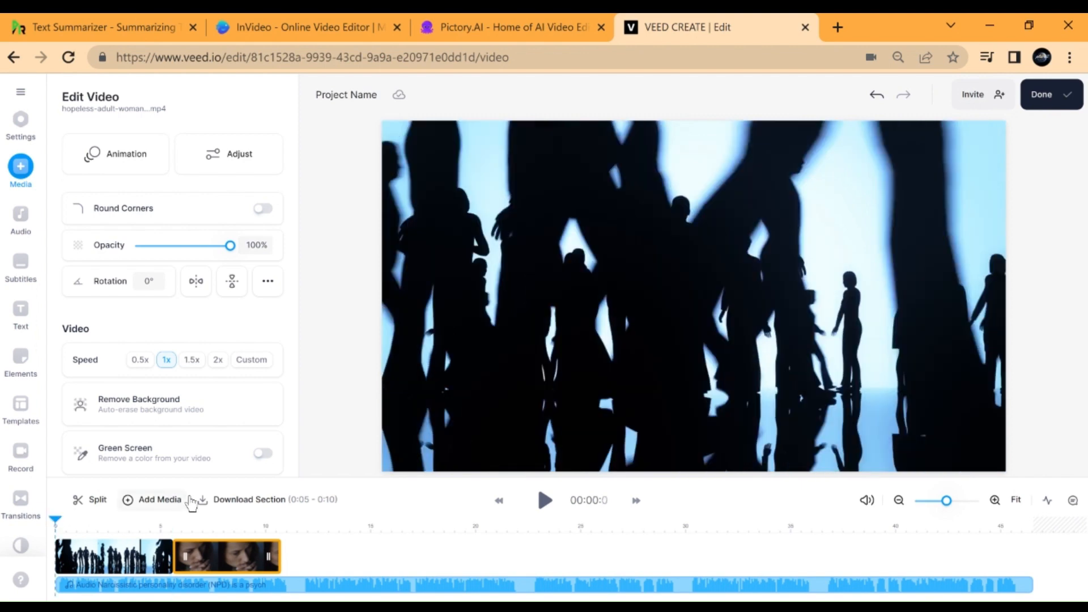
click(547, 501)
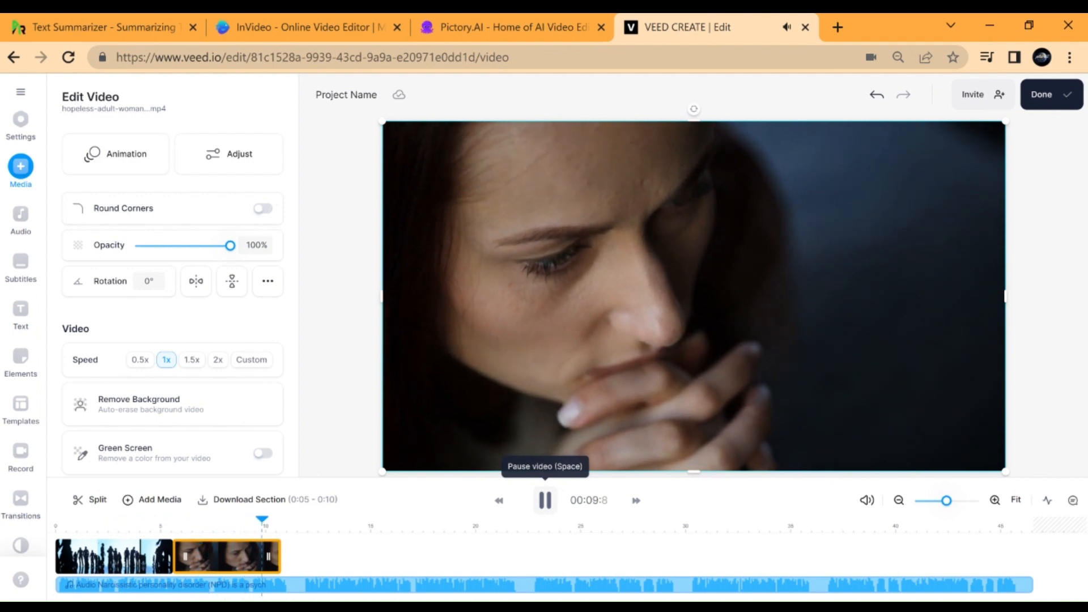
click(545, 500)
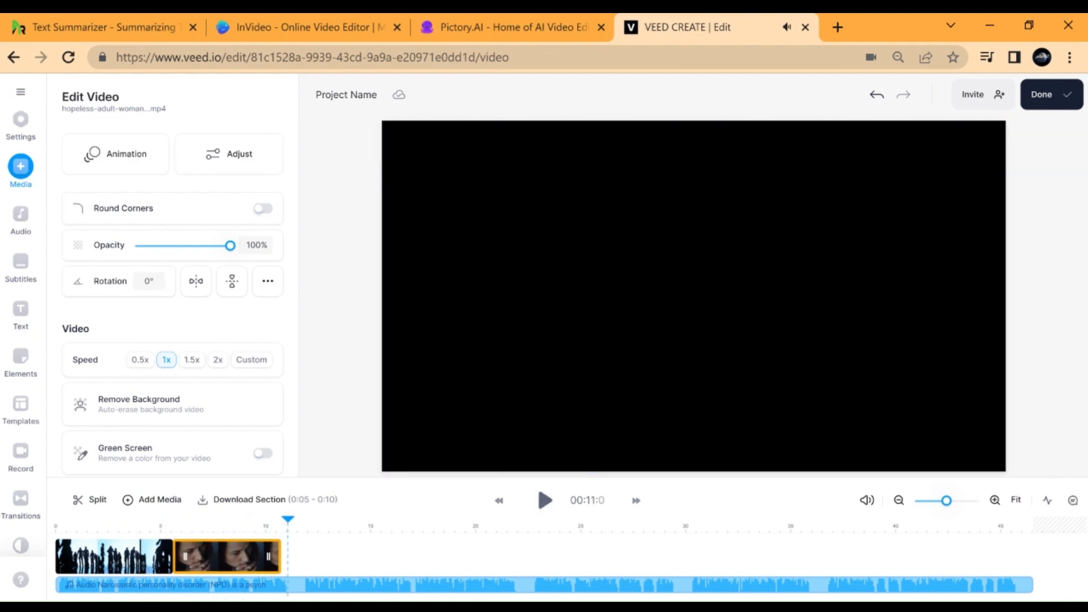
click(24, 331)
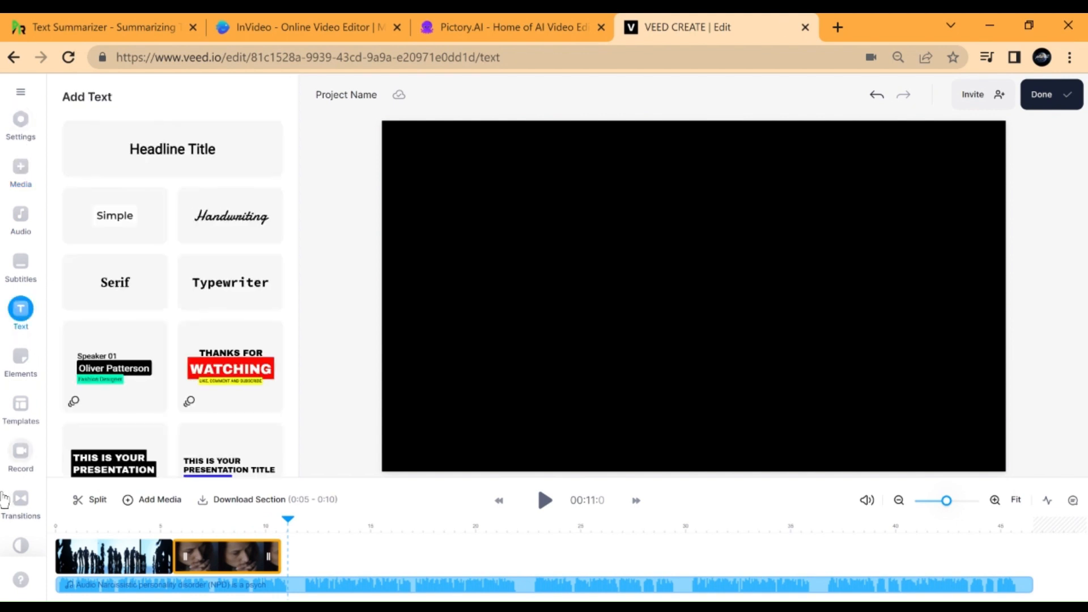
scroll(114, 449, down, 5)
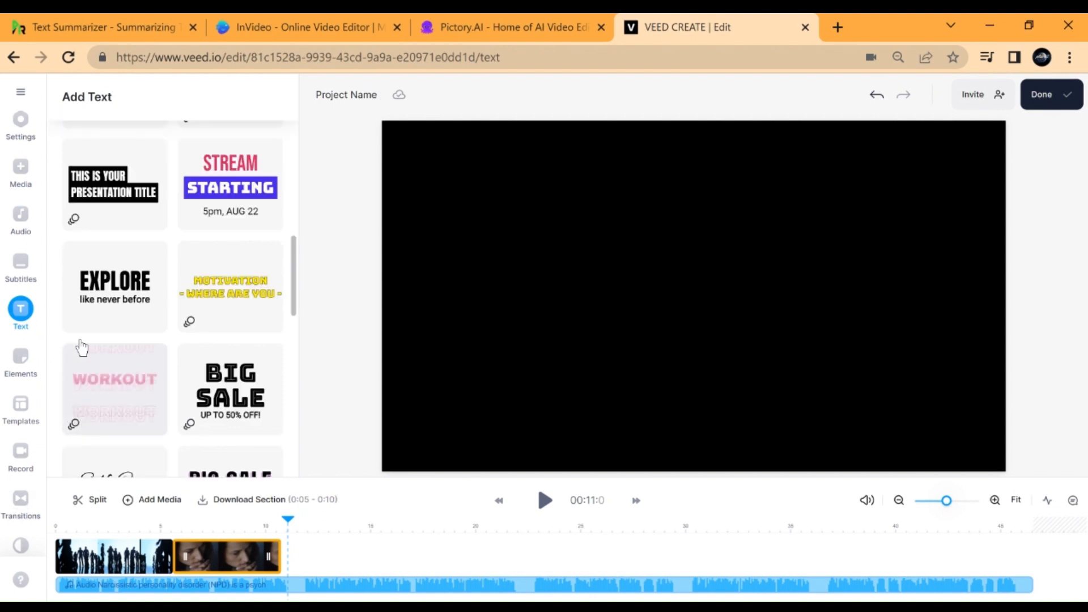
click(223, 554)
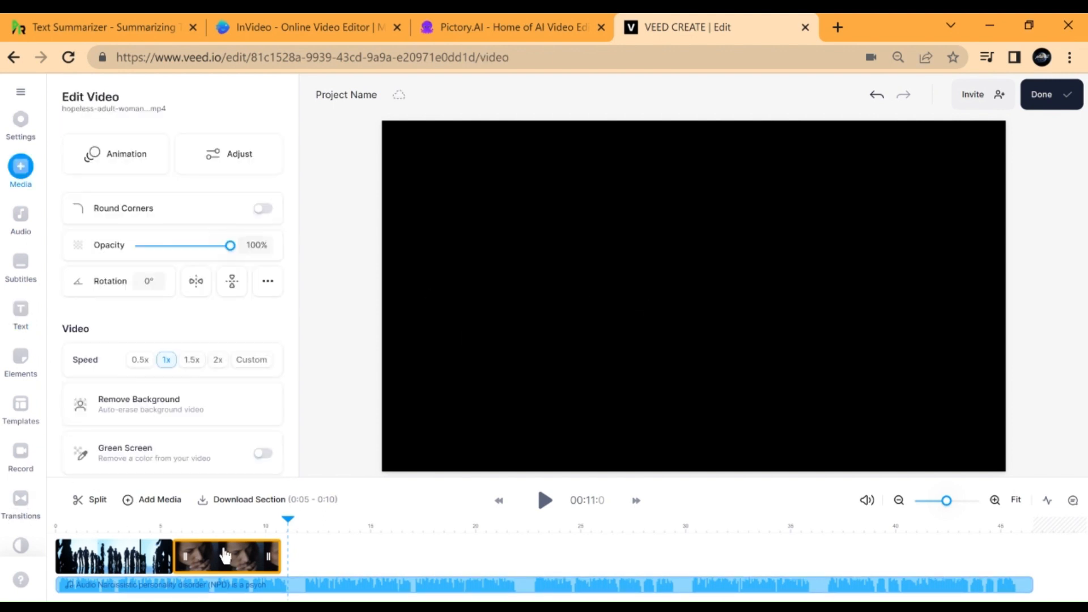
click(100, 561)
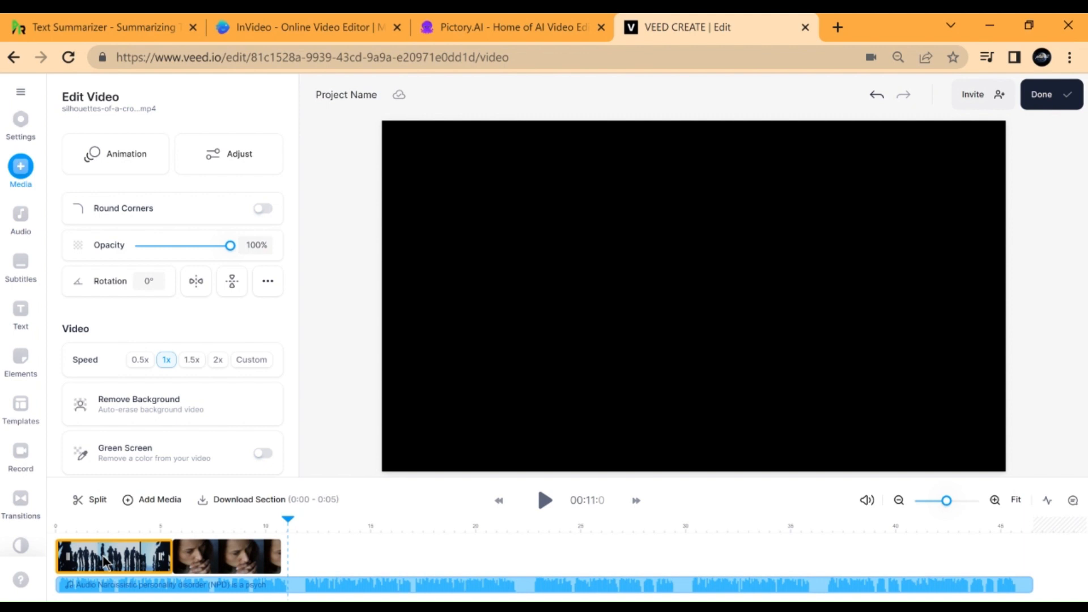
click(128, 587)
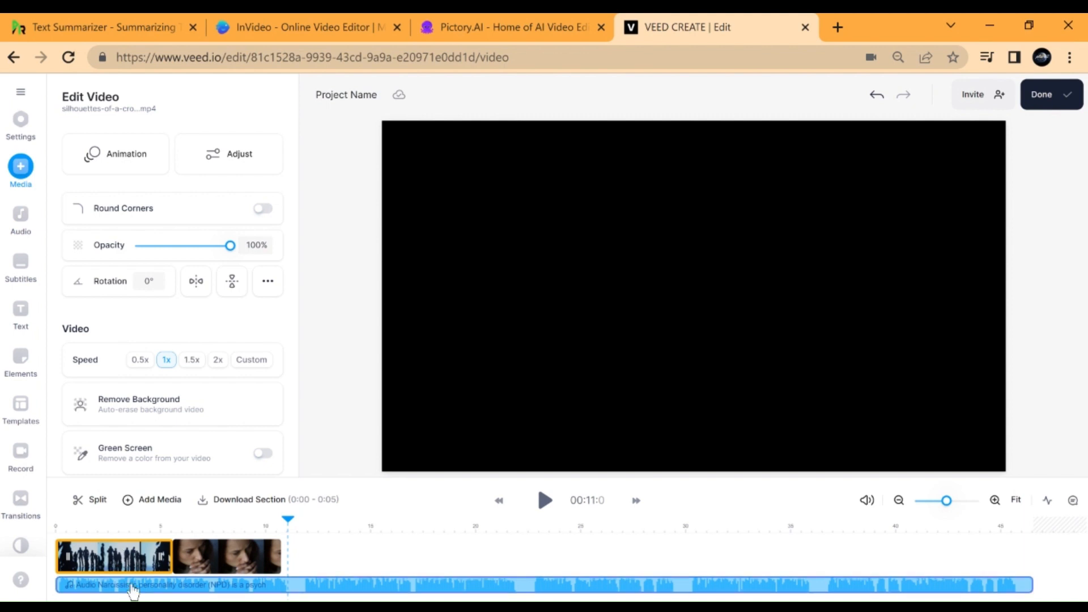
click(120, 566)
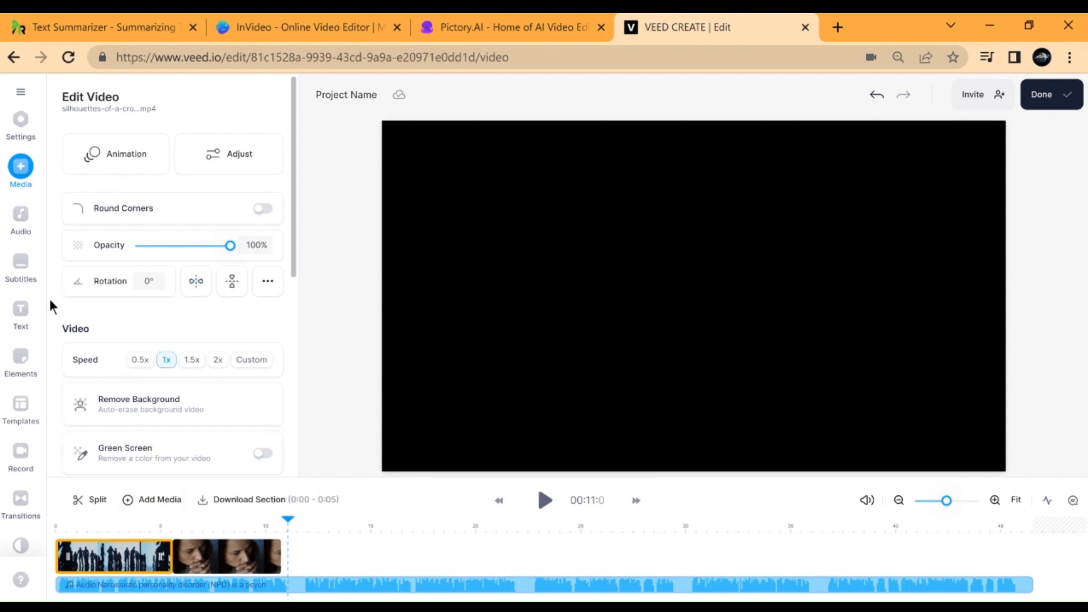
Step: Add a Headline Title text over the silhouettes clip at the start of the timeline
click(53, 524)
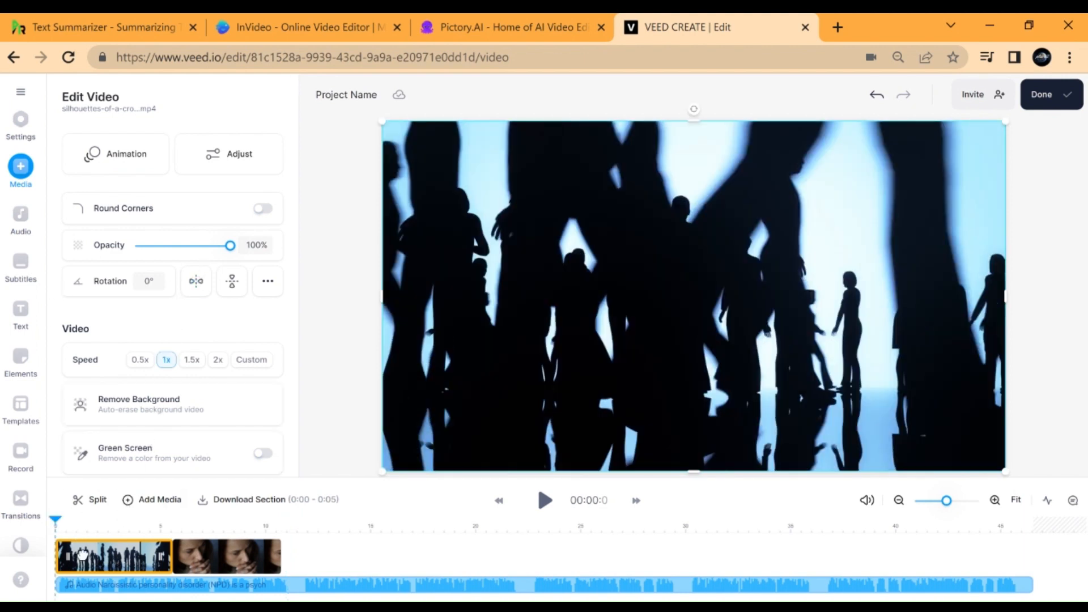
click(20, 318)
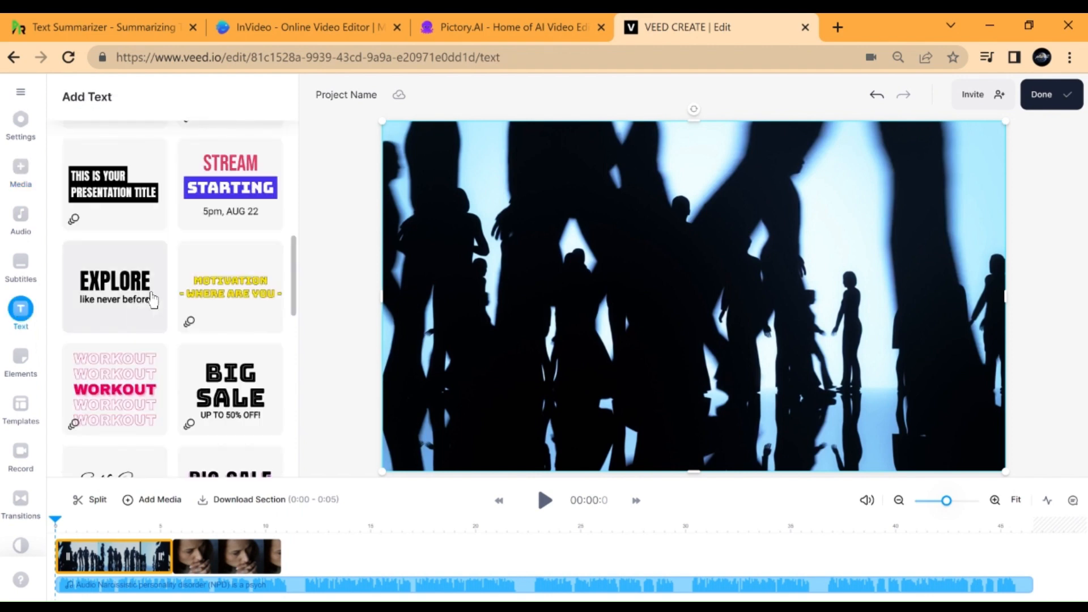
scroll(127, 307, down, 5)
scroll(127, 303, up, 10)
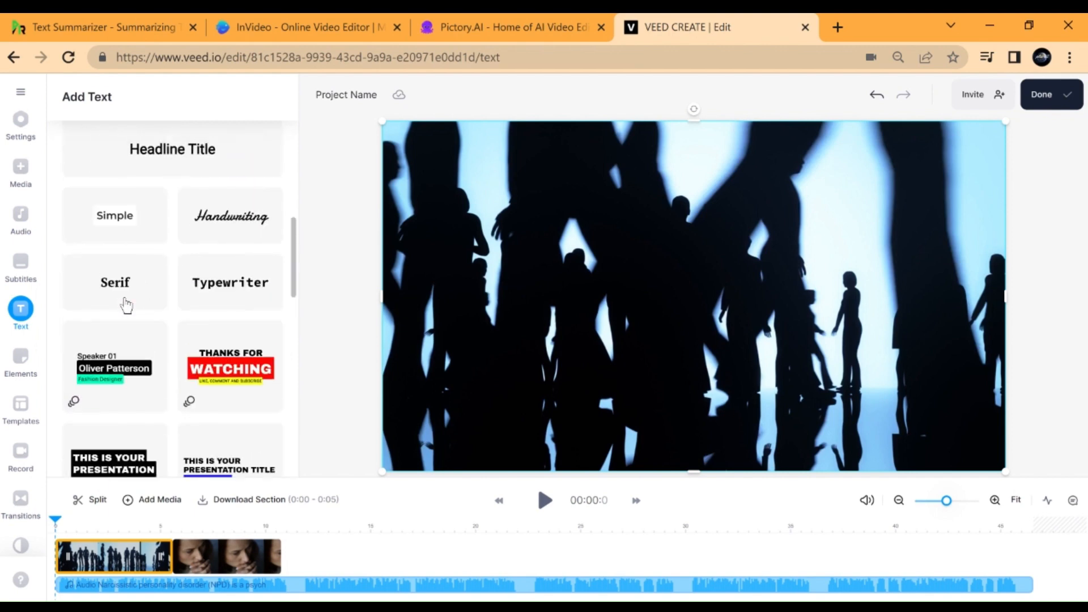
click(152, 162)
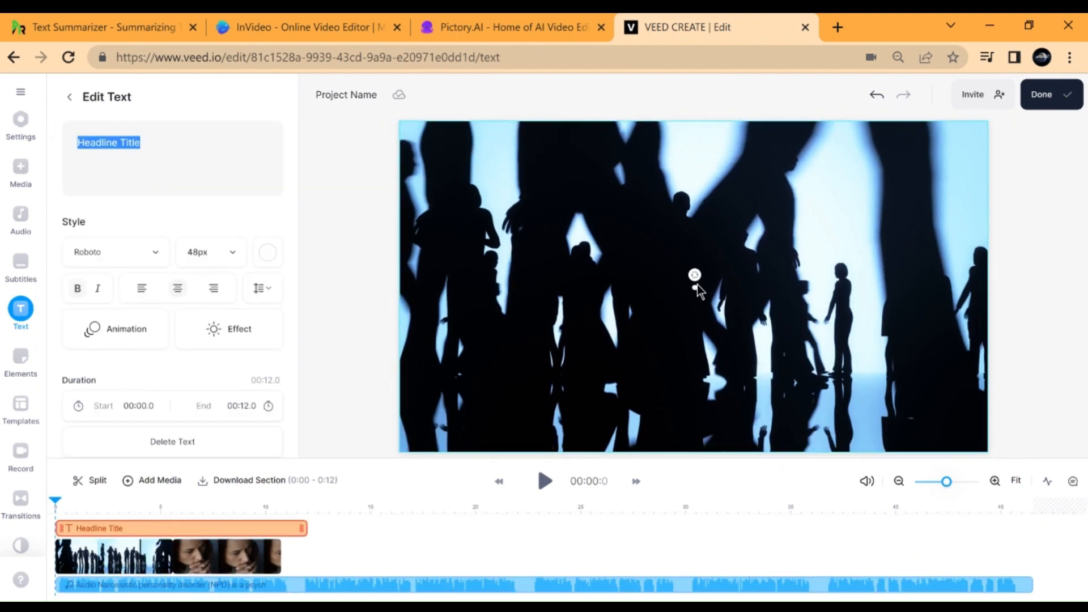
Step: Shift the silhouettes video slightly upward in the preview frame behind the headline
click(697, 284)
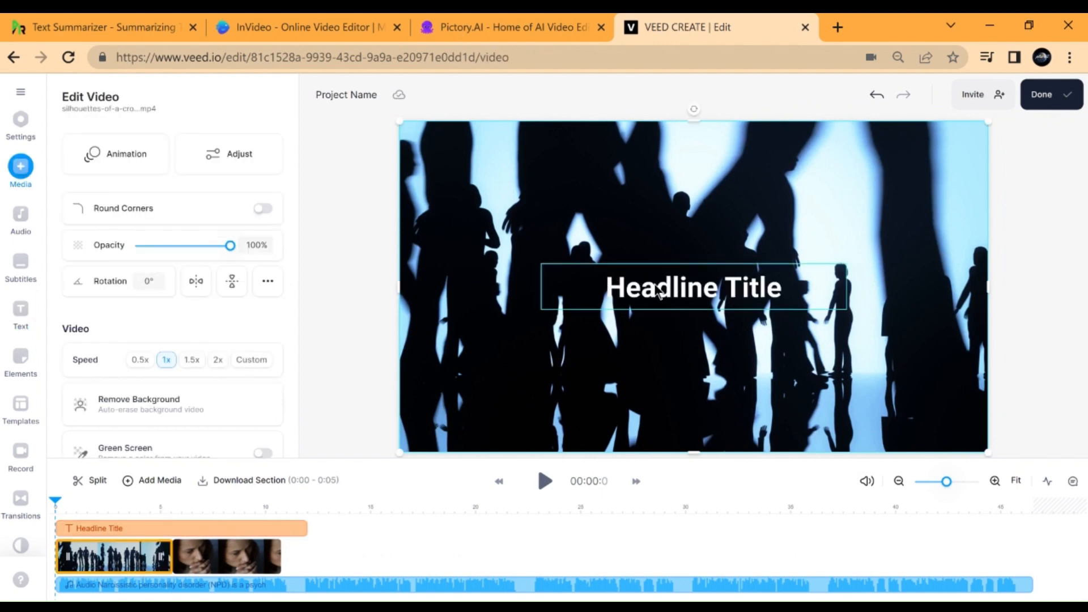
drag(656, 286, 712, 285)
drag(712, 228, 613, 214)
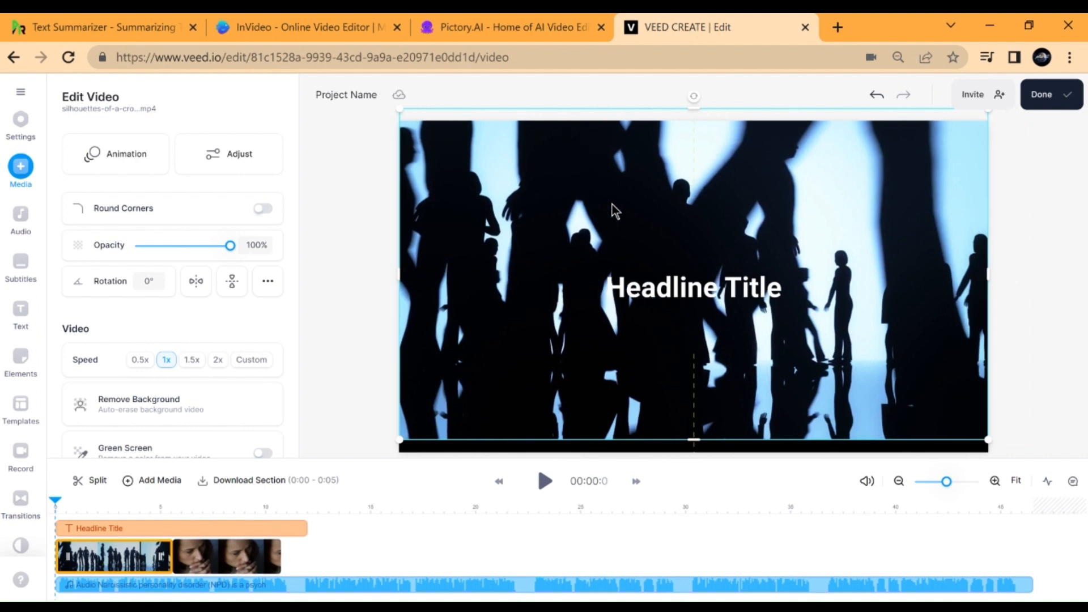
Step: Replace the headline text over the silhouettes clip with "Narcism"
click(694, 299)
text(yty)
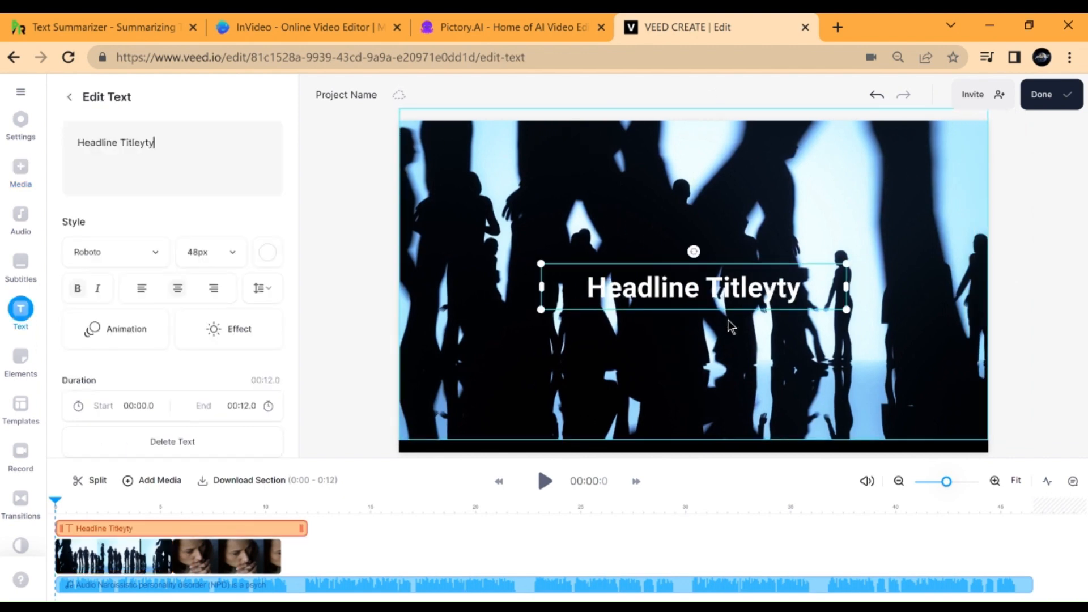
key(BackSpace)
key(BackSpace)
key(BackSpace)
key(BackSpace)
key(BackSpace)
key(BackSpace)
key(BackSpace)
key(BackSpace)
key(BackSpace)
key(BackSpace)
key(BackSpace)
key(BackSpace)
key(BackSpace)
key(BackSpace)
key(BackSpace)
key(BackSpace)
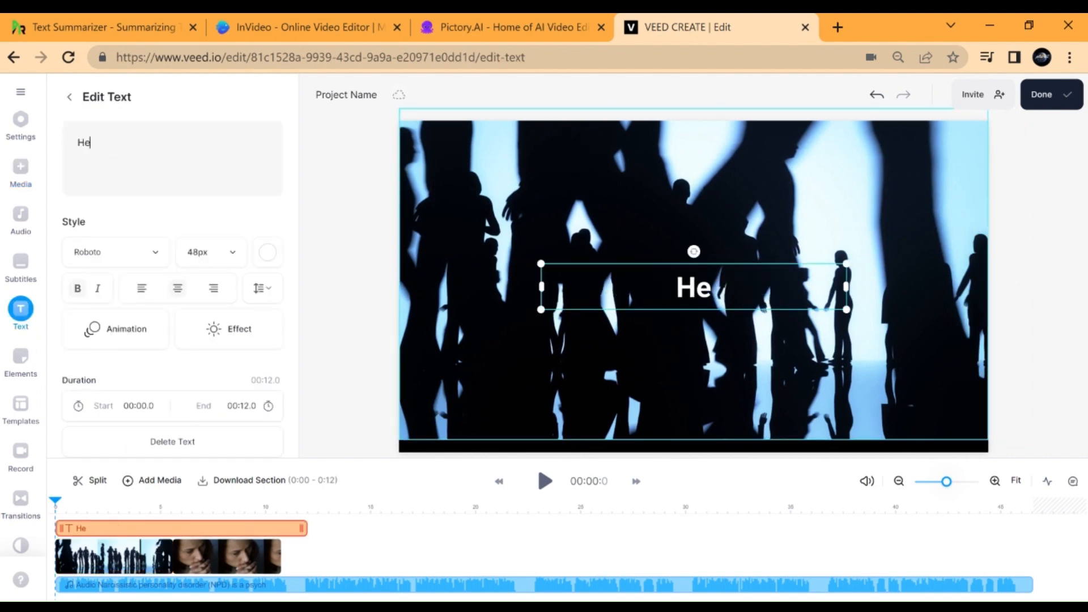
text(Nar)
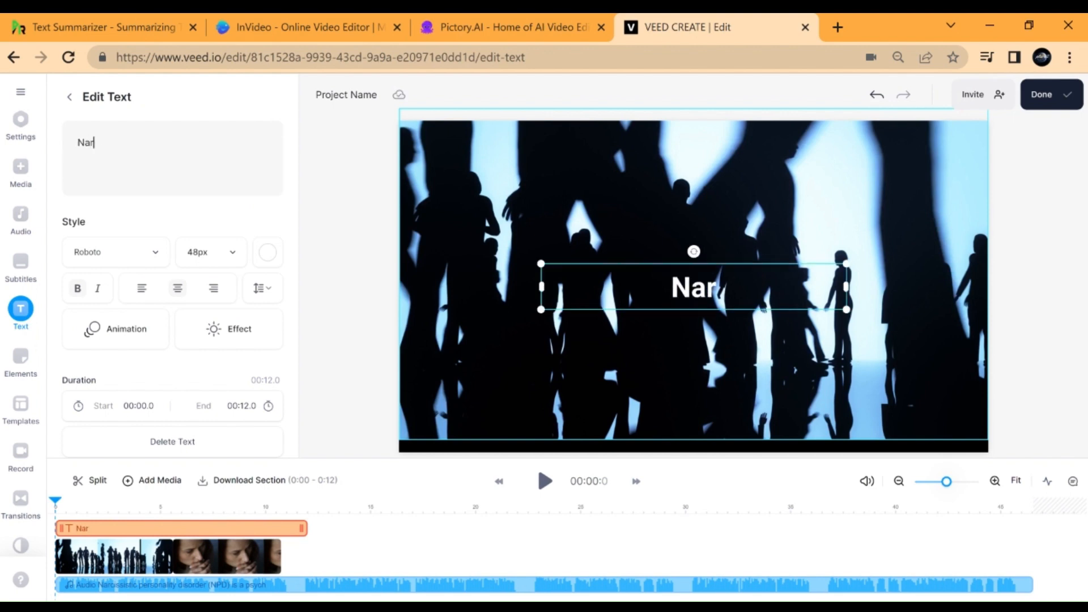
text(cicisom)
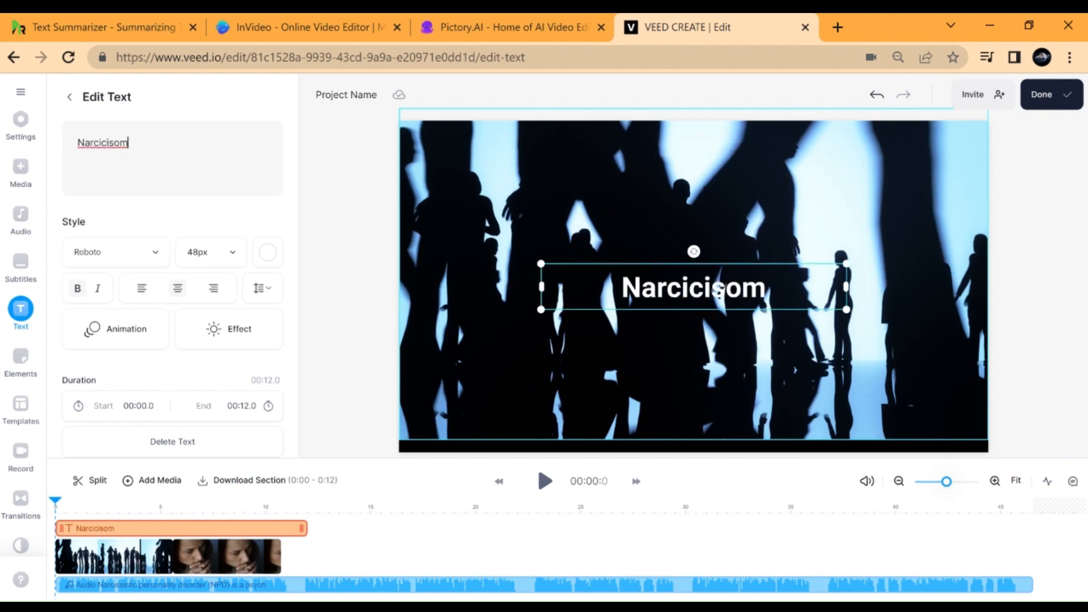
key(BackSpace)
key(BackSpace)
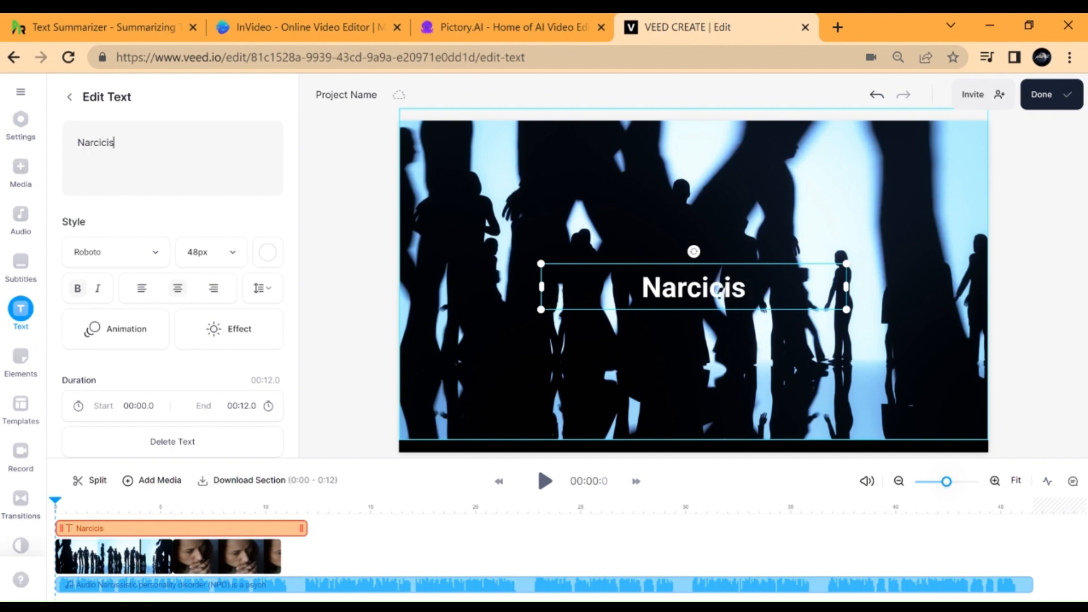
key(BackSpace)
key(BackSpace)
key(BackSpace)
text(sm)
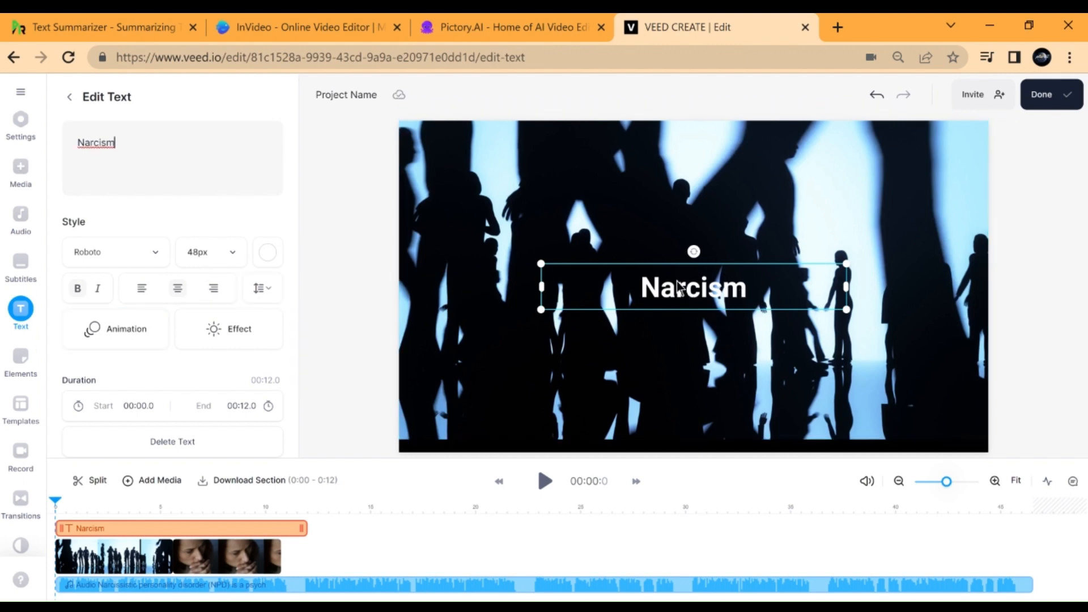
Step: Shift the headline slightly upward in the preview frame and change its wording to "Narcist"
drag(620, 282, 641, 271)
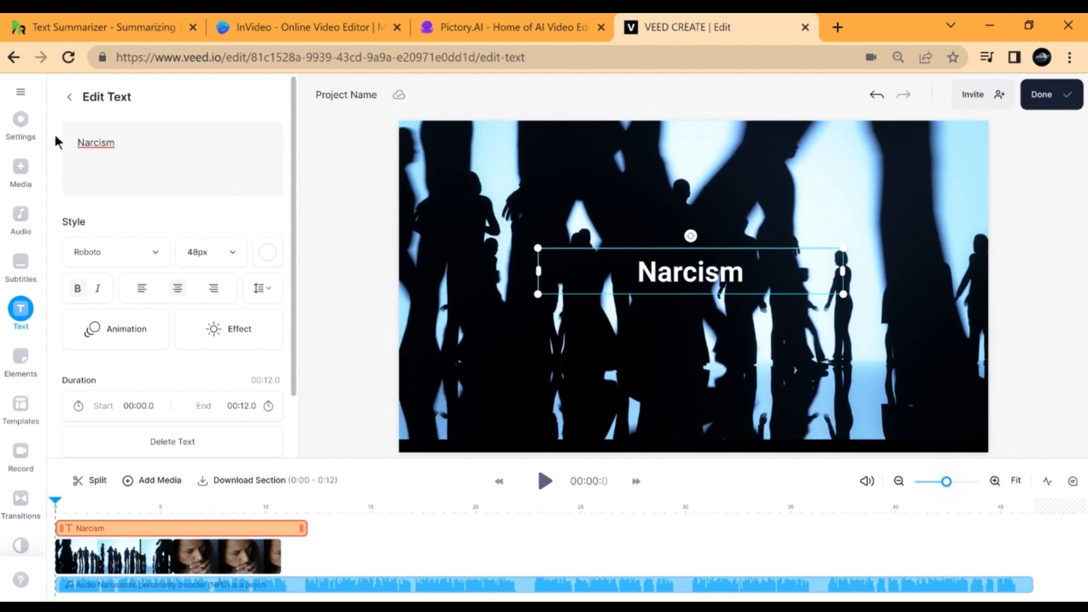
drag(128, 144, 76, 145)
click(73, 152)
shift+click(82, 144)
key(Left)
double_click(87, 144)
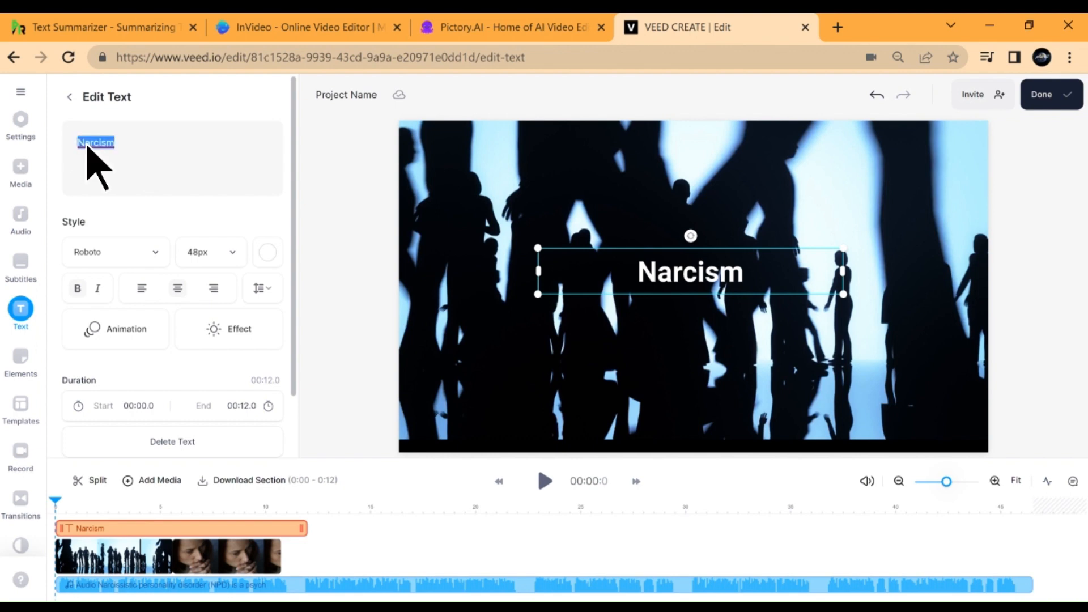
text(Narcist)
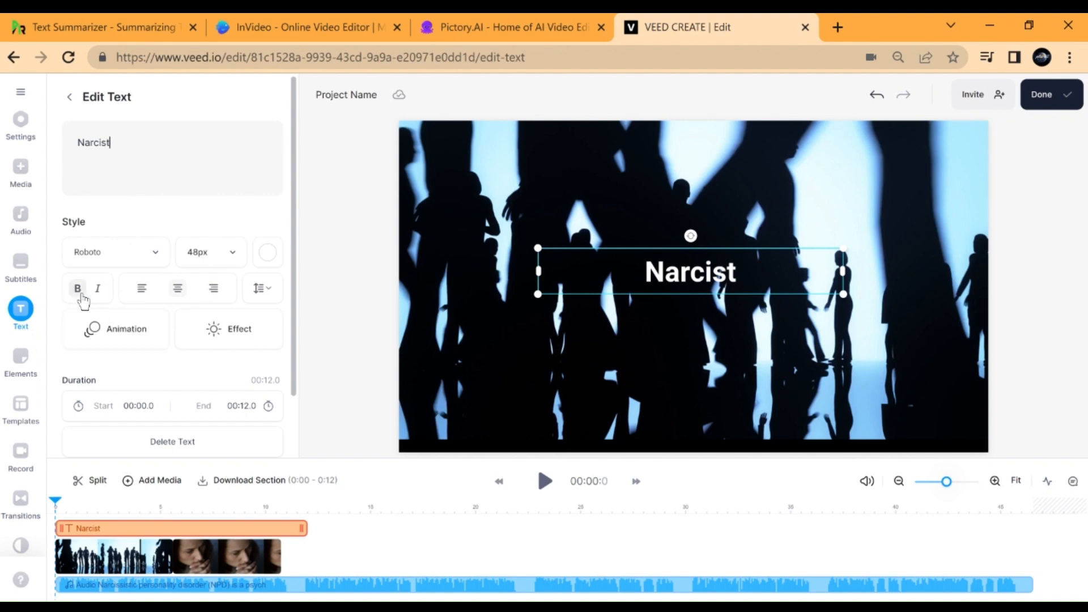
Step: Remove the headline's bold formatting and restore it
click(80, 291)
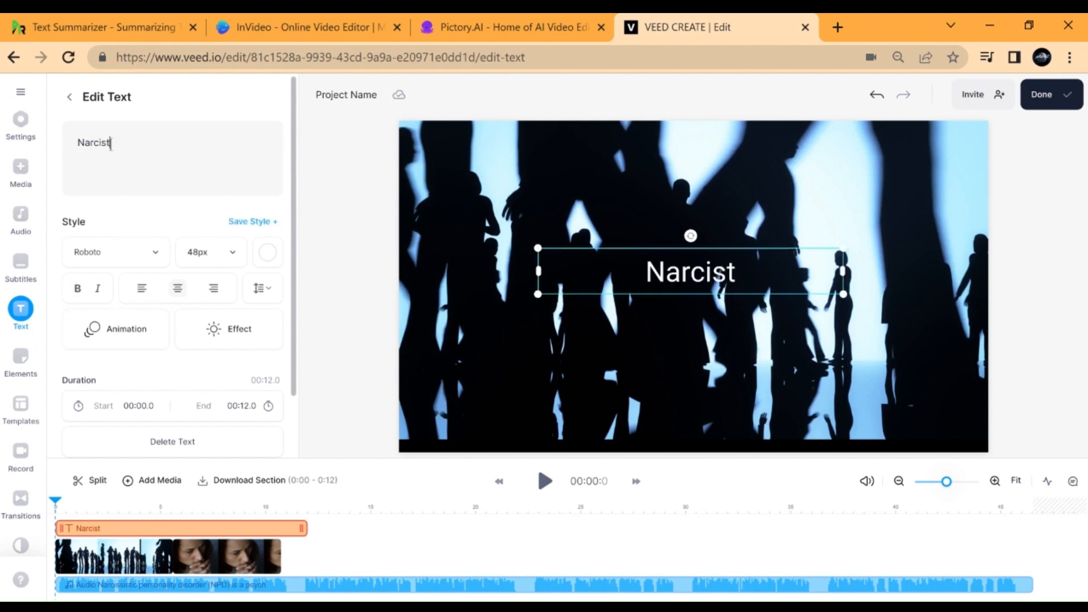
drag(110, 144, 72, 146)
click(75, 292)
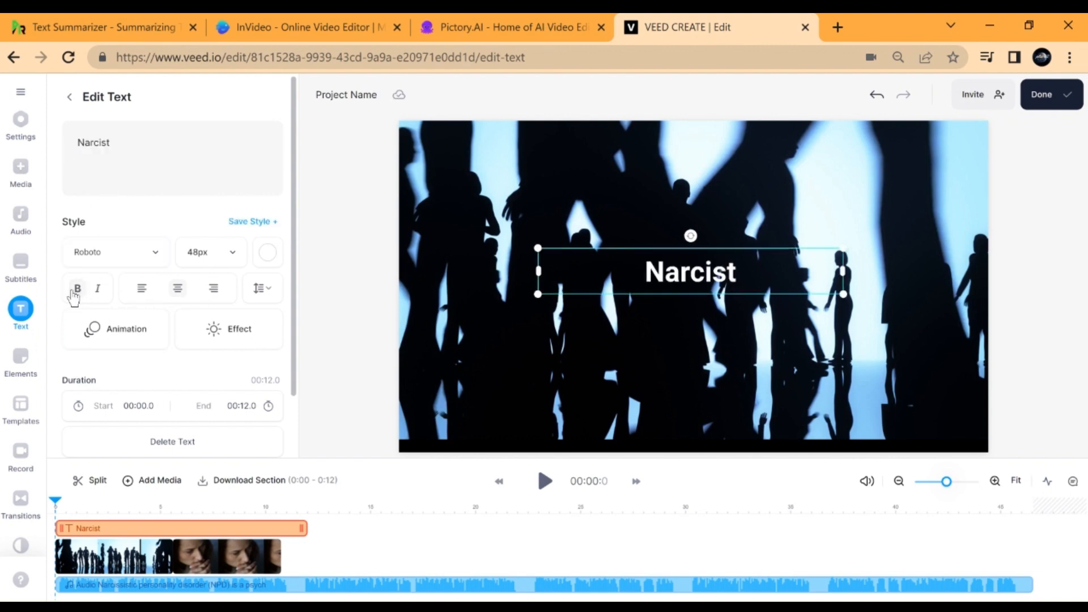
Step: Look through the text animation presets and apply an entrance animation to the headline
click(121, 328)
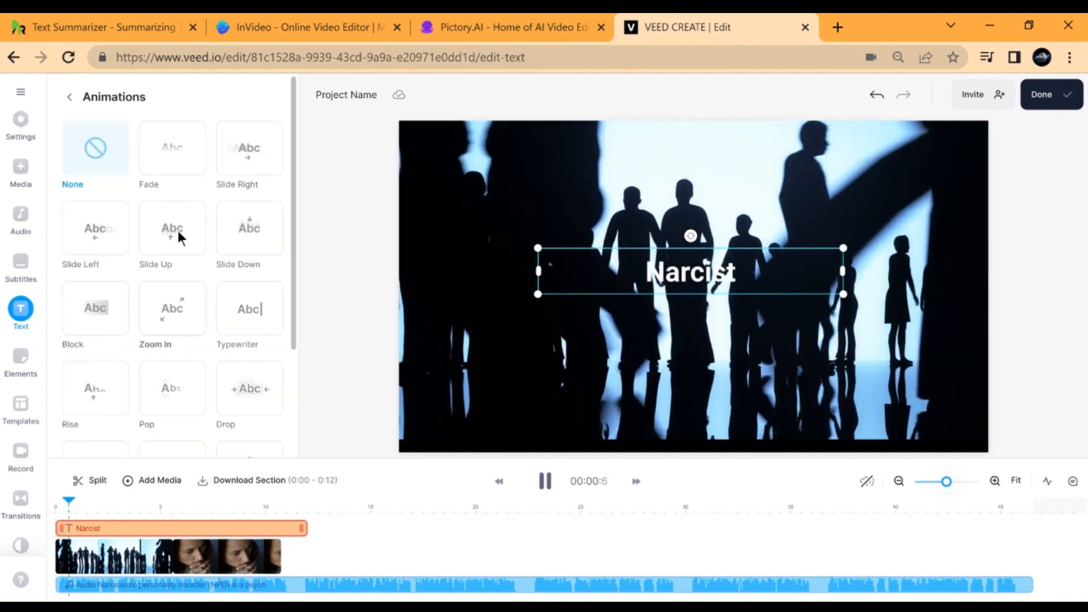
scroll(221, 335, down, 3)
click(21, 457)
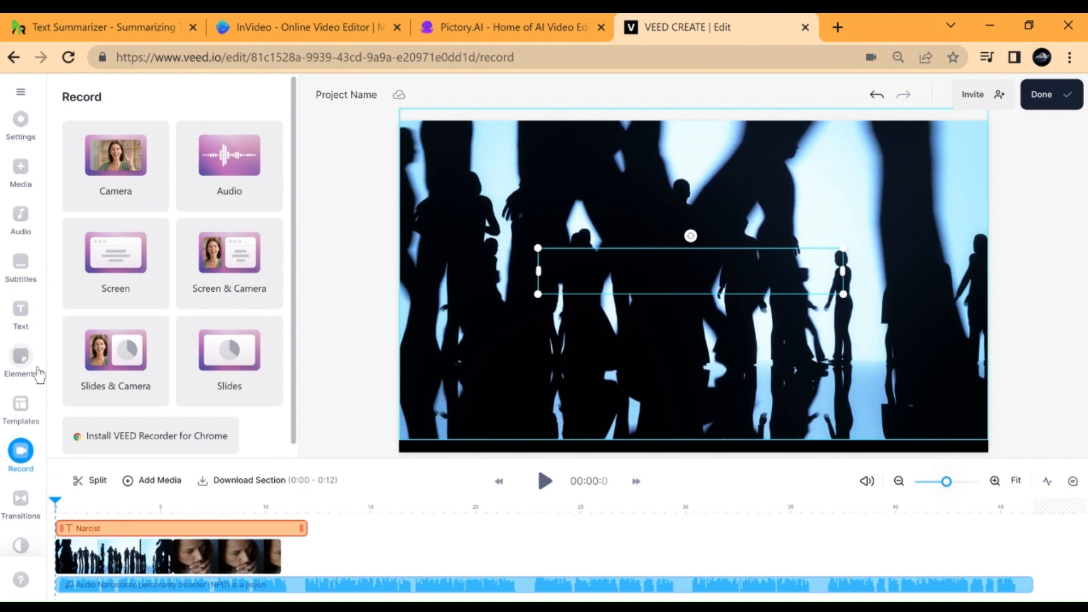
click(20, 357)
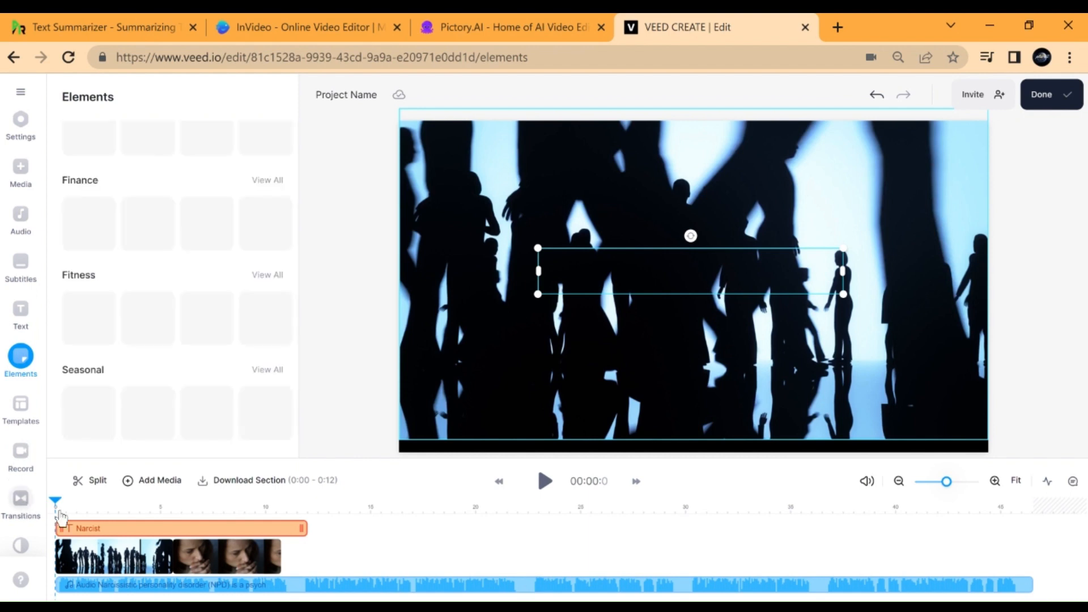
Step: Add the Minimise Bottom Right transition between the silhouettes clip and the worried woman clip
click(21, 502)
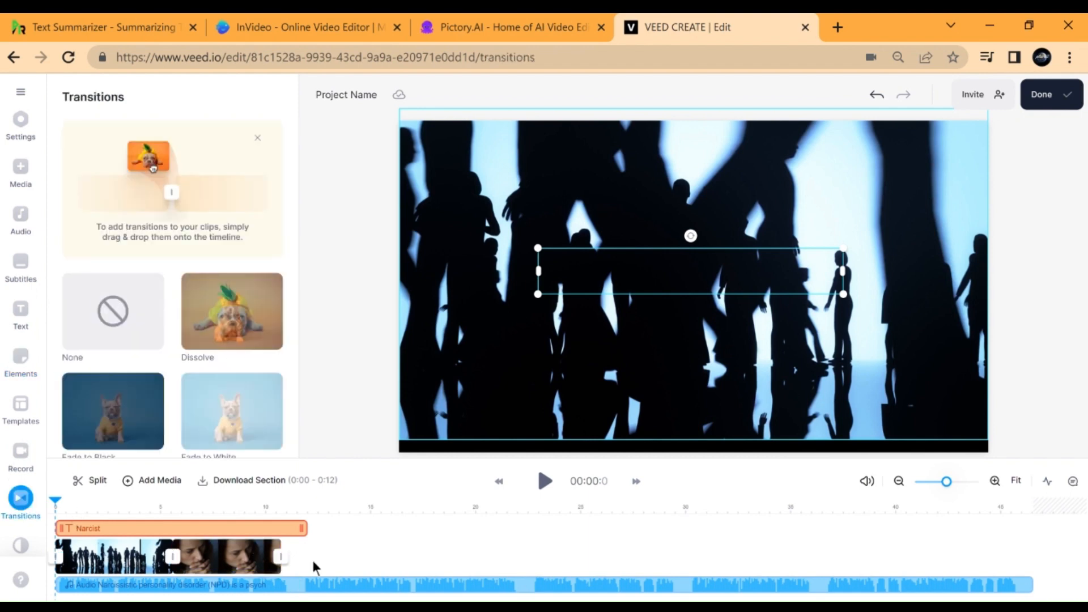
click(173, 561)
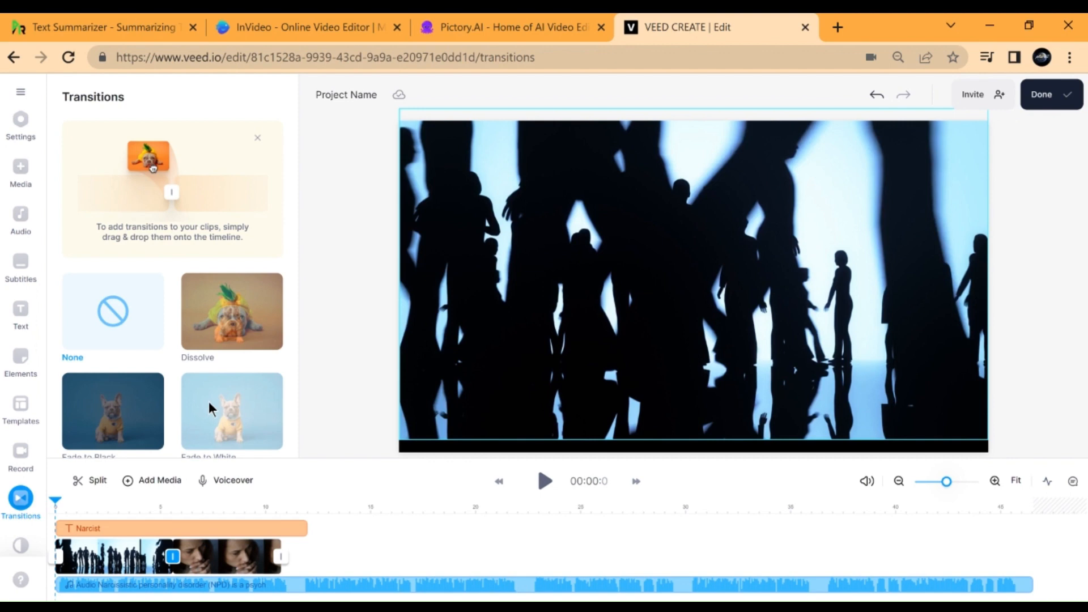
scroll(253, 369, down, 10)
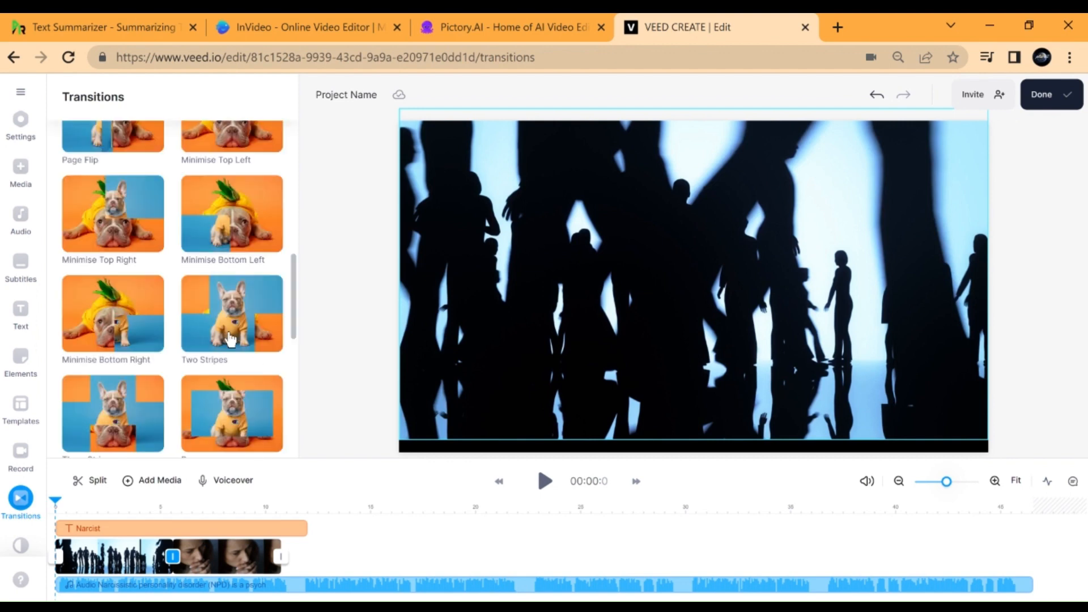
click(108, 322)
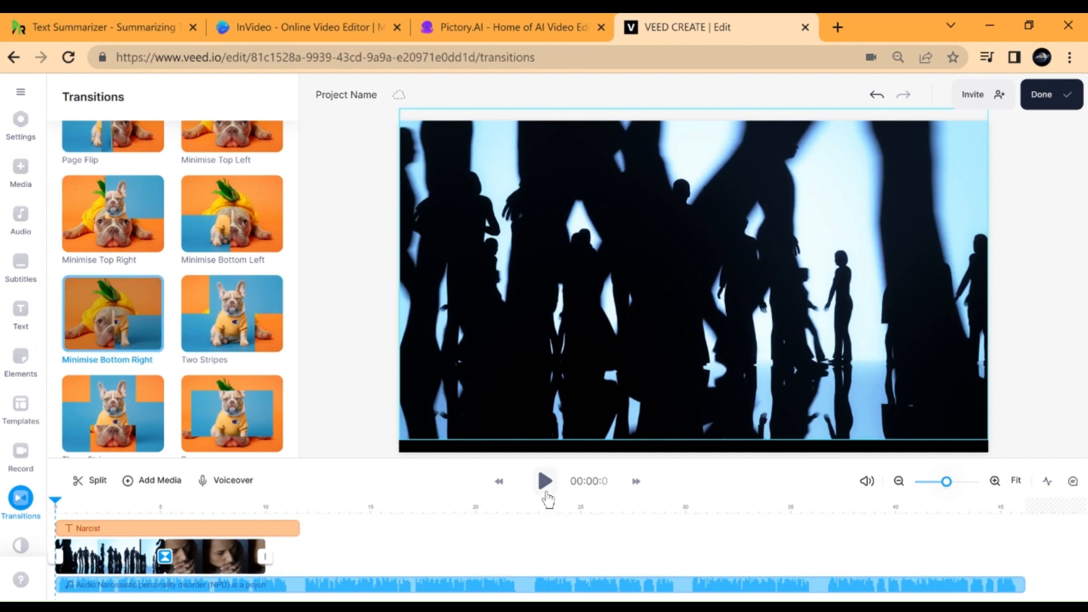
Step: Play the timeline from the start, and replay the section around the transition between the two clips
click(546, 491)
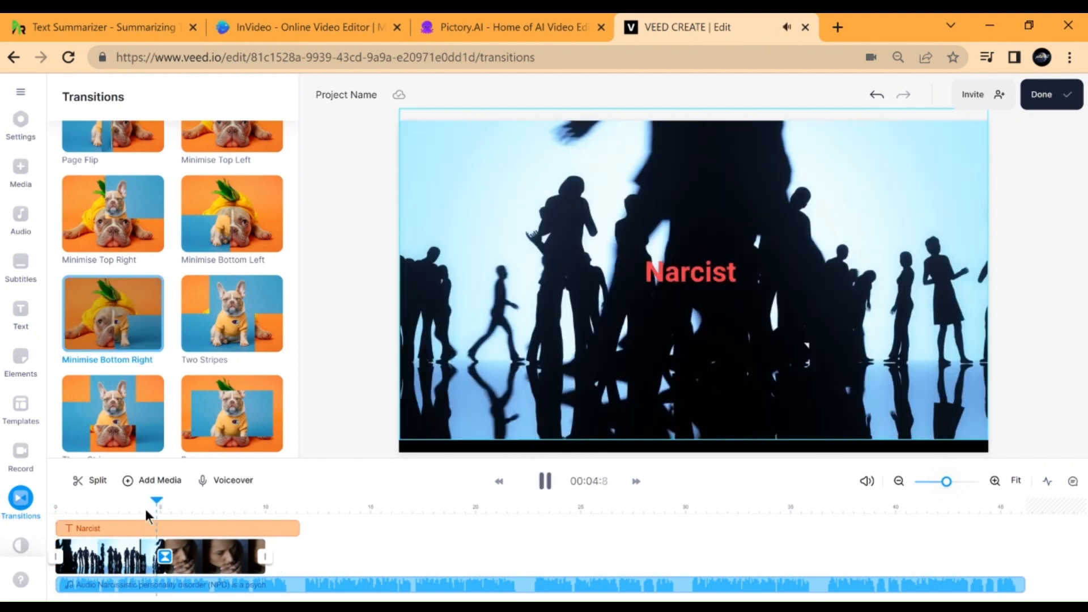
click(545, 481)
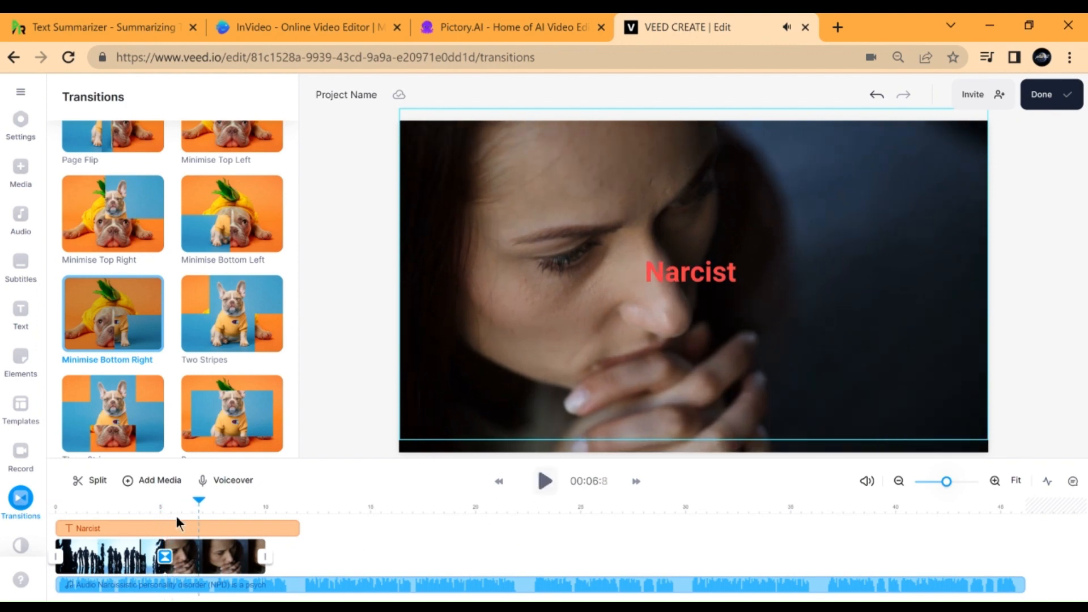
click(146, 508)
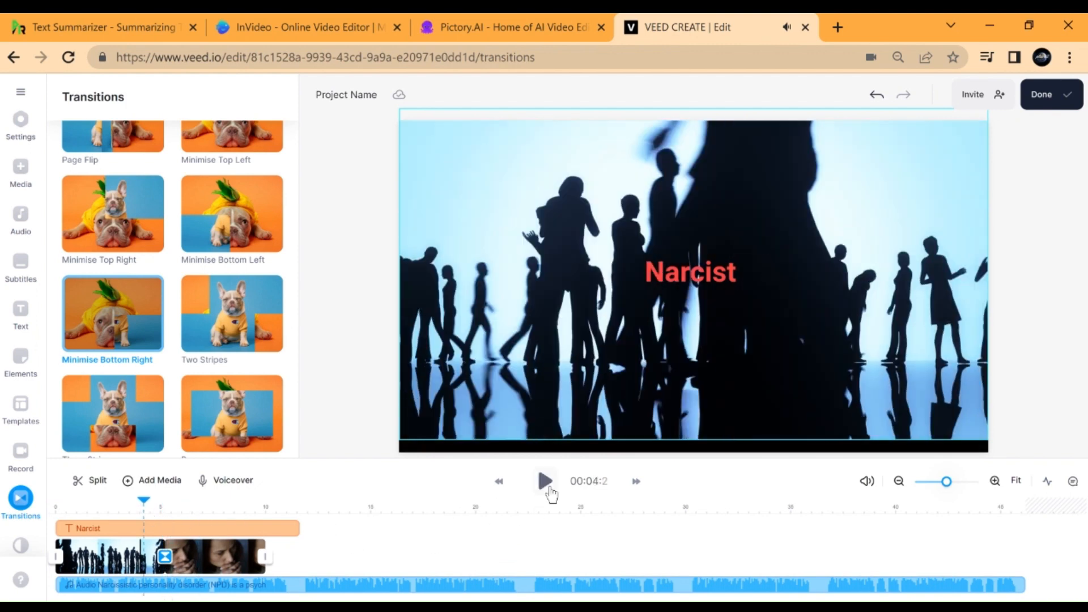
click(546, 483)
click(545, 481)
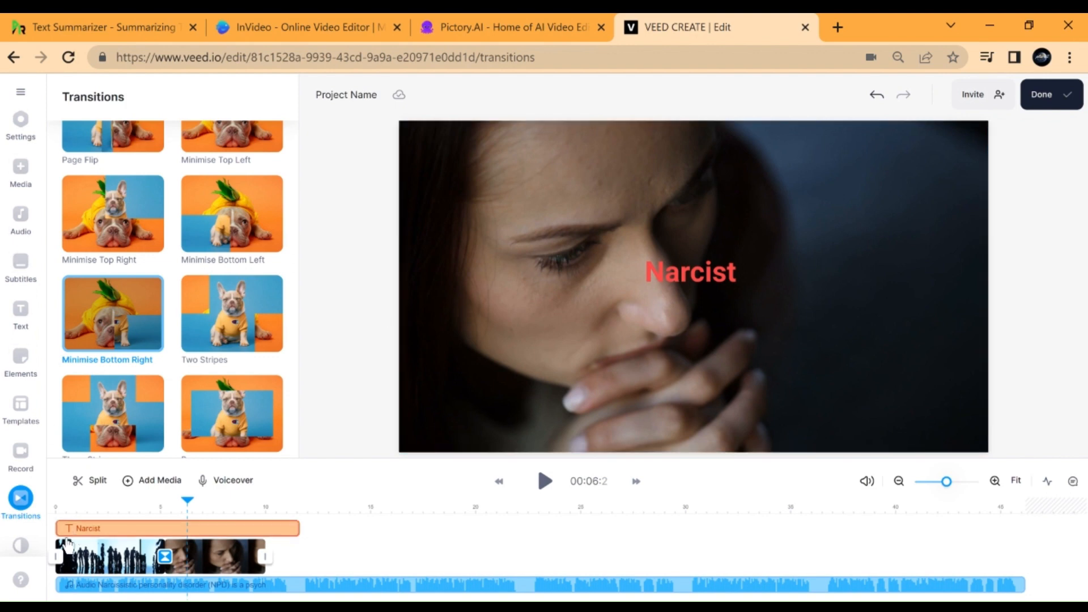
scroll(6, 541, down, 1)
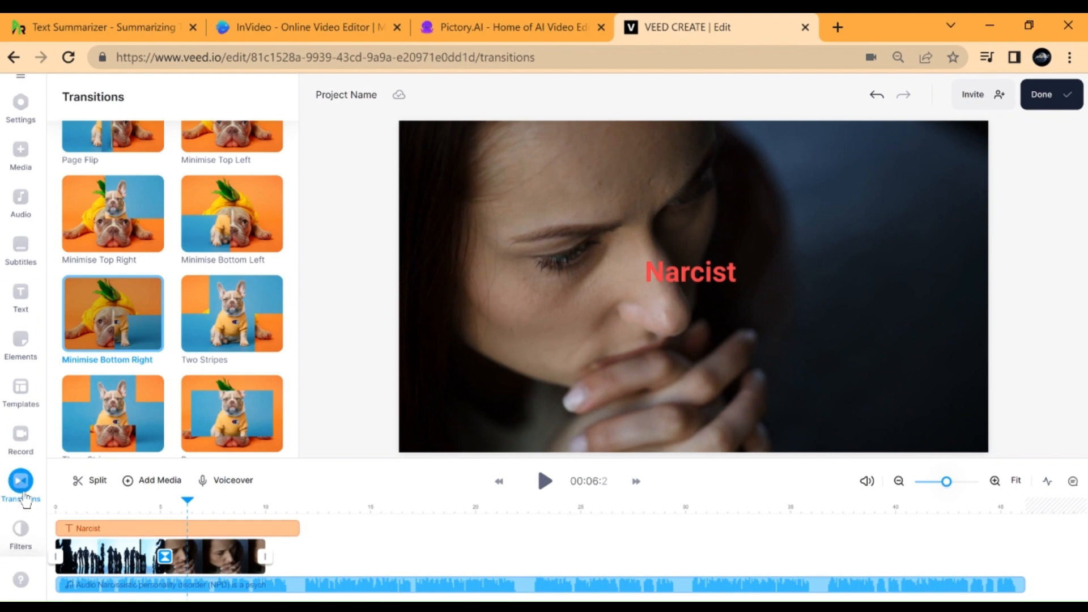
click(22, 529)
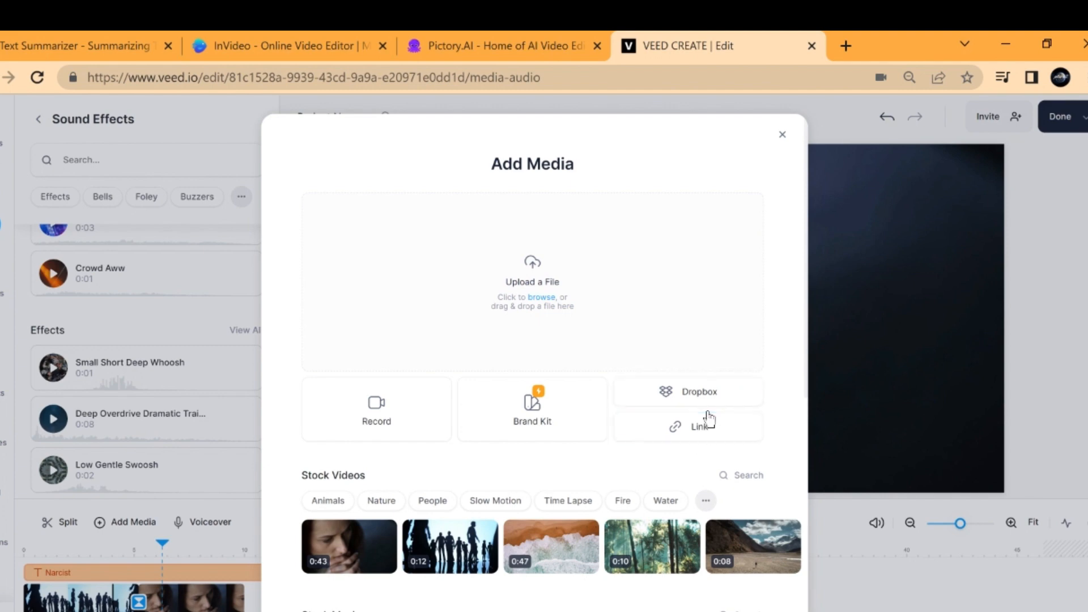
click(783, 136)
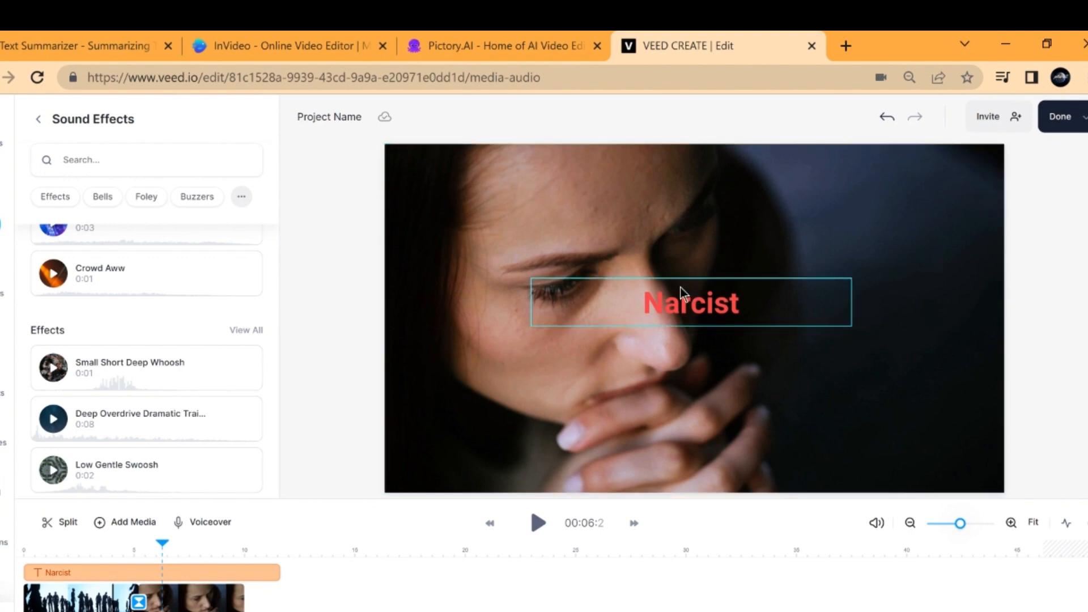
click(334, 123)
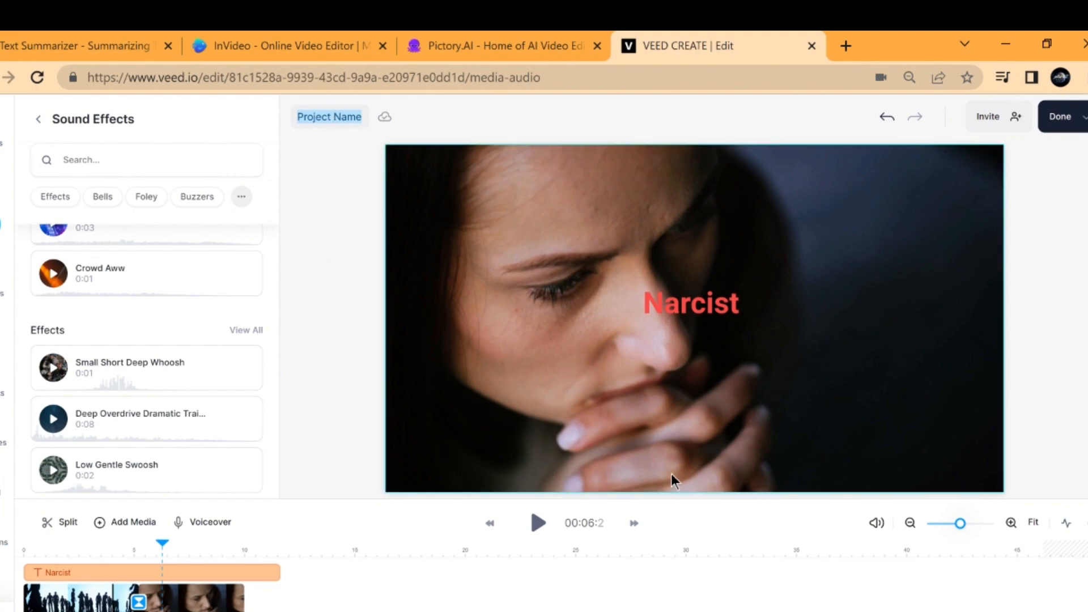
Step: Export the finished project as a video in Standard quality
click(1060, 120)
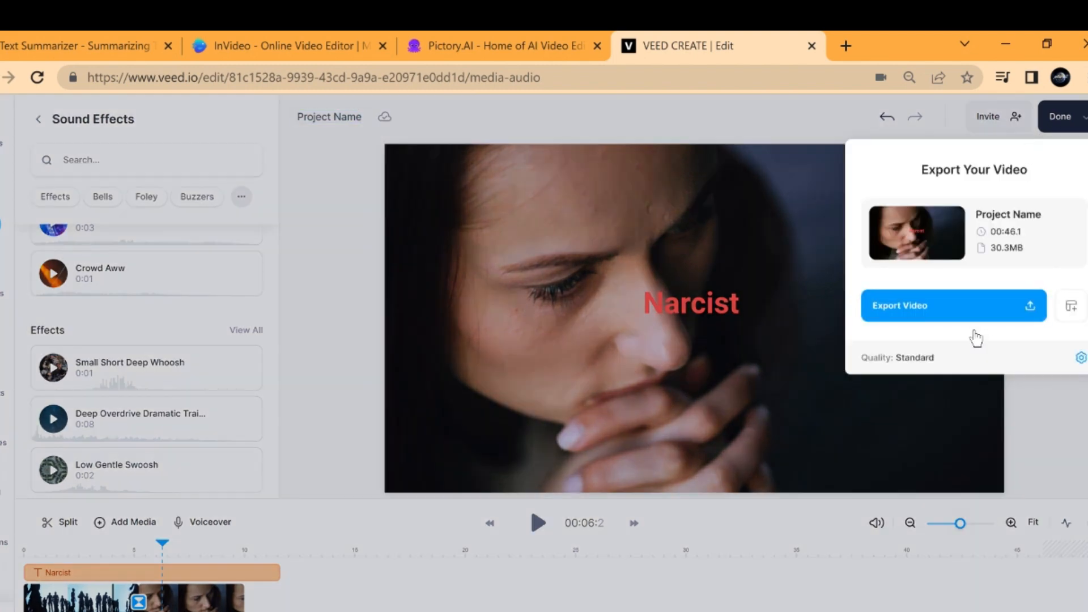
click(973, 321)
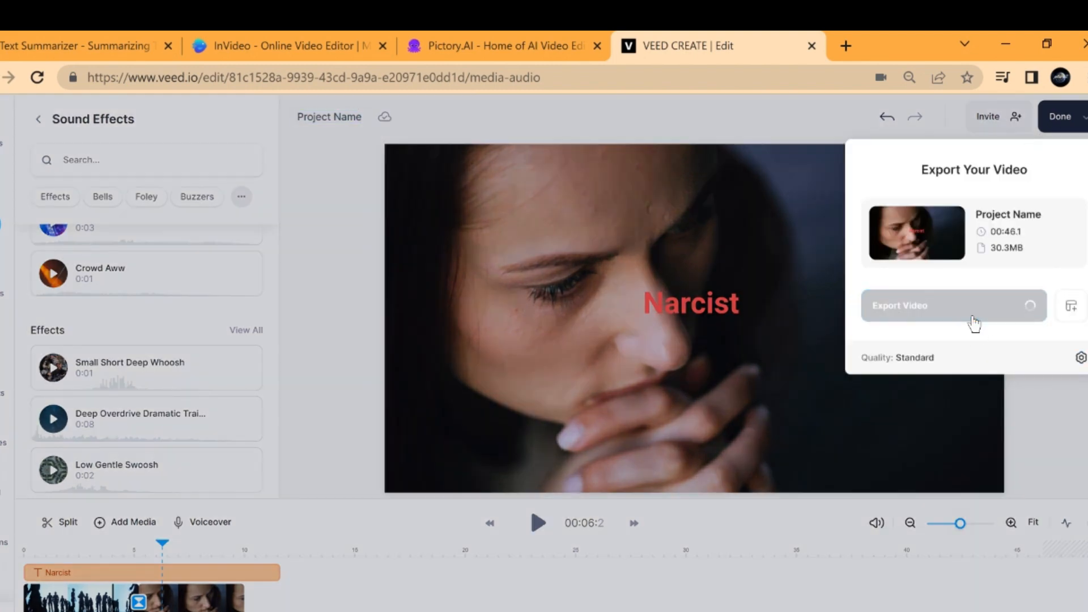